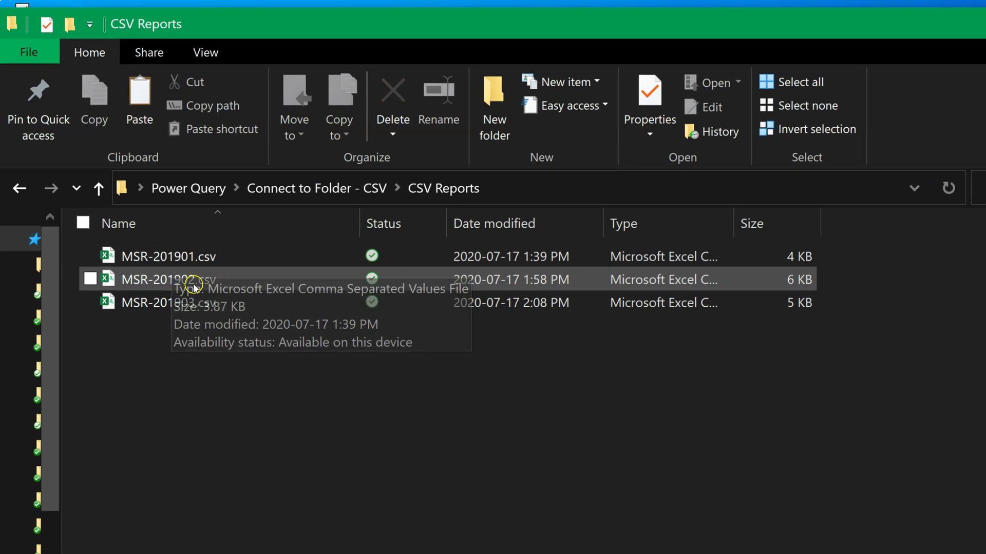
Open MSR-201903.csv in Notepad to inspect its raw comma-separated text, and close it
right_click(185, 307)
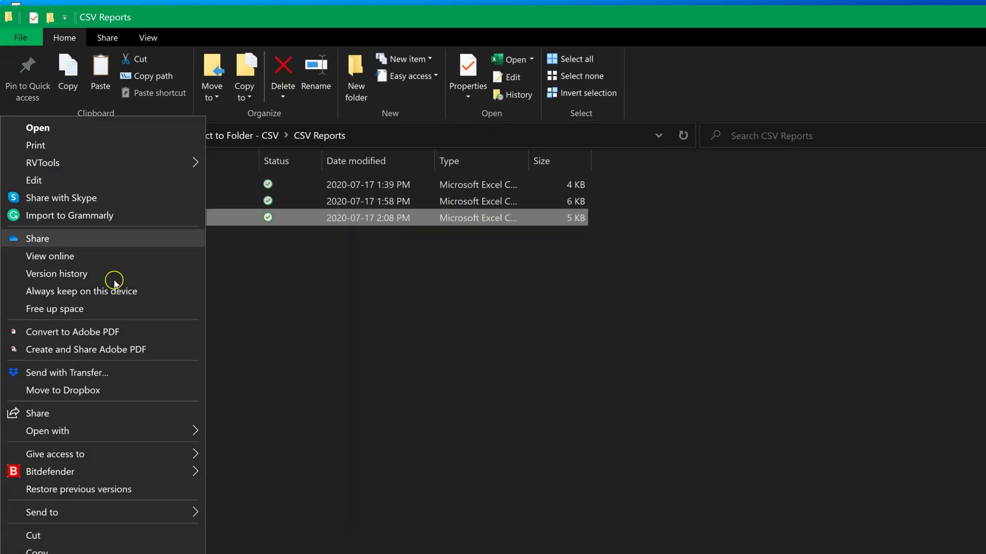
left_click(136, 433)
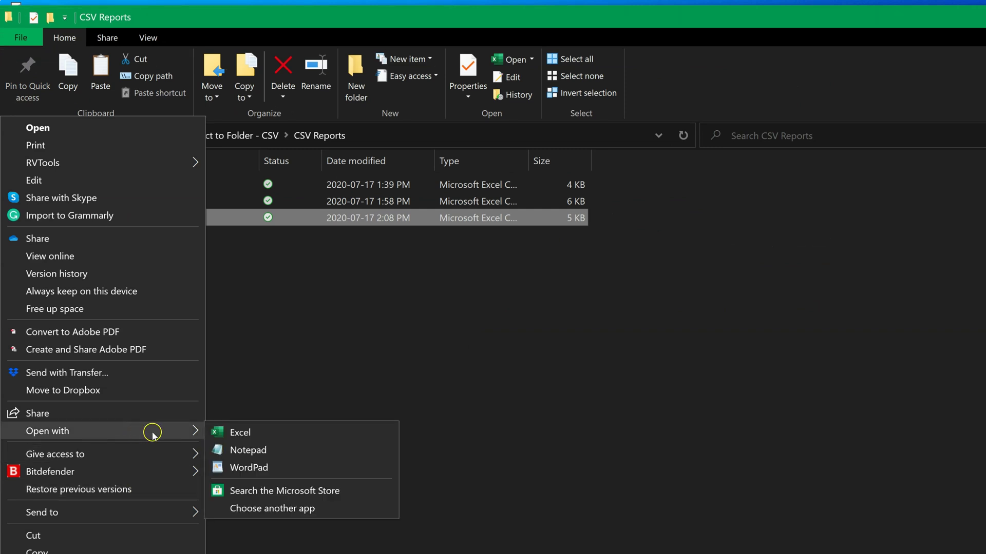
left_click(248, 450)
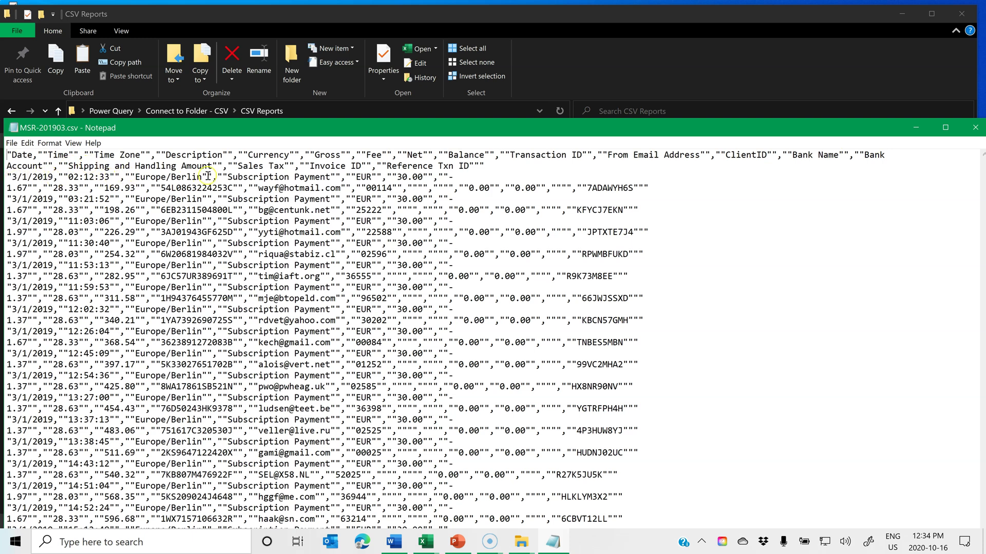
left_click(975, 127)
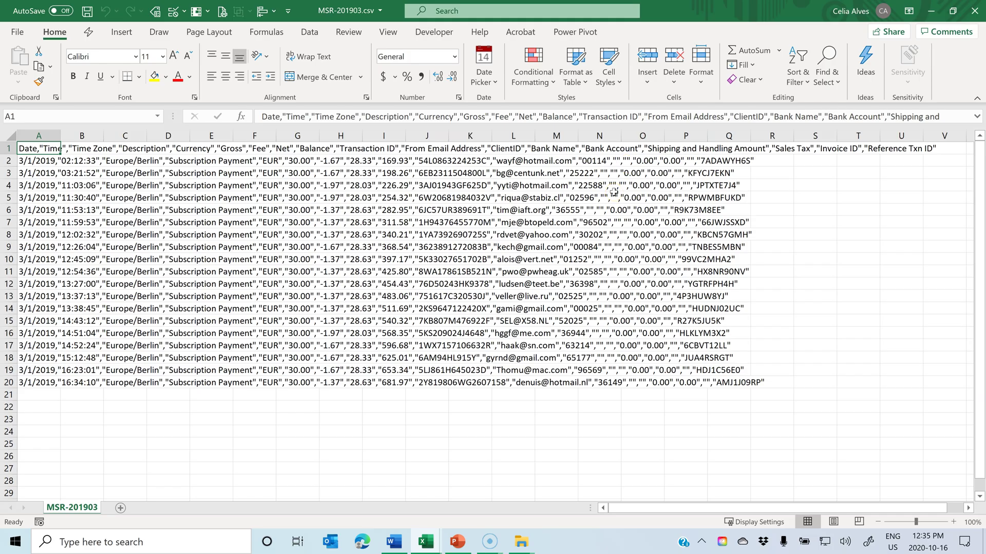
Fit column A of the MSR-201903 sheet to its contents to inspect the unsplit records, and close the workbook
left_click(61, 135)
double_click(60, 135)
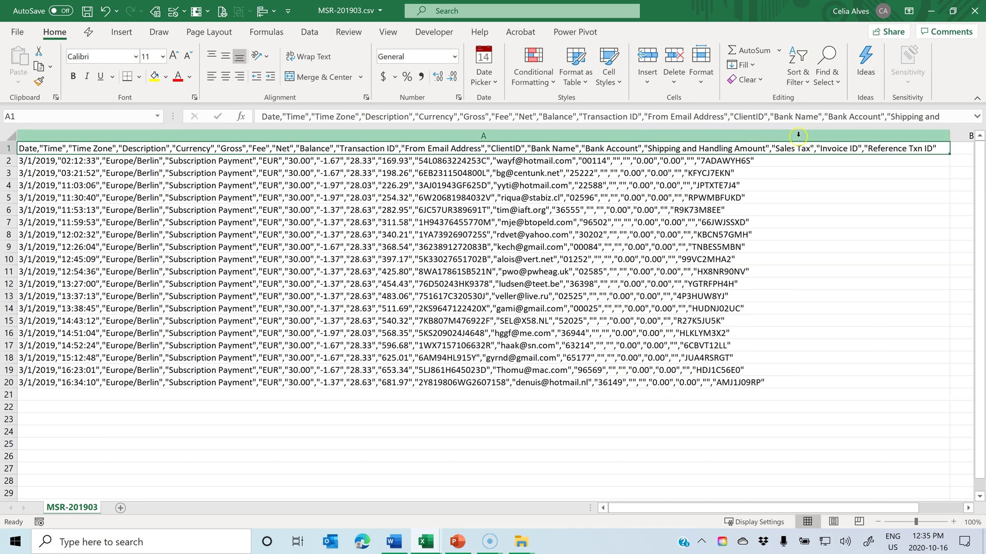
left_click(870, 162)
left_click(869, 171)
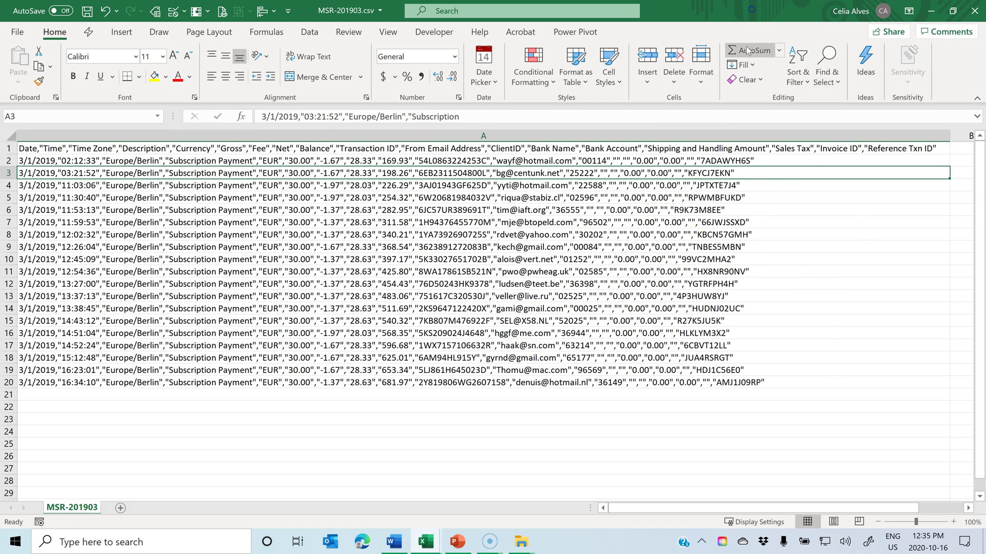
left_click(973, 11)
left_click(487, 294)
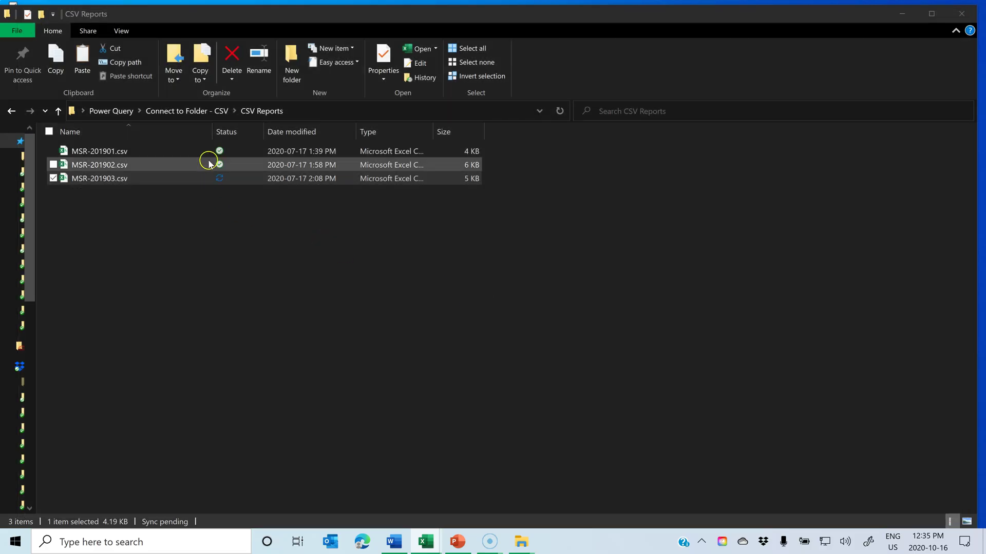
Create a new Excel workbook named "Monthly Report" in the Connect to Folder - CSV folder
left_click(203, 110)
right_click(84, 204)
mouse_move(94, 463)
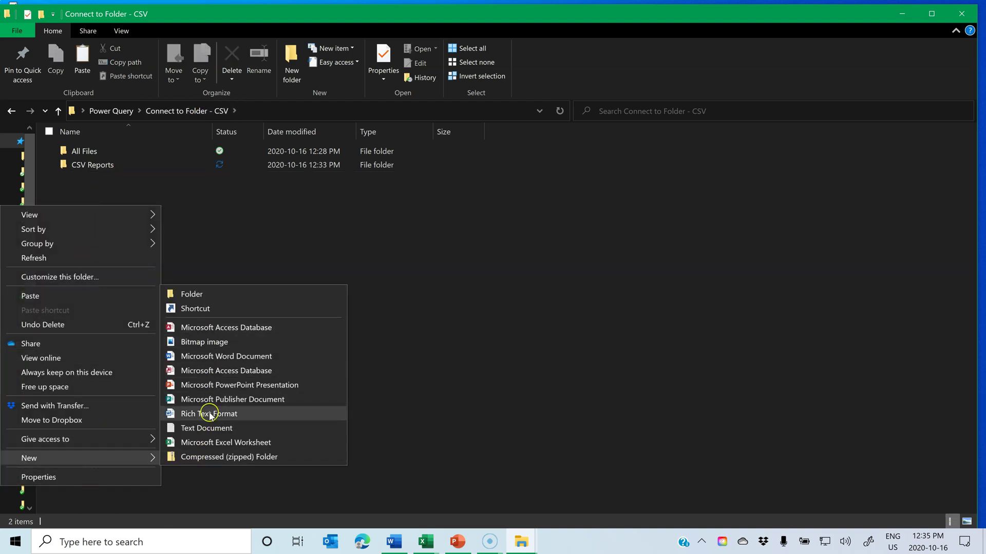
left_click(210, 442)
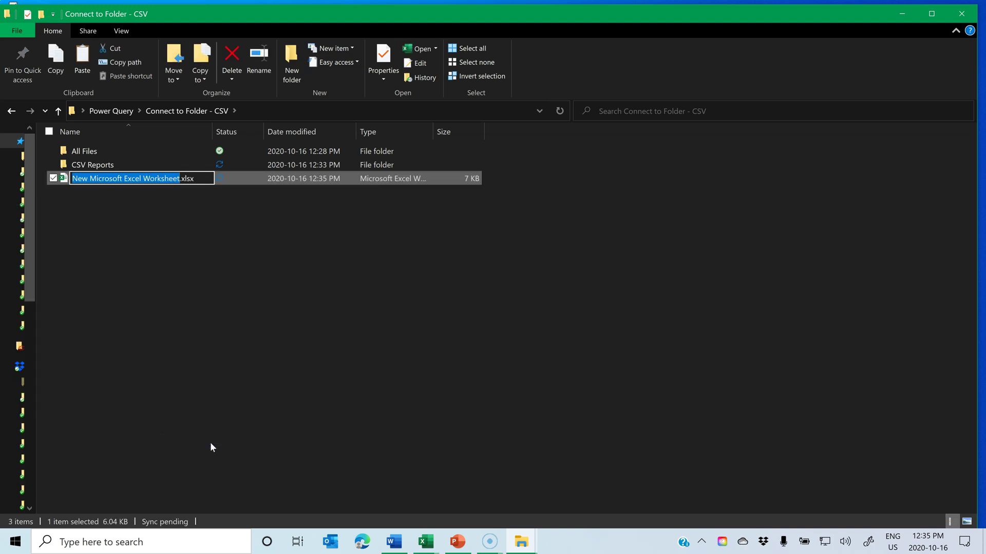
type("Monthly Report")
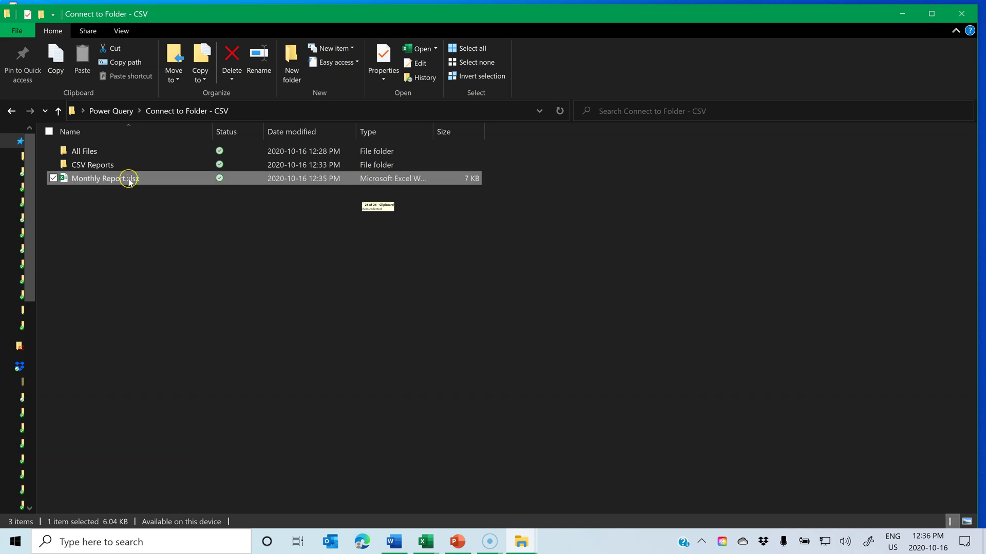
Open Monthly Report.xlsx and bring the file list of the CSV Reports folder into Power Query Editor for transformation
double_click(128, 178)
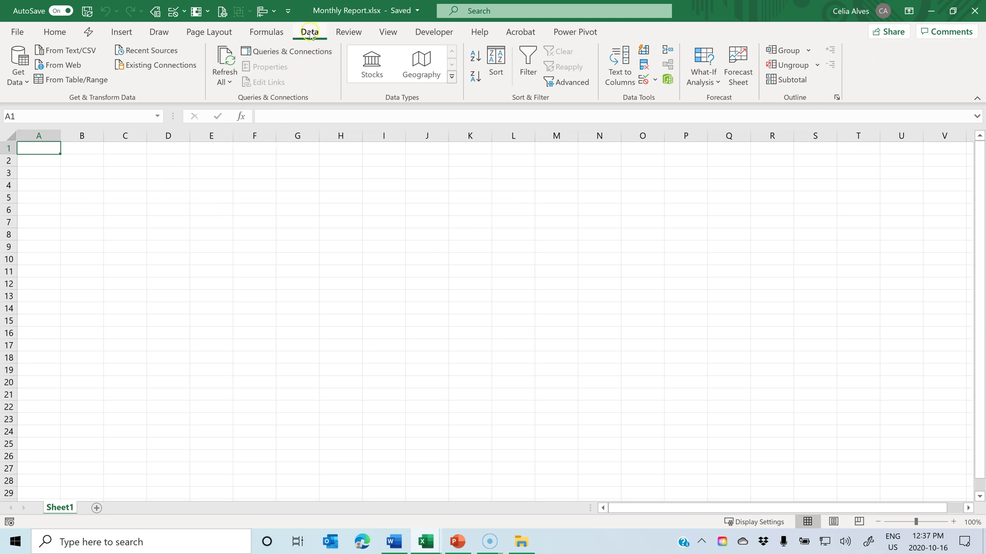
left_click(21, 82)
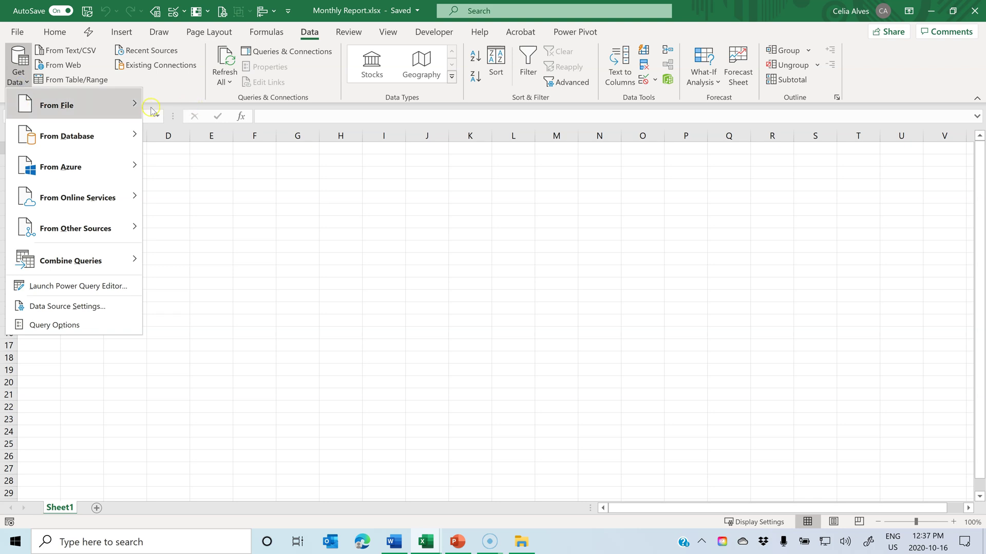
mouse_move(129, 105)
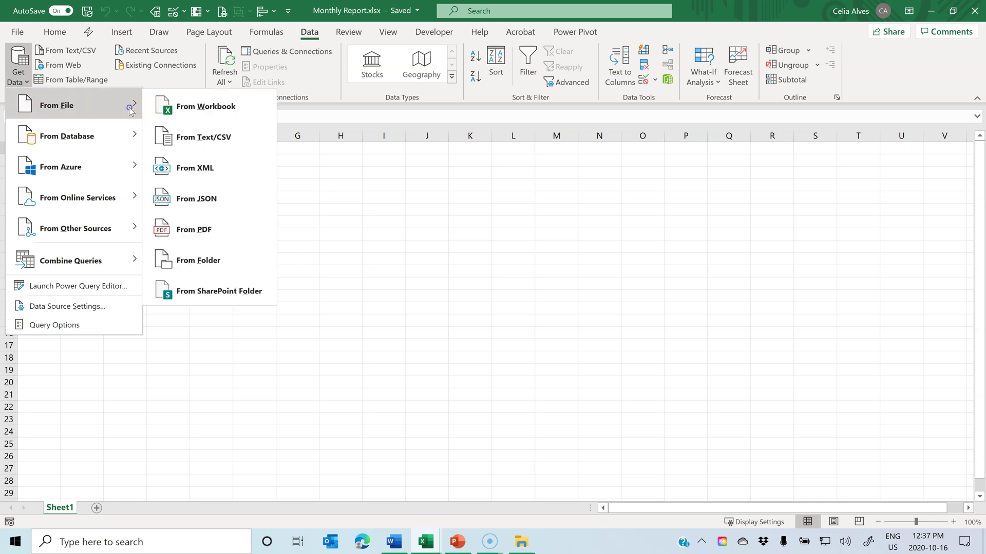
left_click(204, 260)
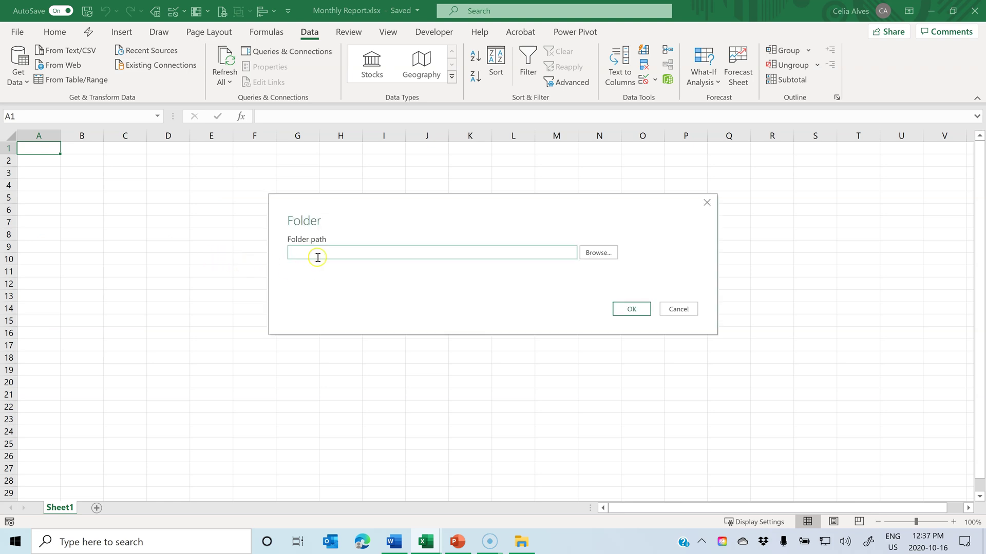
left_click(459, 256)
type("C:\\Users\\celia_o7e\\OneDrive\\Desktop\\Power Query\\Connect to Folder - CSV\\CSV Reports")
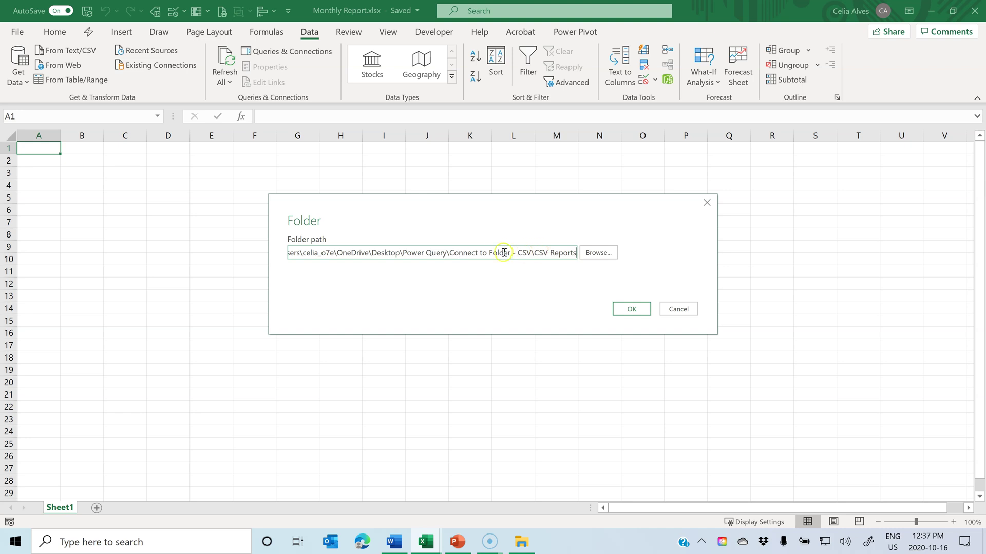
left_click(636, 310)
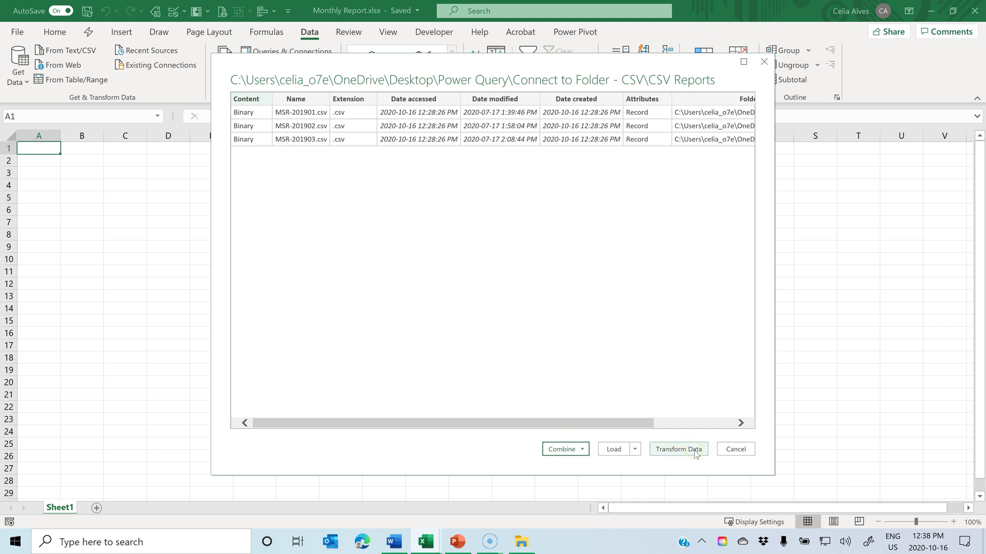
left_click(679, 449)
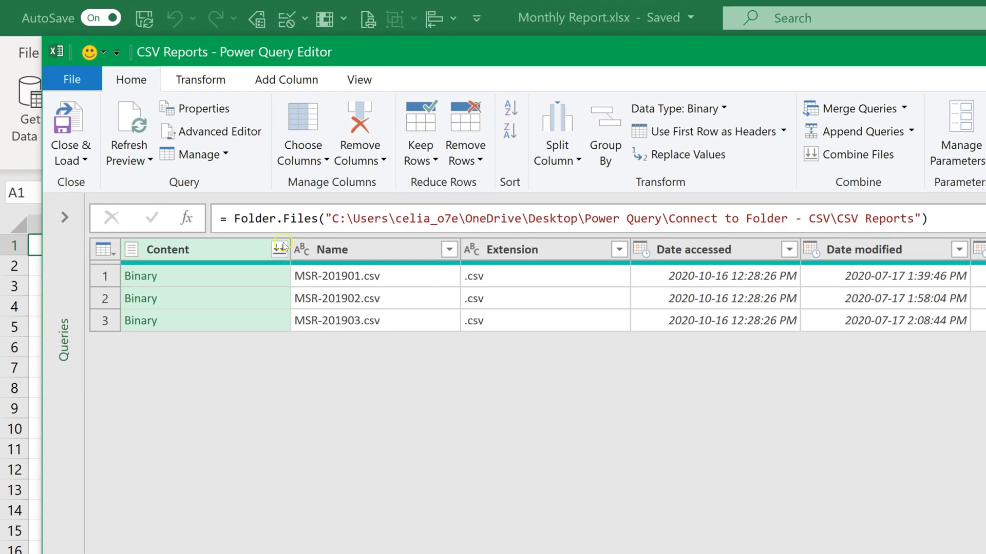
Combine the CSV files with First file as sample, comma delimiter and type detection on the first 200 rows, and widen Column1
left_click(282, 243)
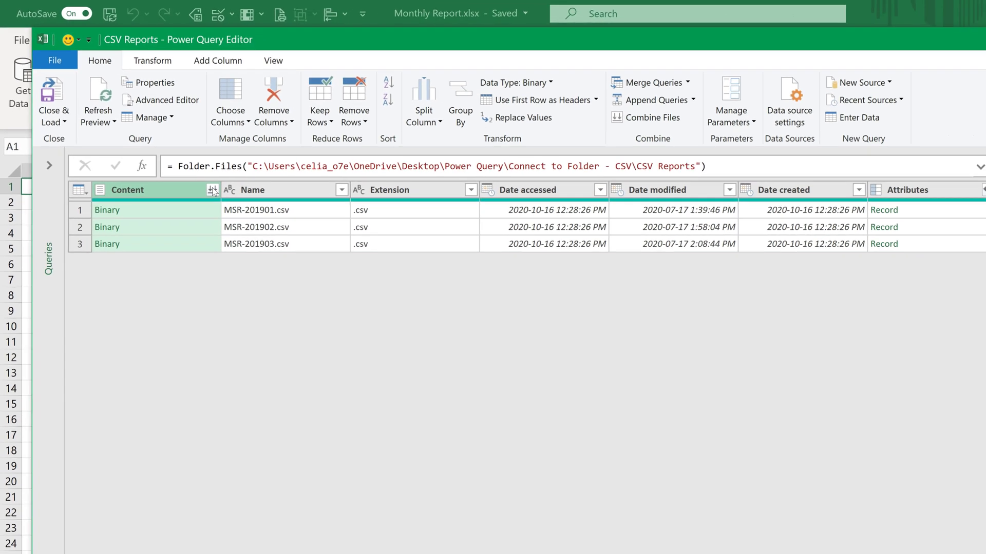
left_click(212, 190)
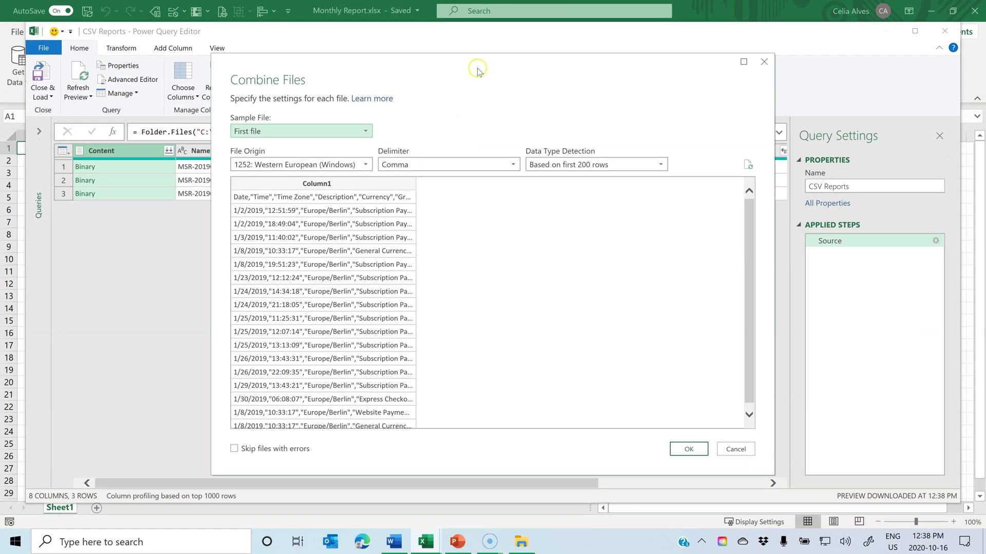
left_click_drag(405, 61, 279, 32)
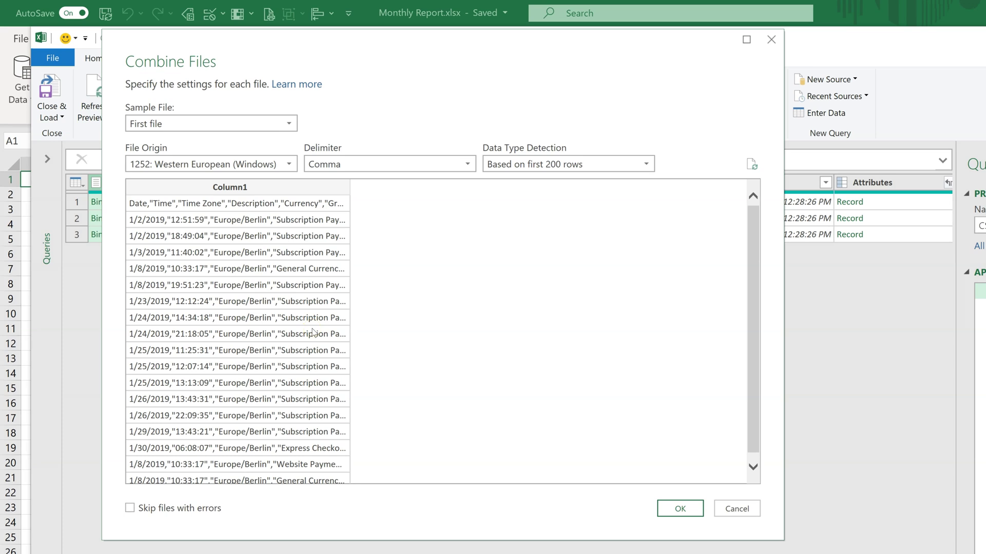
left_click(684, 509)
left_click(383, 317)
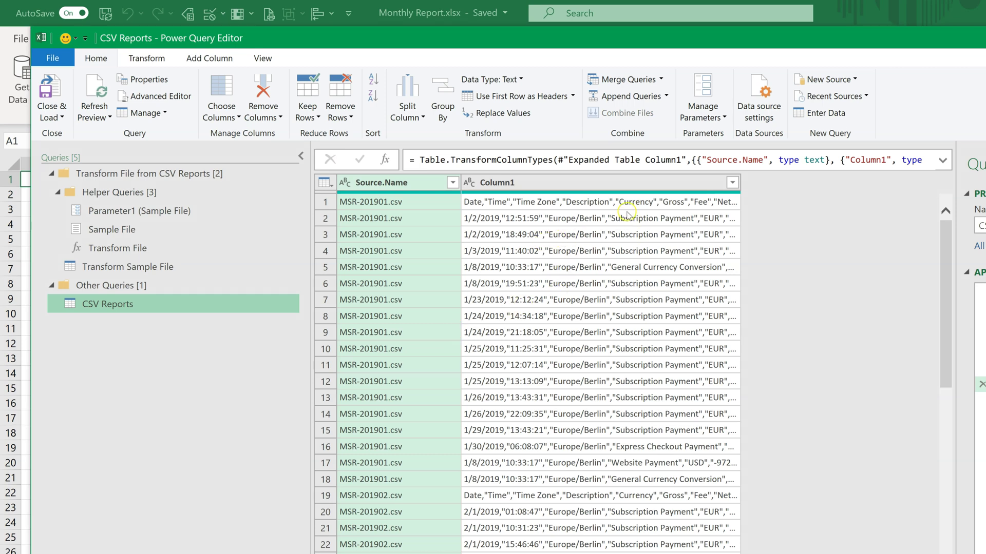
left_click_drag(742, 181, 883, 182)
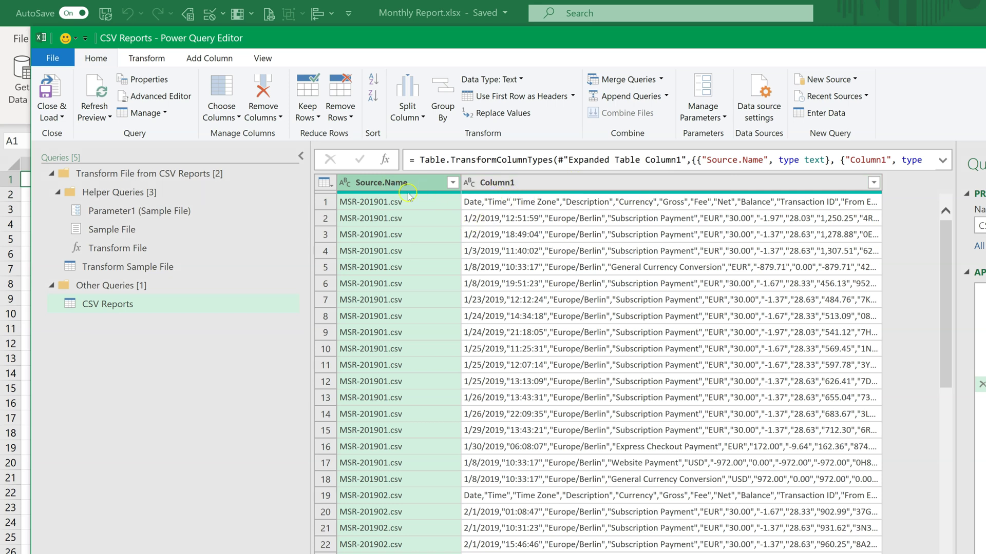
Apply the Source.Name filter with all CSV files selected, and remove the Source.Name column
left_click(453, 183)
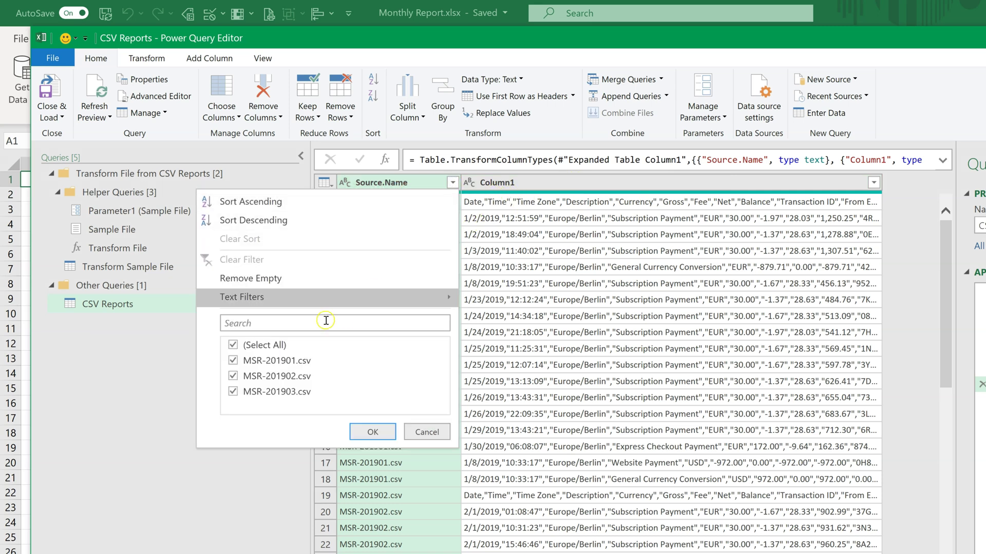
left_click(387, 433)
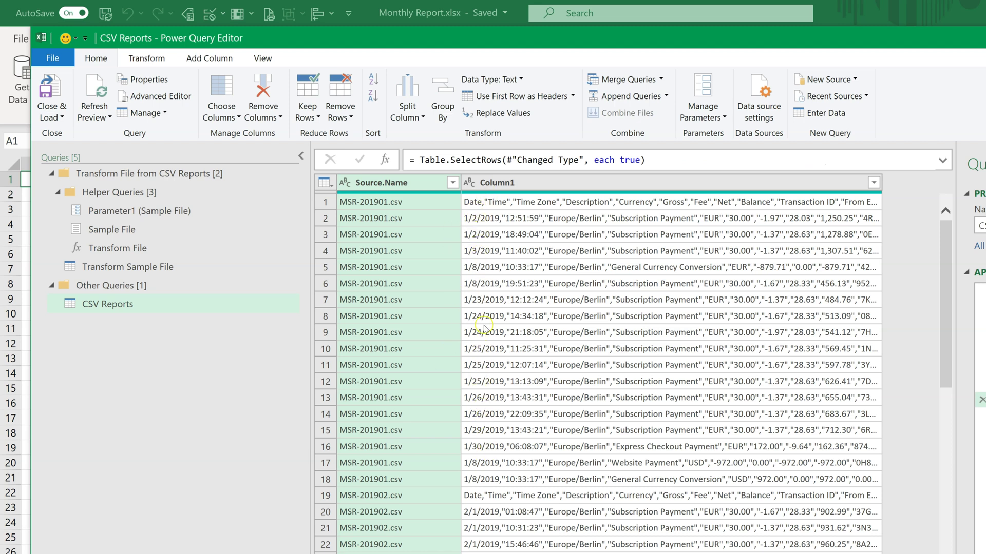
right_click(401, 184)
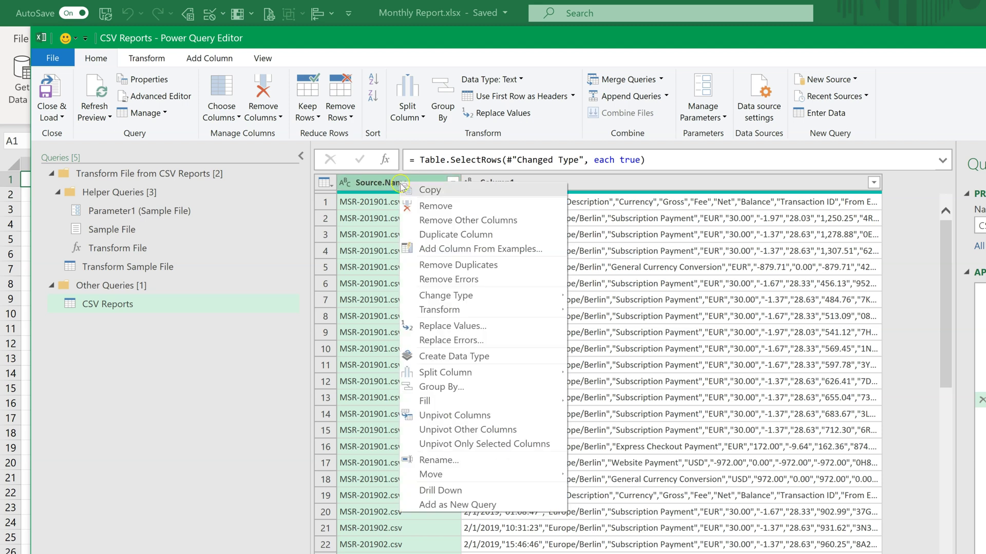
left_click(434, 206)
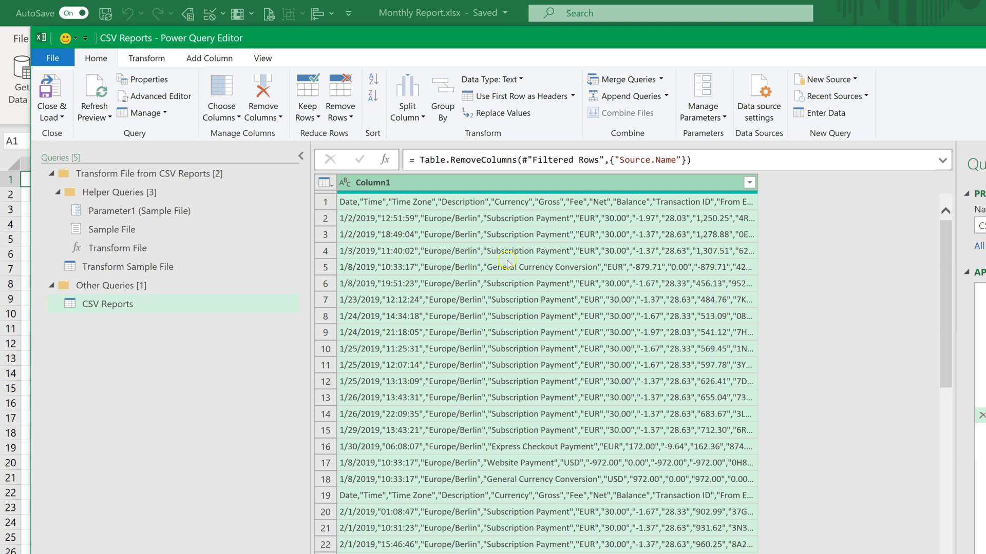
Split Column1 by the comma delimiter at each occurrence
left_click(410, 105)
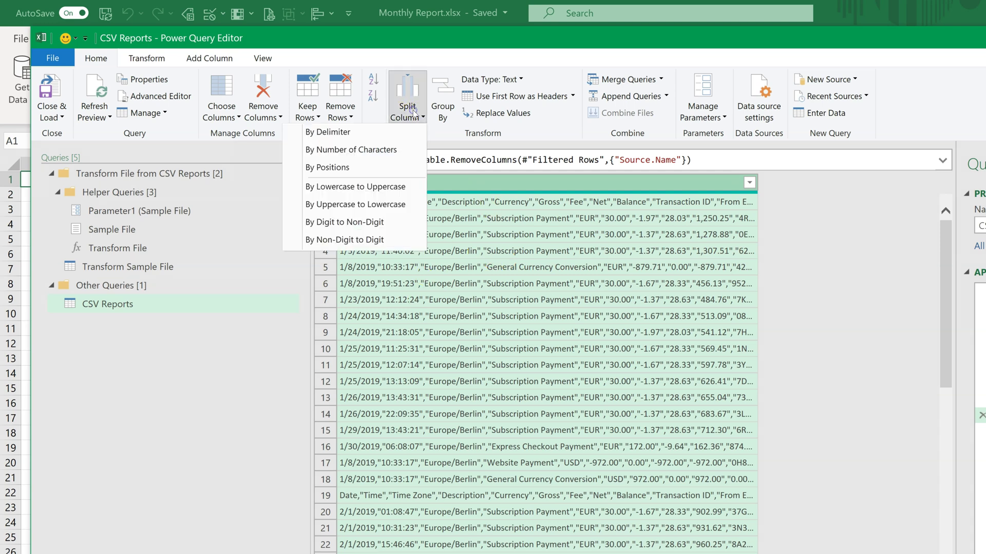
left_click(365, 133)
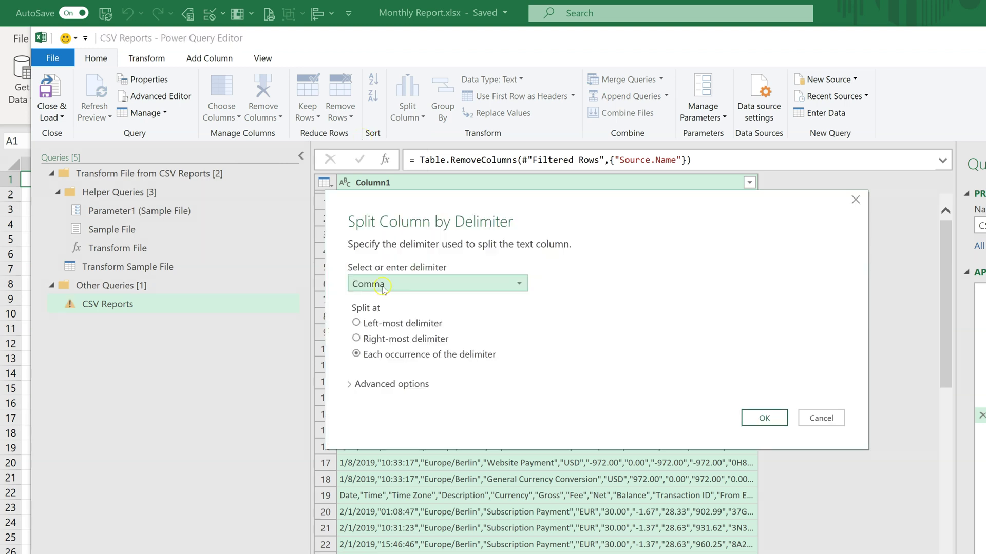
left_click(770, 418)
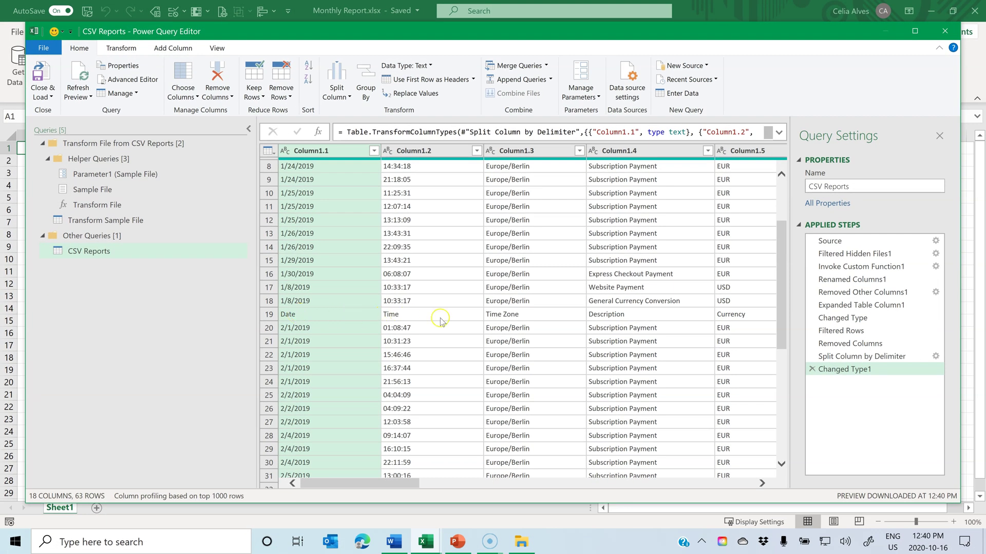
Check the split rows for repeated header lines and promote the first row to column headers
scroll(608, 325, "down", 2)
scroll(608, 324, "down", 6)
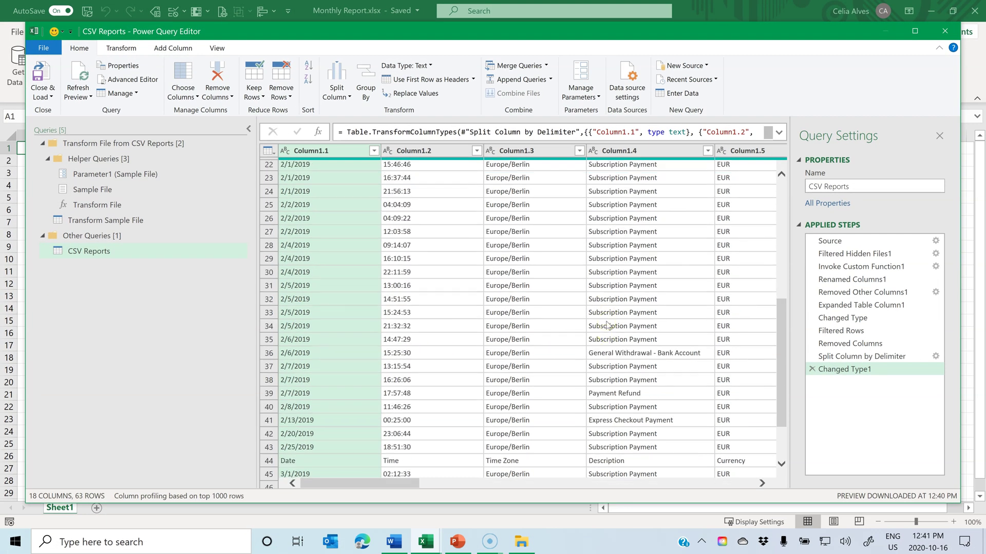
scroll(607, 324, "down", 4)
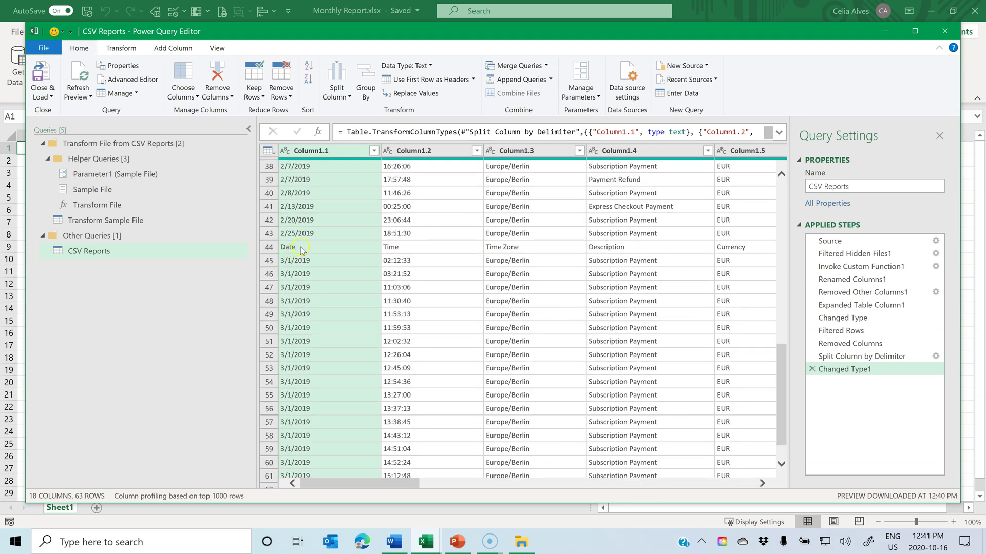
scroll(301, 250, "up", 6)
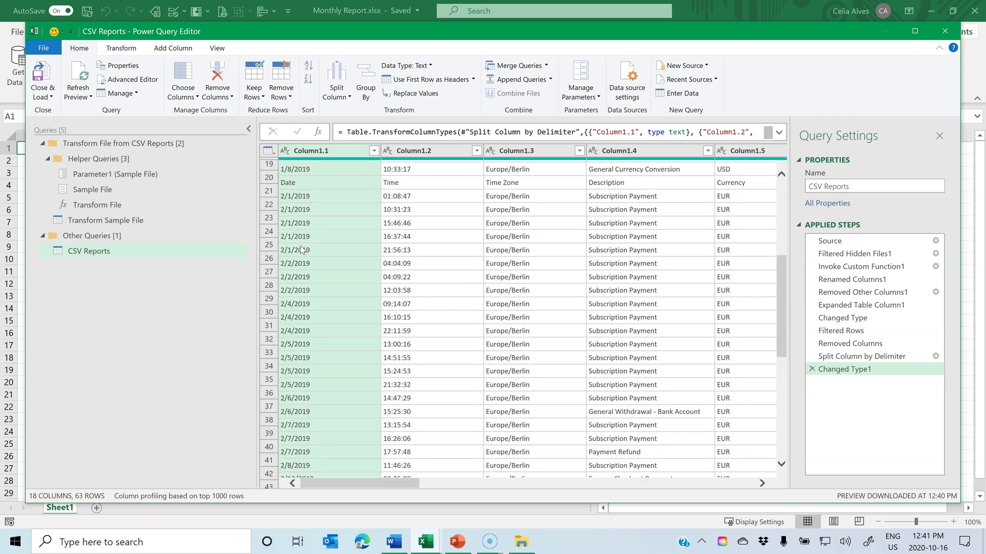
scroll(302, 250, "up", 6)
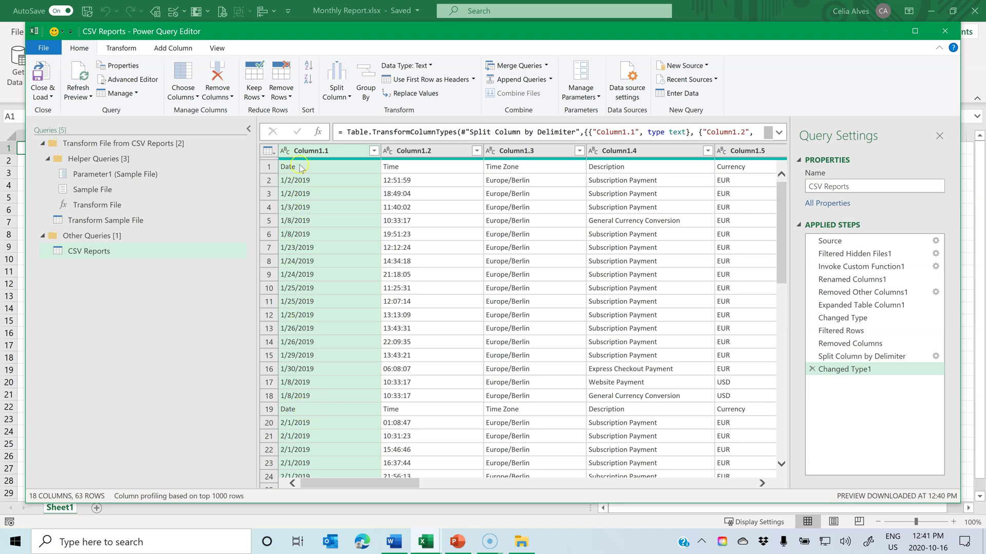
left_click(308, 150)
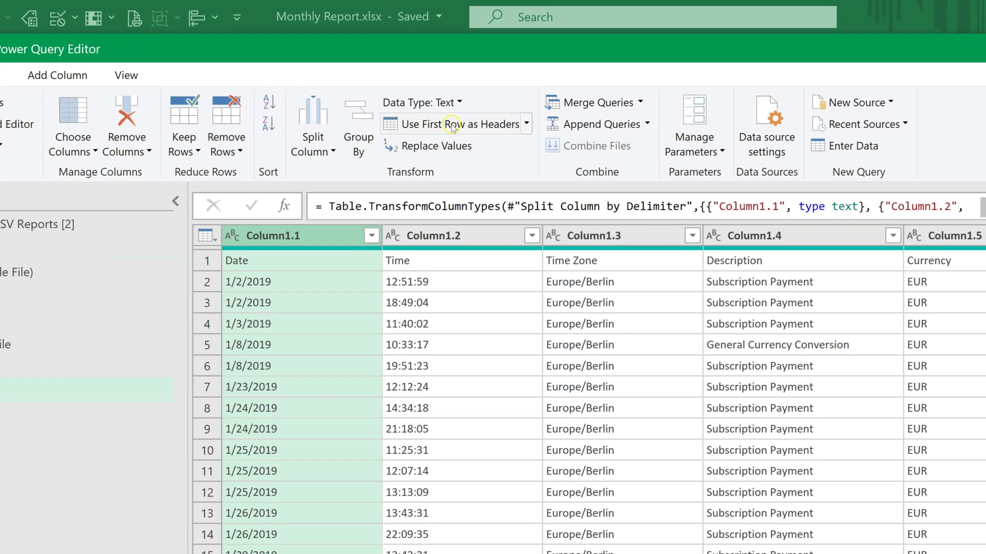
left_click(452, 127)
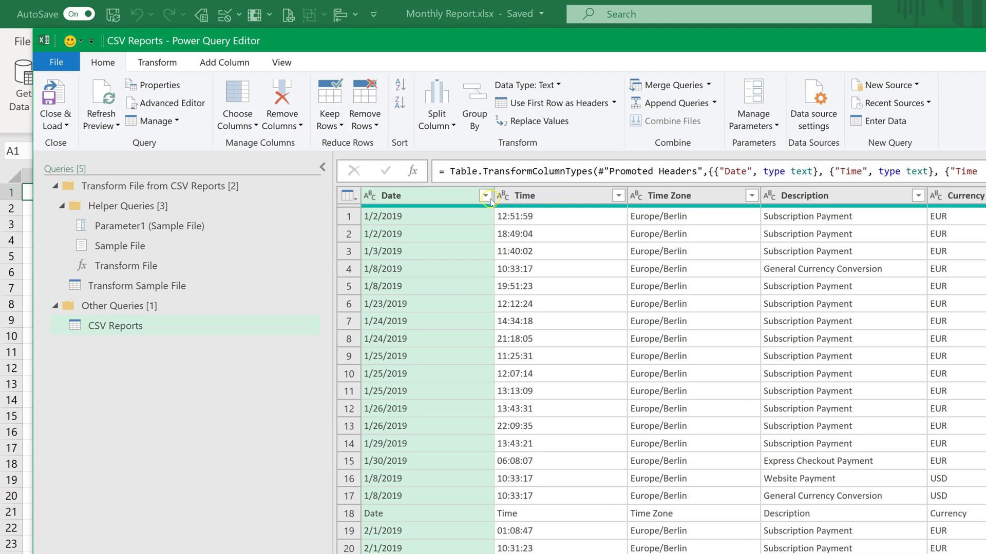
Filter the Date column to exclude the repeated header rows containing the value Date
left_click(485, 196)
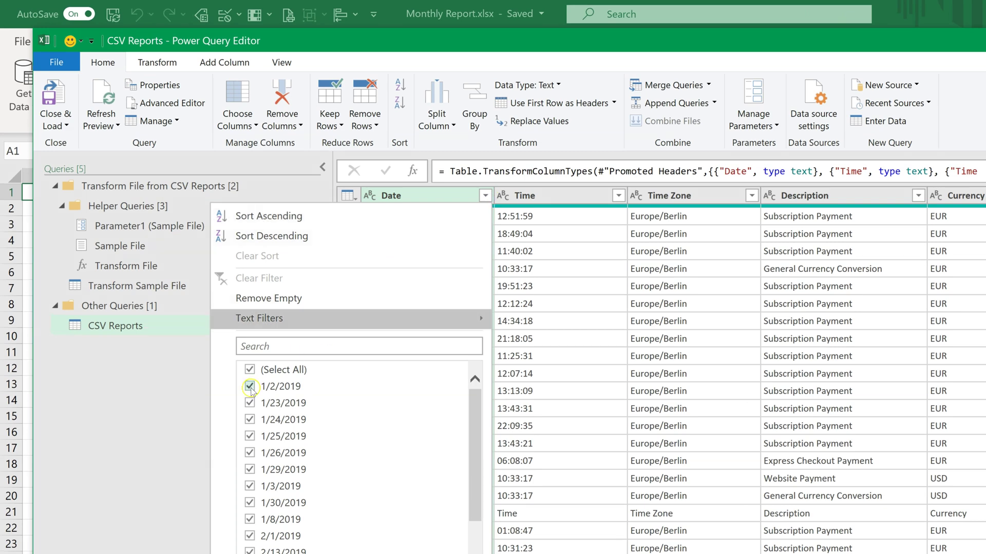
scroll(262, 403, "down", 2)
scroll(261, 404, "down", 1)
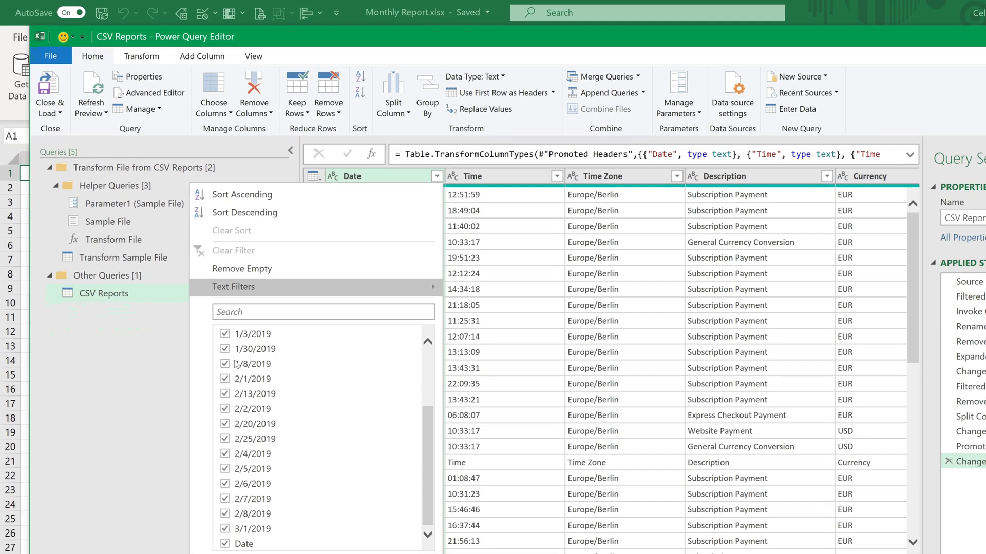
scroll(222, 343, "up", 3)
scroll(221, 343, "down", 3)
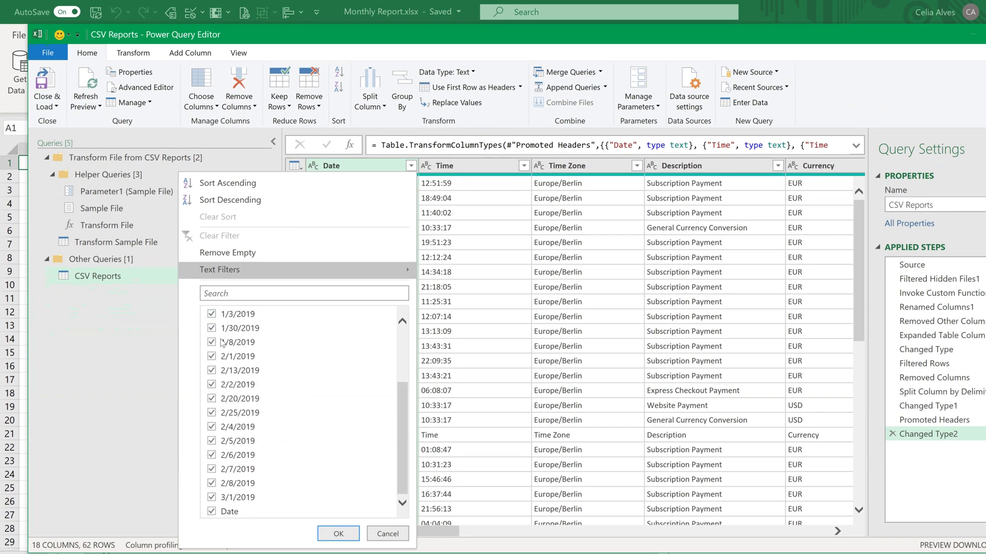
left_click(211, 512)
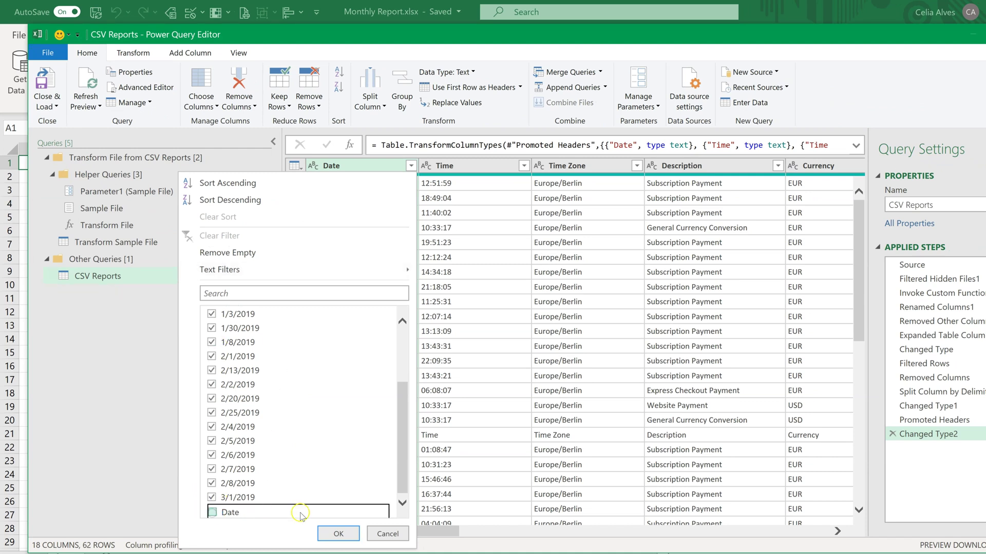
left_click(338, 535)
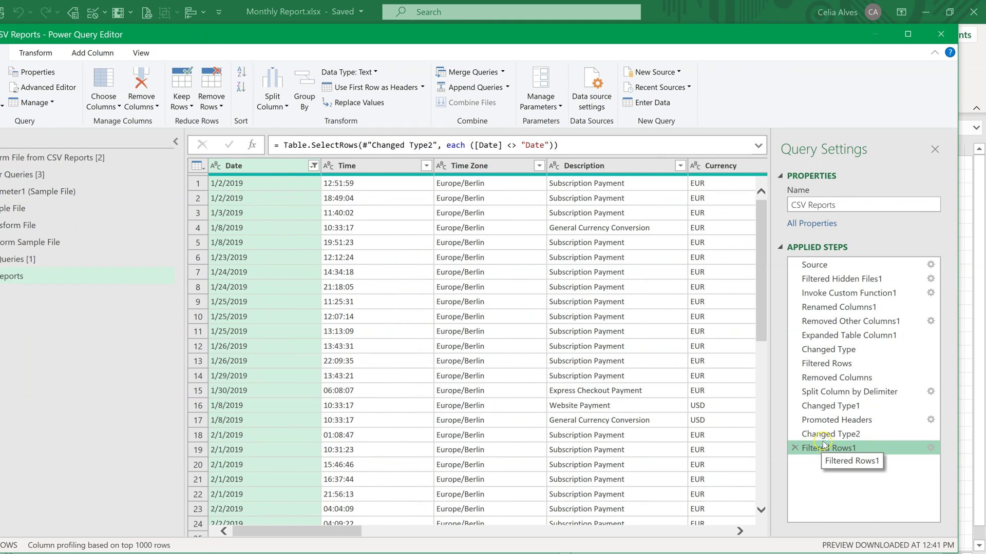
Delete the Changed Type2 step from the applied steps of the CSV Reports query
left_click(824, 435)
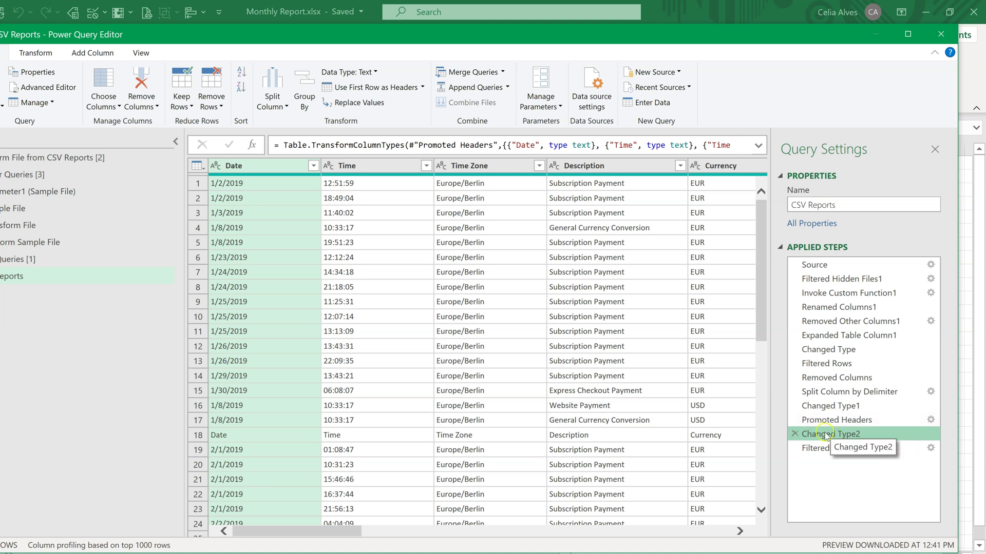
left_click(795, 434)
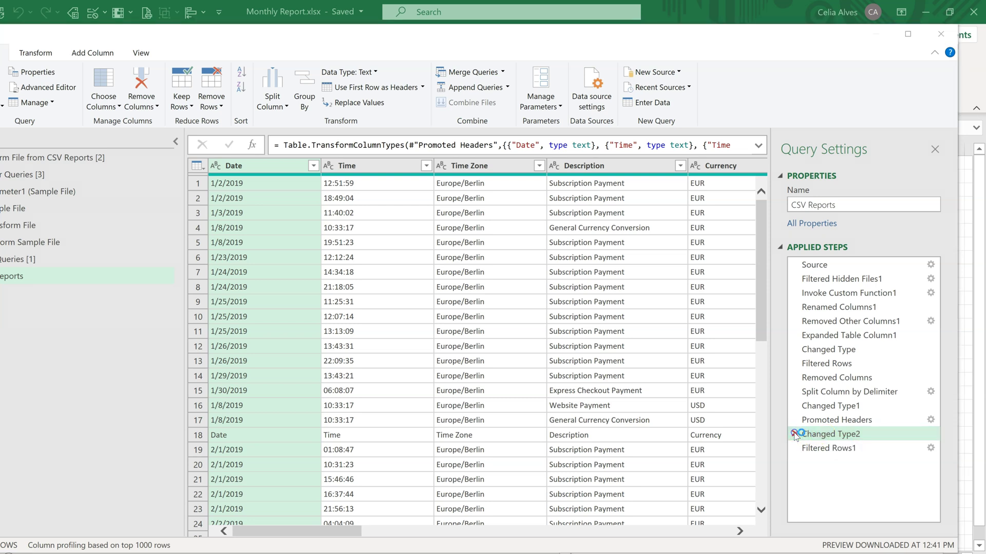
left_click(510, 327)
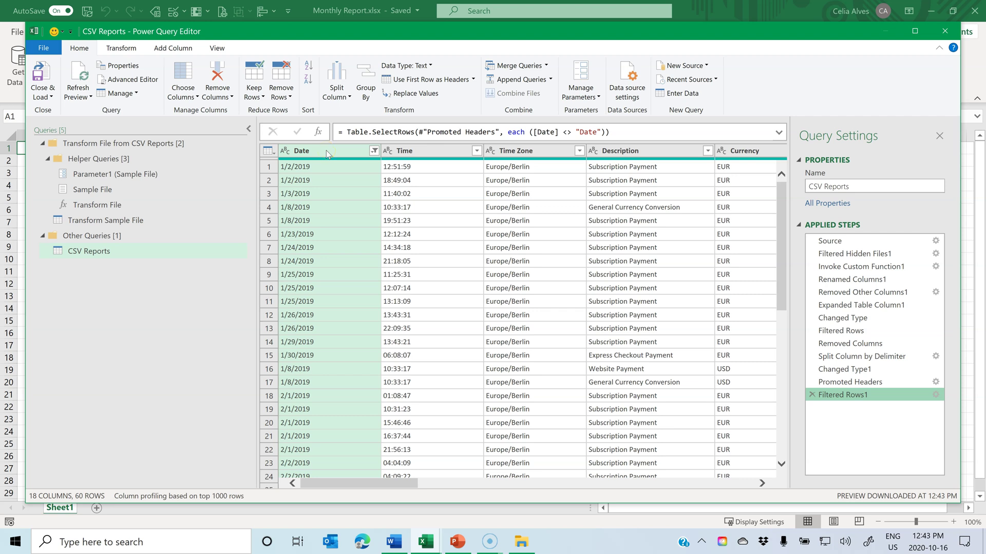
Keep only the Date, Currency, Gross, Fee and Net columns and remove all other columns
left_click(248, 128)
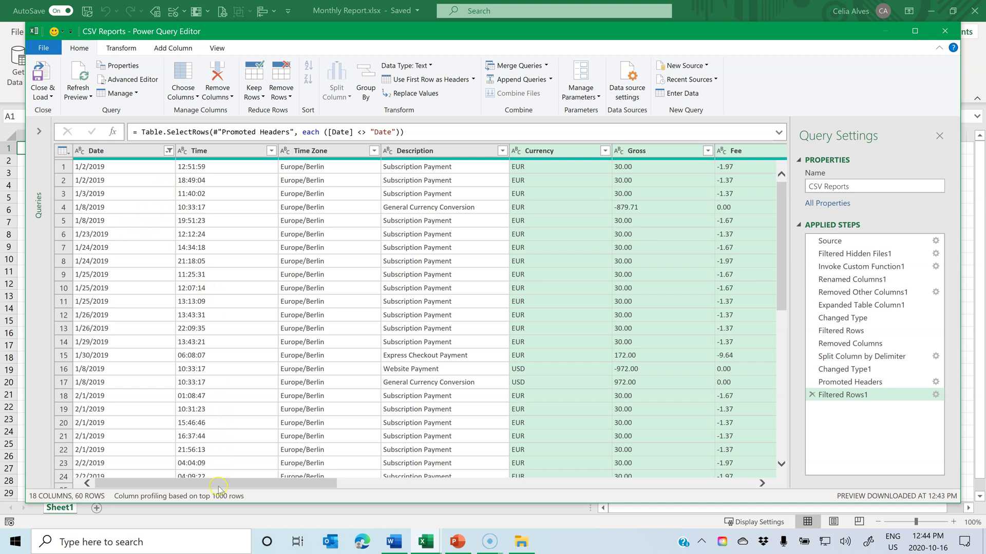
left_click(106, 153)
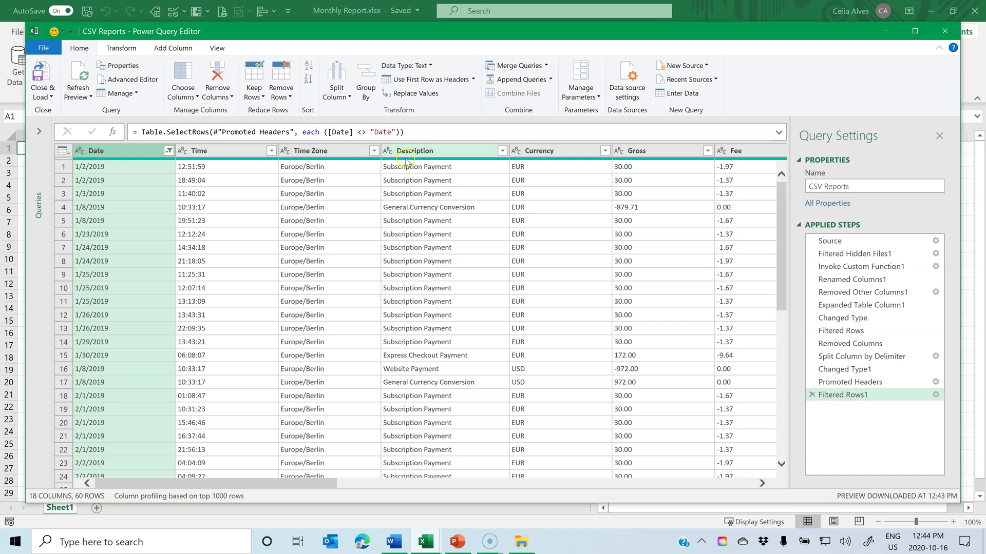
left_click(556, 153, "ctrl")
left_click(651, 153, "ctrl")
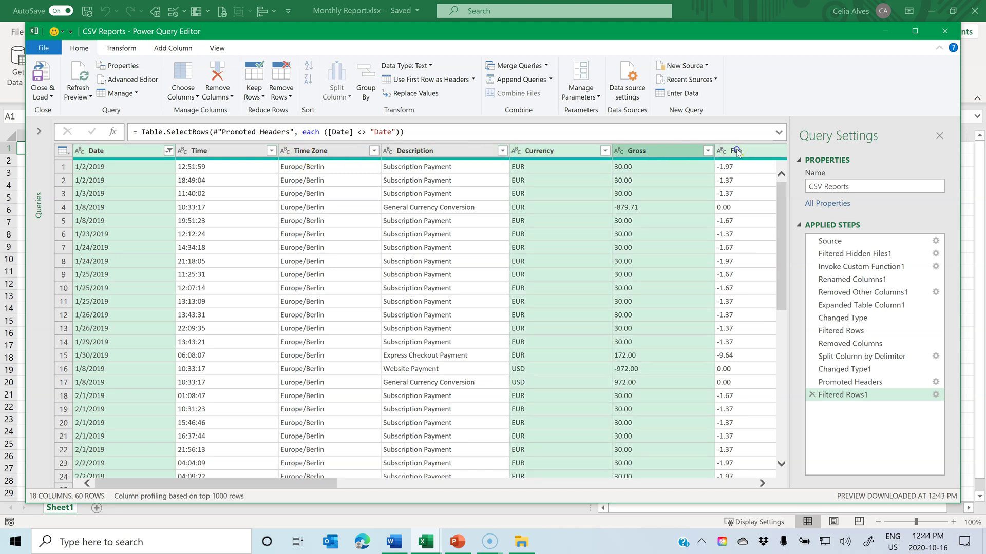
left_click(737, 152, "ctrl")
left_click_drag(333, 482, 368, 483)
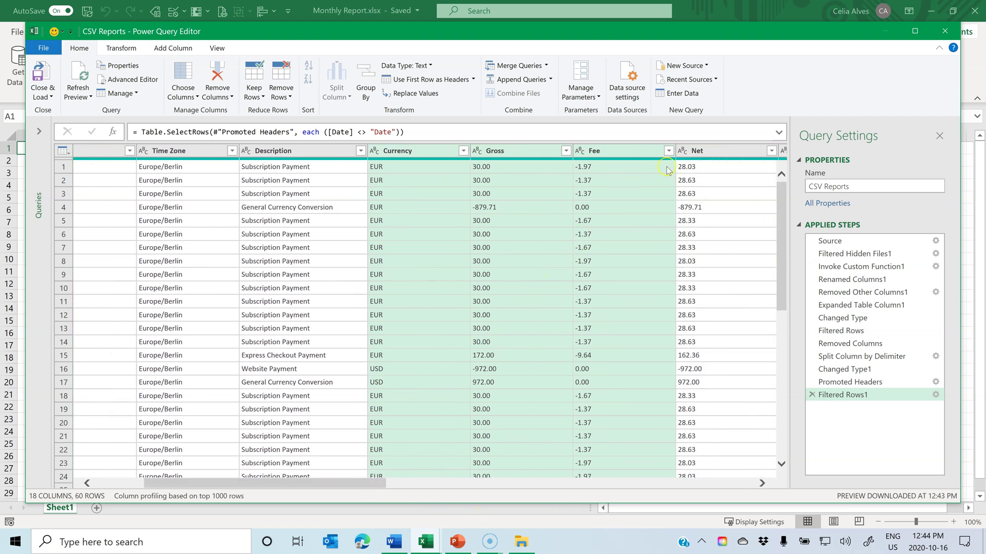
left_click(703, 152, "ctrl")
left_click_drag(279, 480, 167, 531)
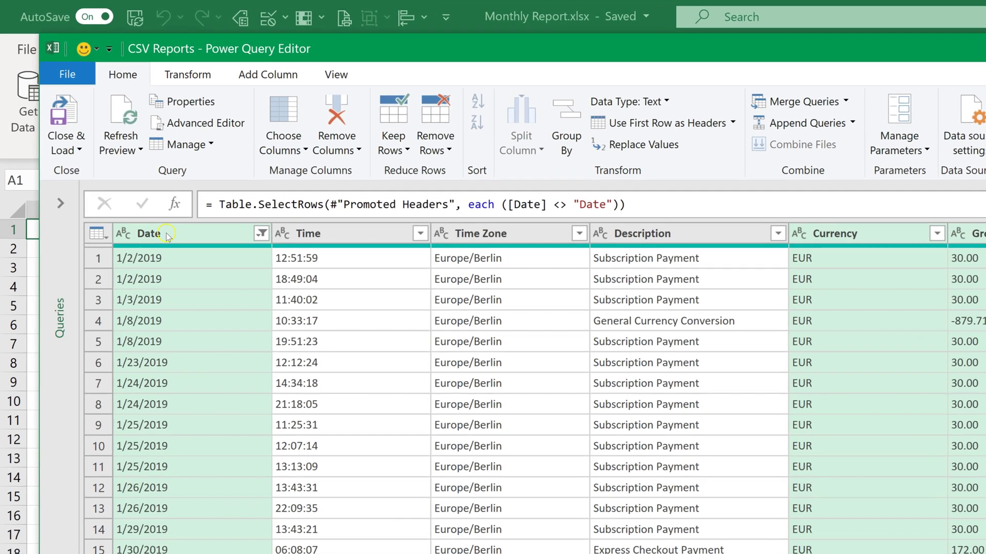
right_click(107, 151)
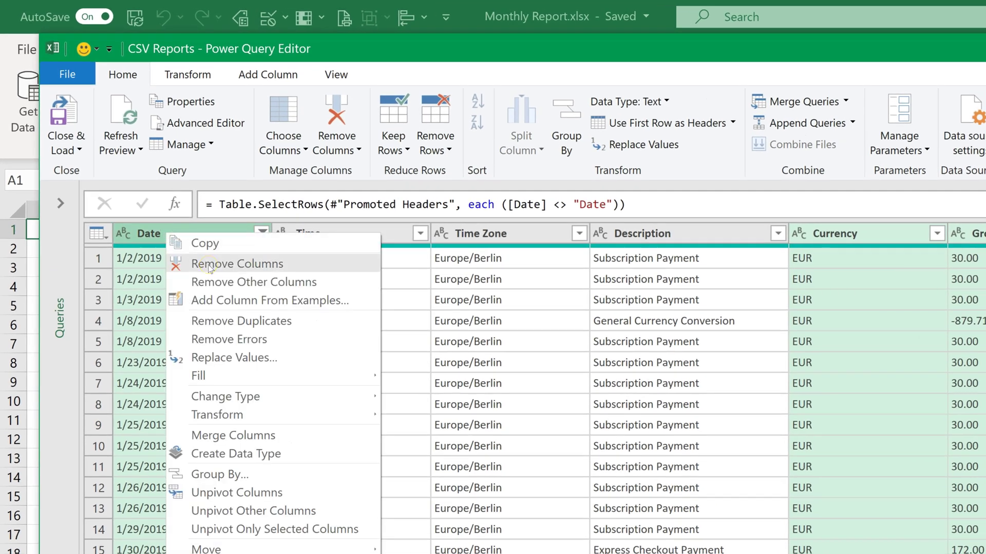
left_click(211, 284)
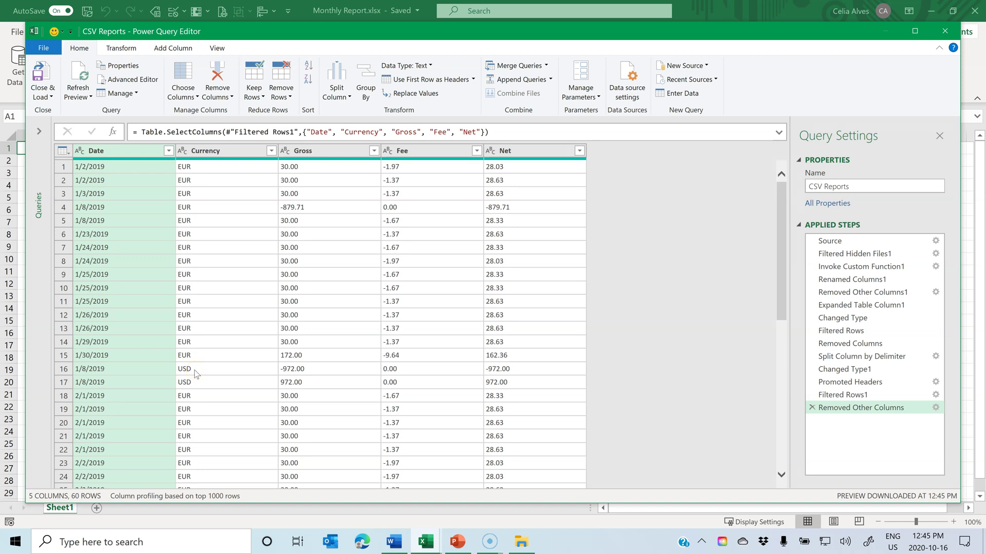
Filter the Currency column to exclude USD, and review the filter formula without changing it
left_click(268, 153)
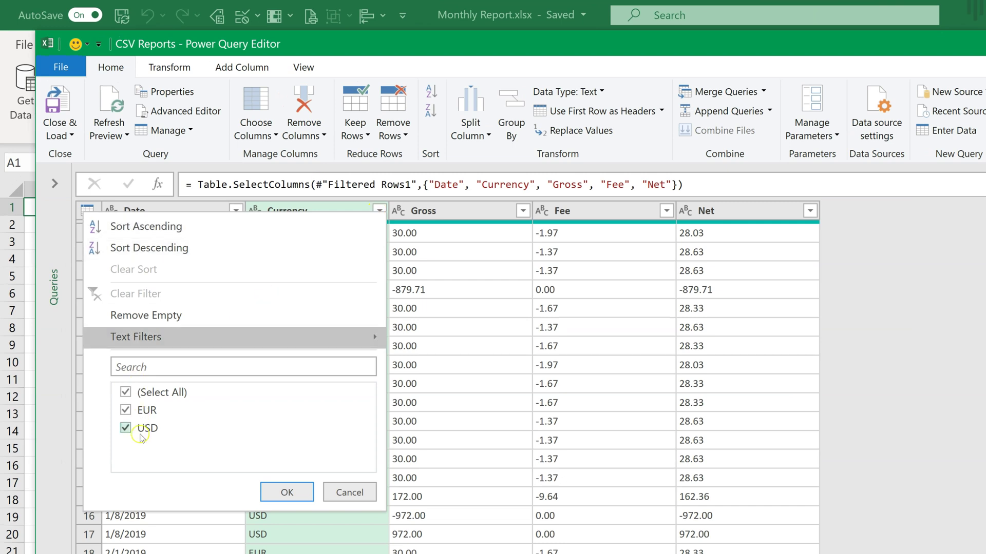
left_click(140, 434)
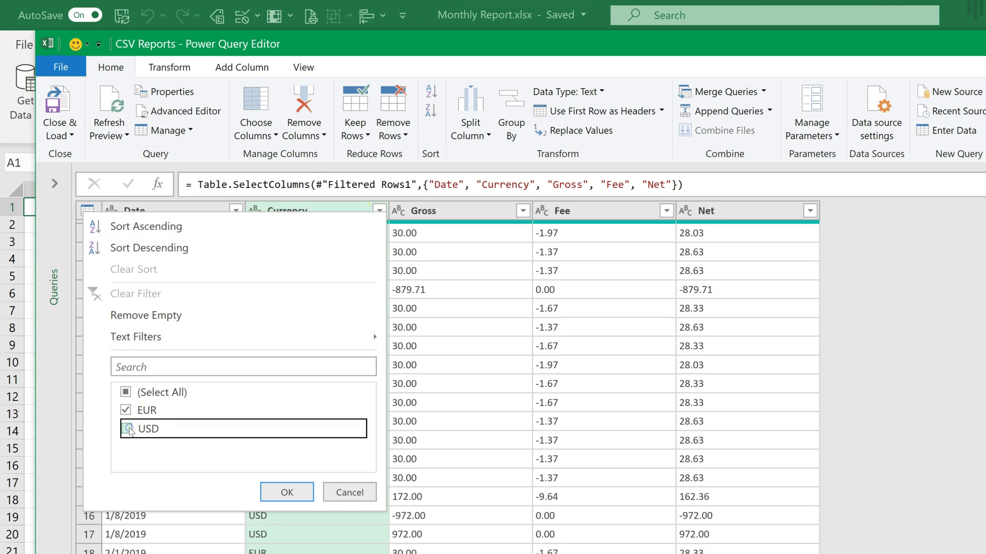
left_click(287, 492)
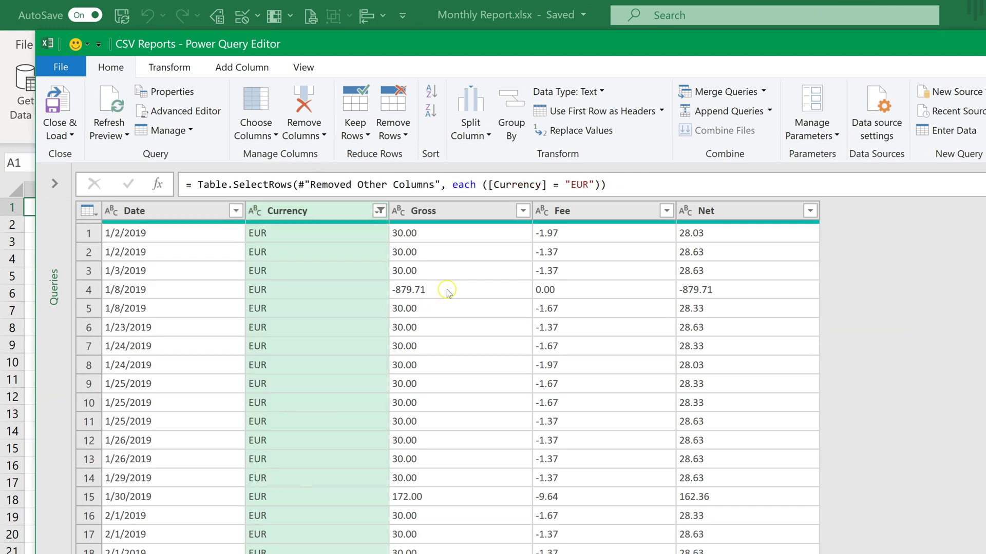
left_click_drag(186, 185, 665, 178)
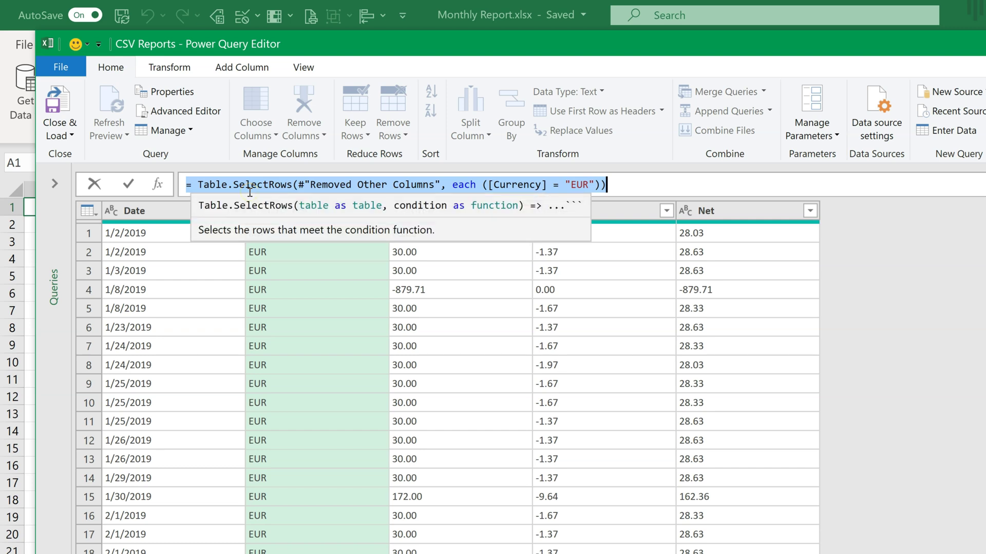
left_click(483, 184)
left_click(570, 185)
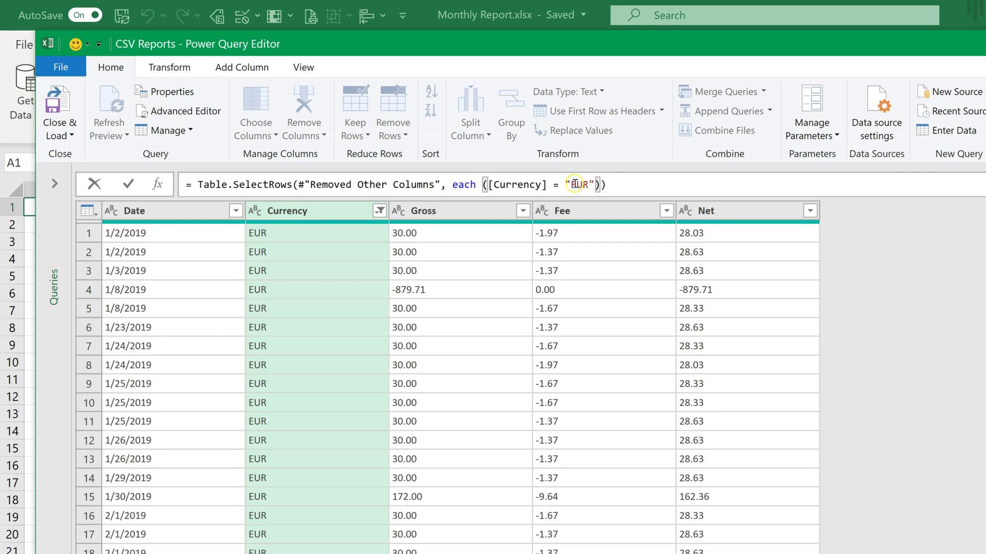
left_click(629, 185)
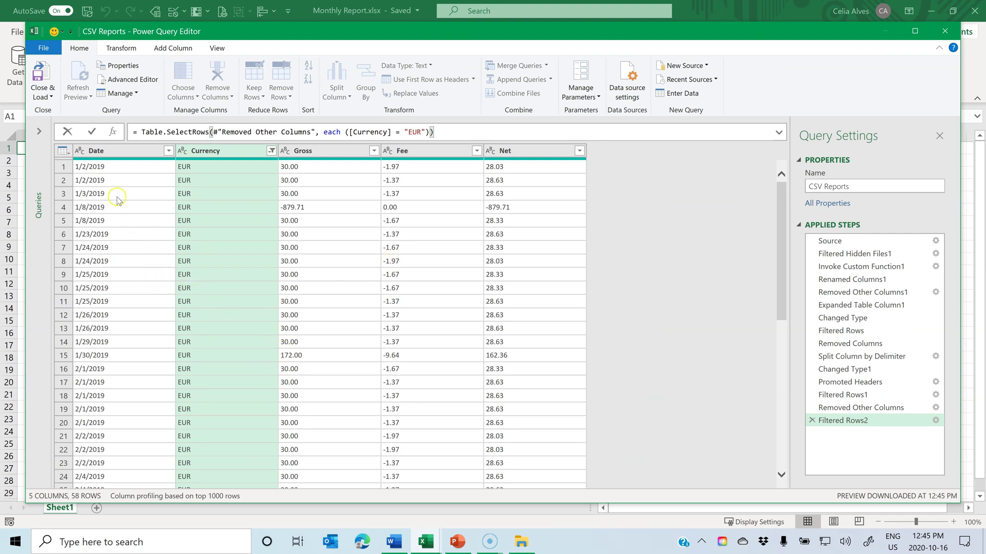
key("Escape")
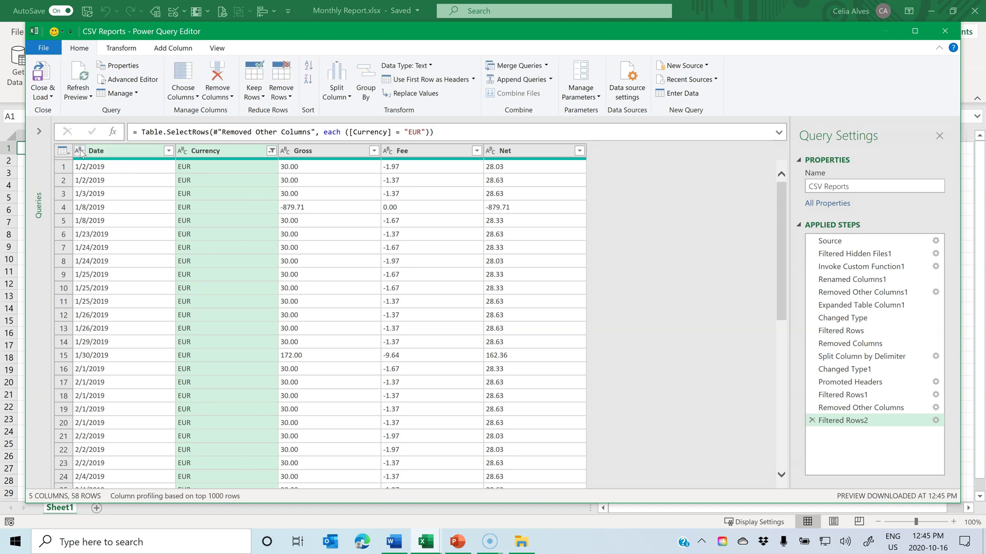
Set the data type of the Date column to Date and of the Currency column to Text
left_click(80, 150)
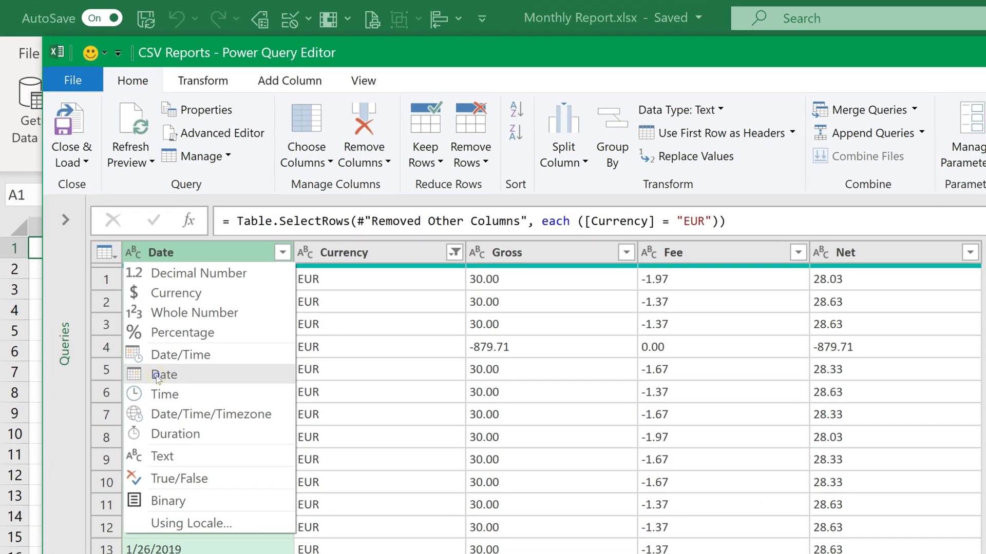
left_click(157, 376)
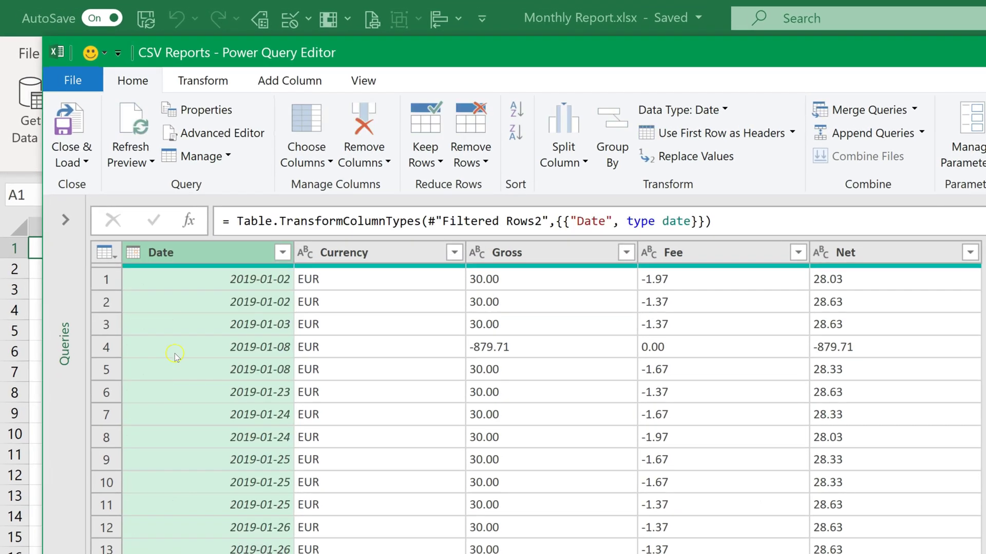
left_click(308, 254)
left_click(309, 257)
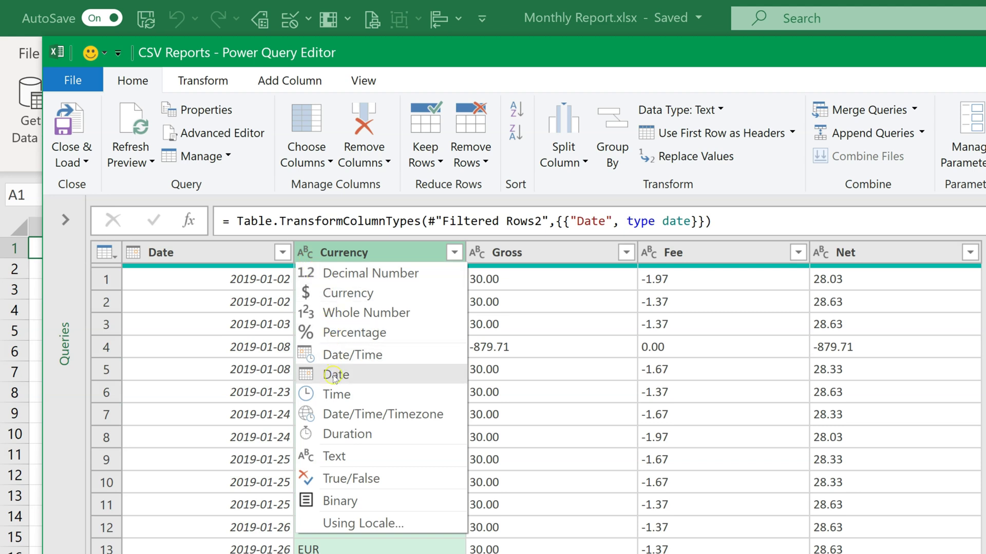
left_click(337, 462)
Change the data type of the Gross, Fee and Net columns to Currency
left_click(506, 253)
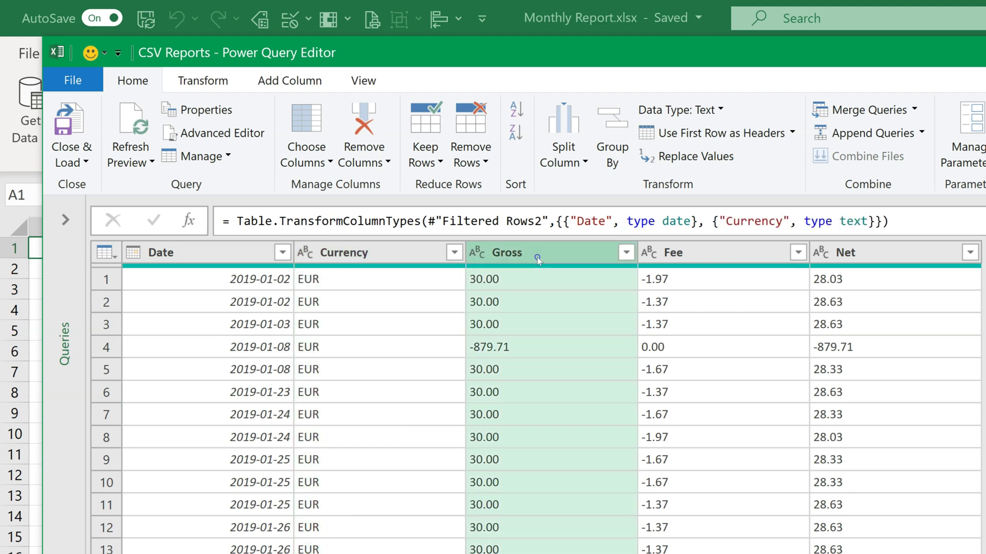
left_click(833, 257, "shift")
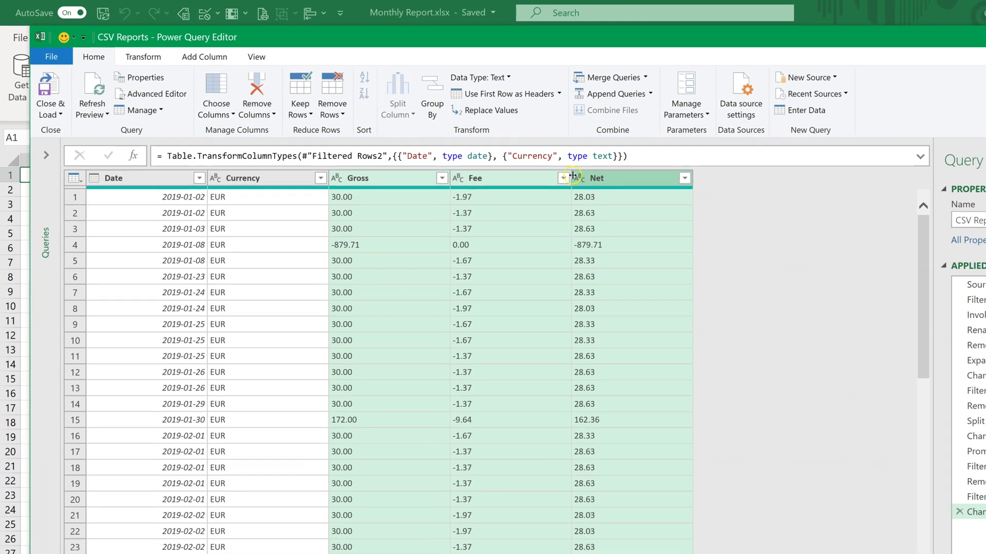
right_click(686, 210)
mouse_move(738, 357)
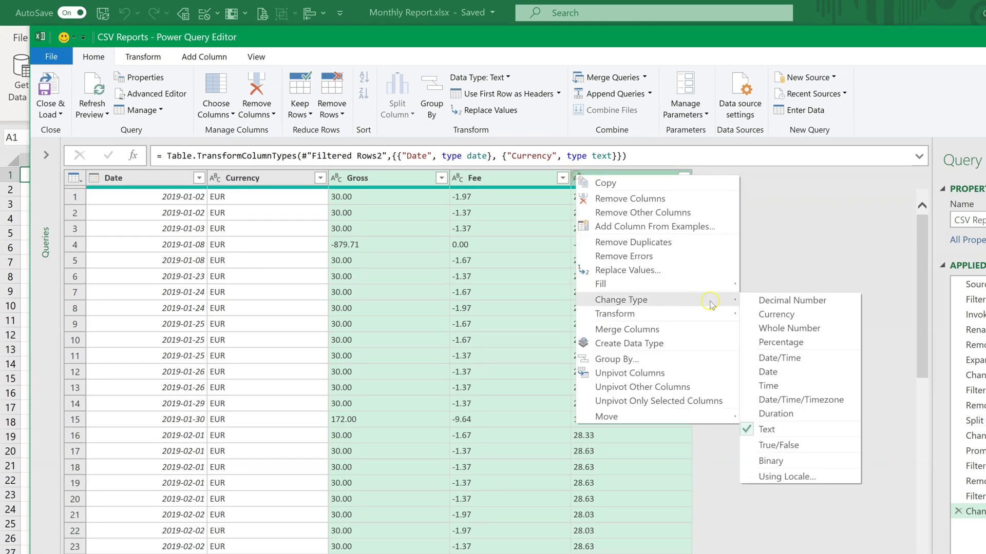
left_click(804, 316)
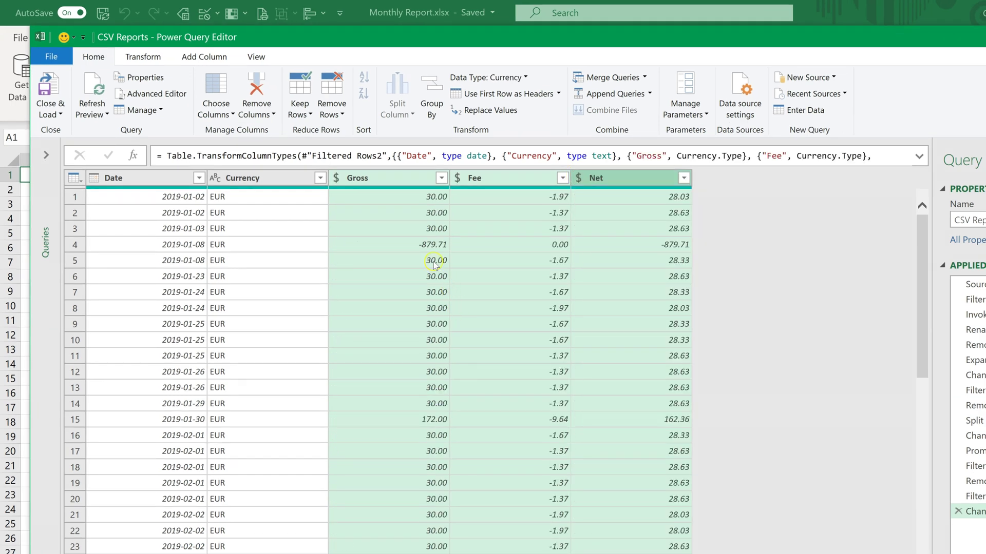
Remove the Currency column from the query
left_click(279, 179)
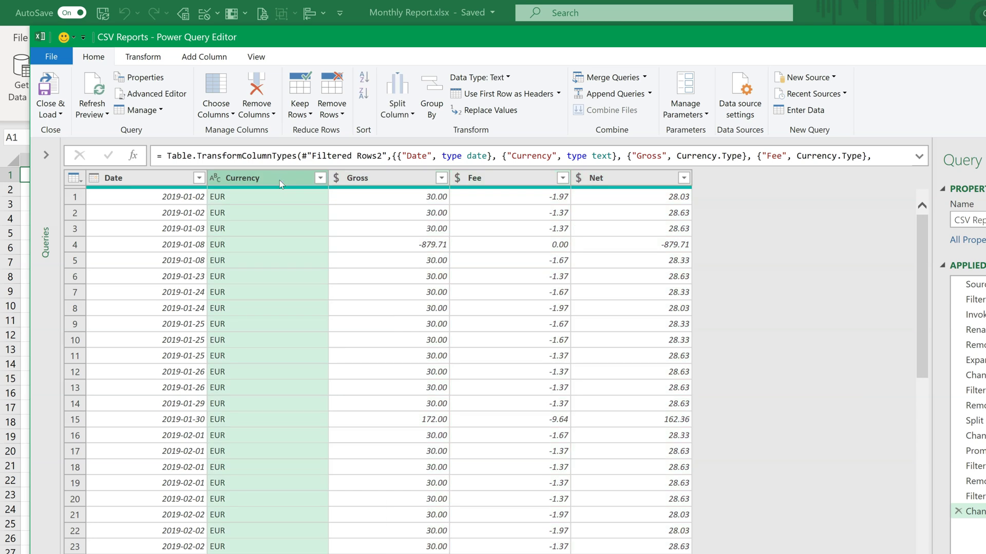
right_click(281, 183)
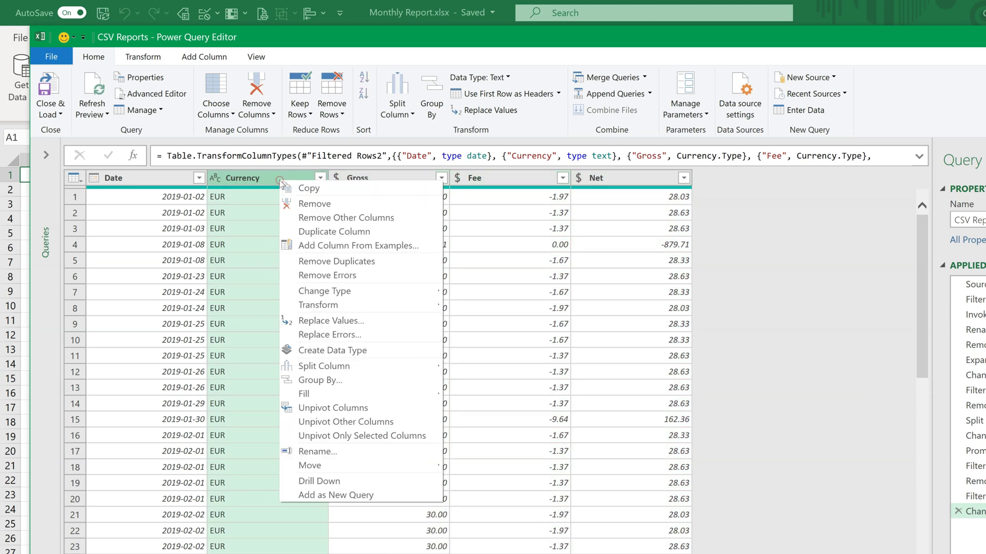
left_click(324, 205)
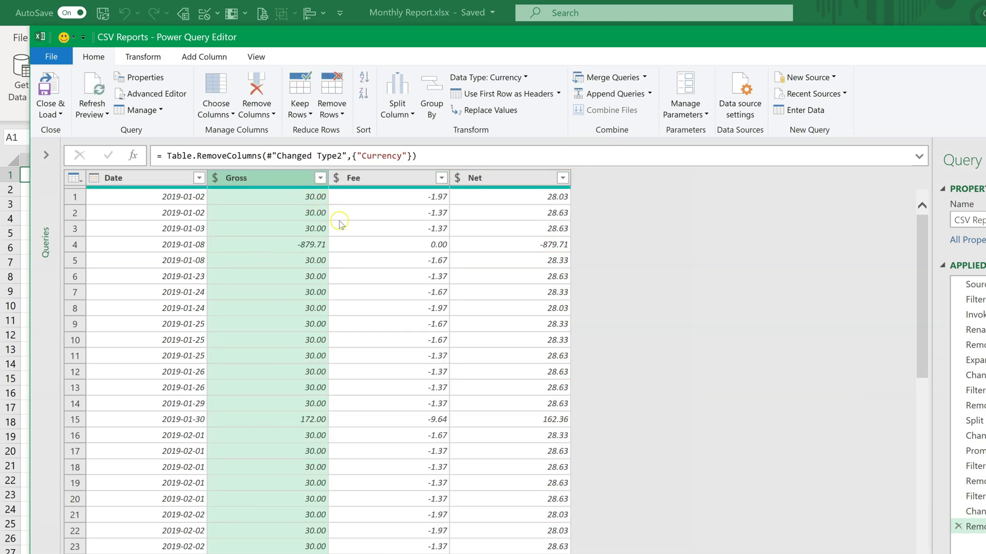
left_click(191, 182)
left_click(157, 180)
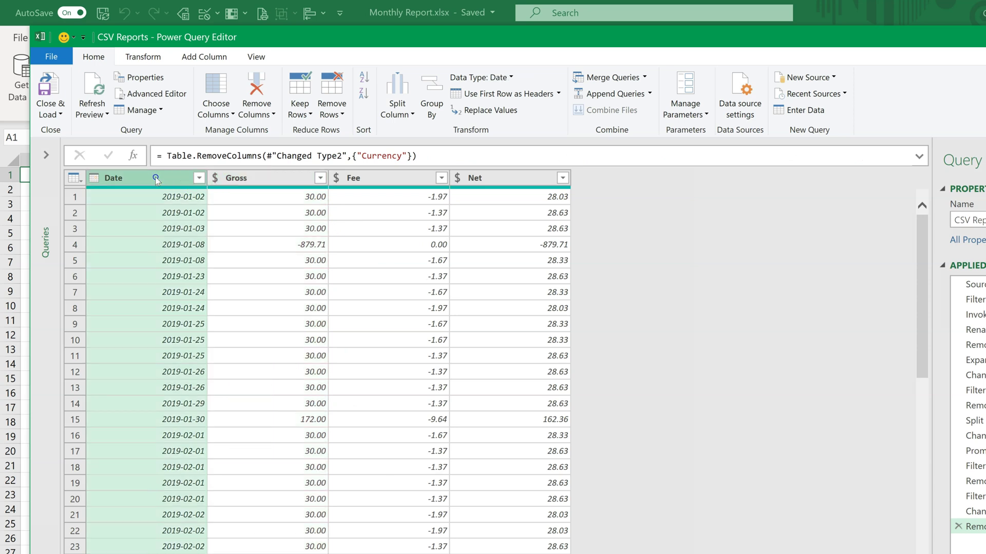
left_click(525, 178)
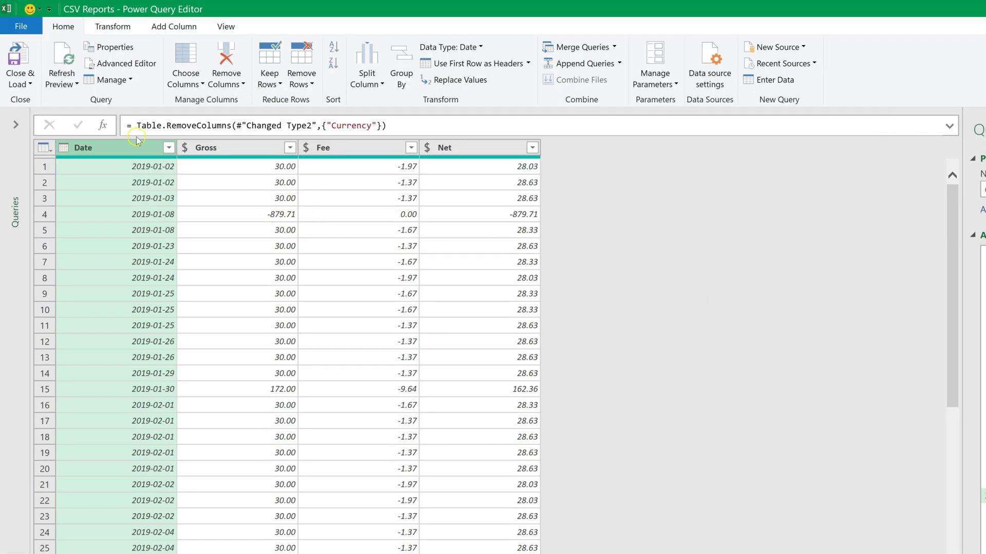
Close the query editor and load the CSV Reports query as a table on the existing worksheet, starting at cell B3
left_click(20, 84)
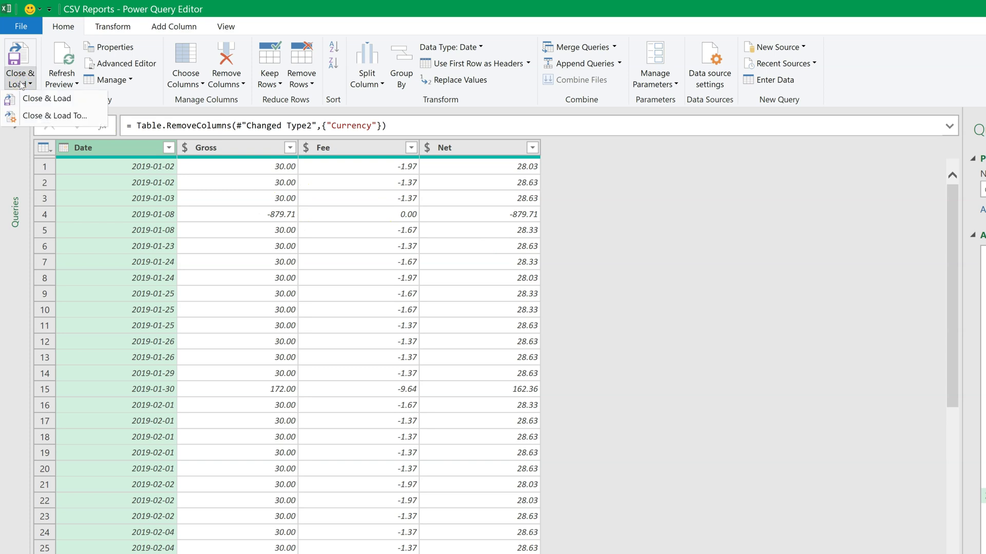
left_click(30, 116)
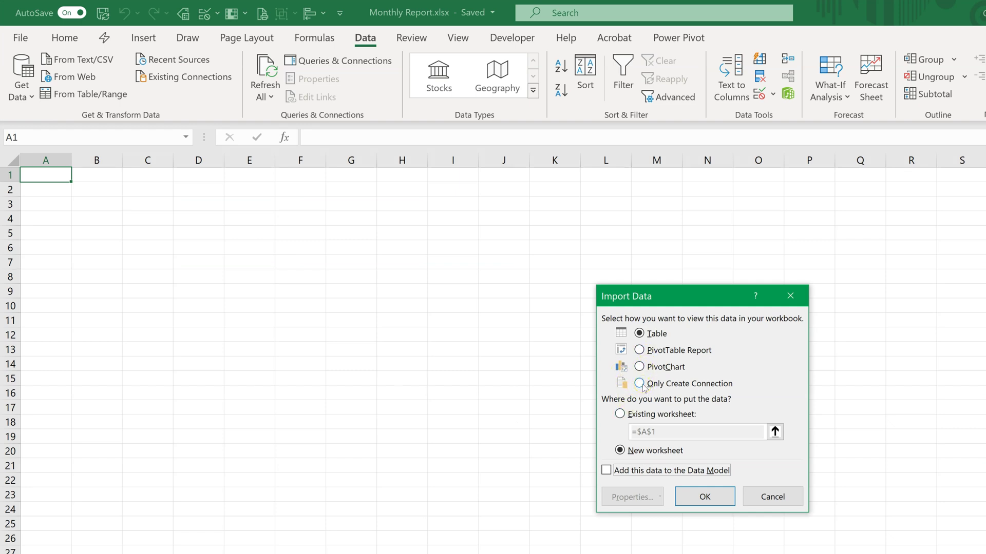
left_click(619, 415)
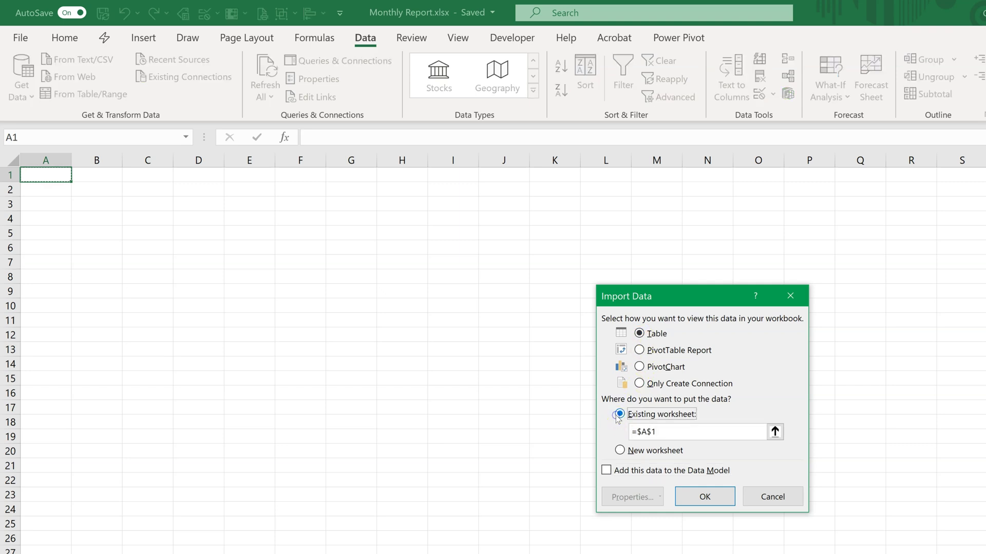
left_click(85, 204)
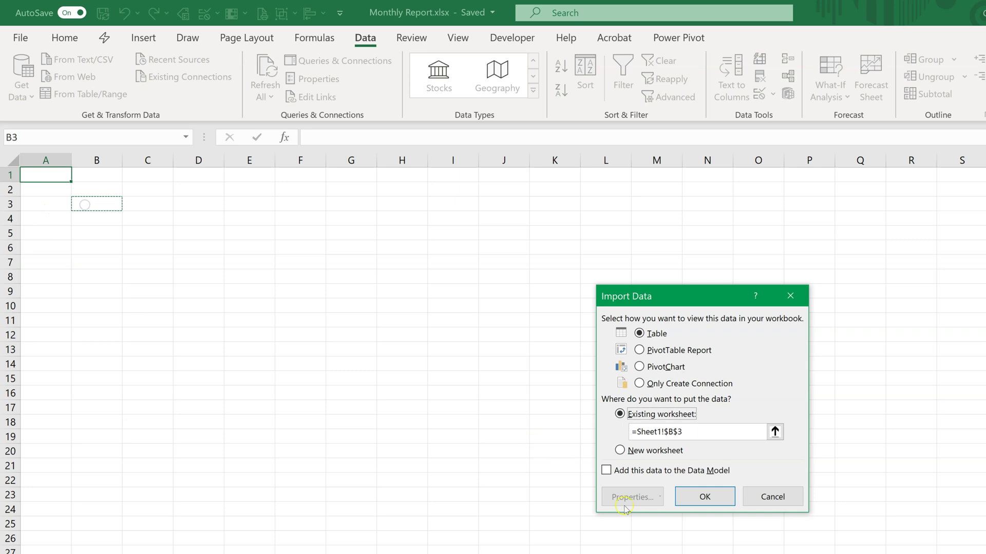
left_click(711, 499)
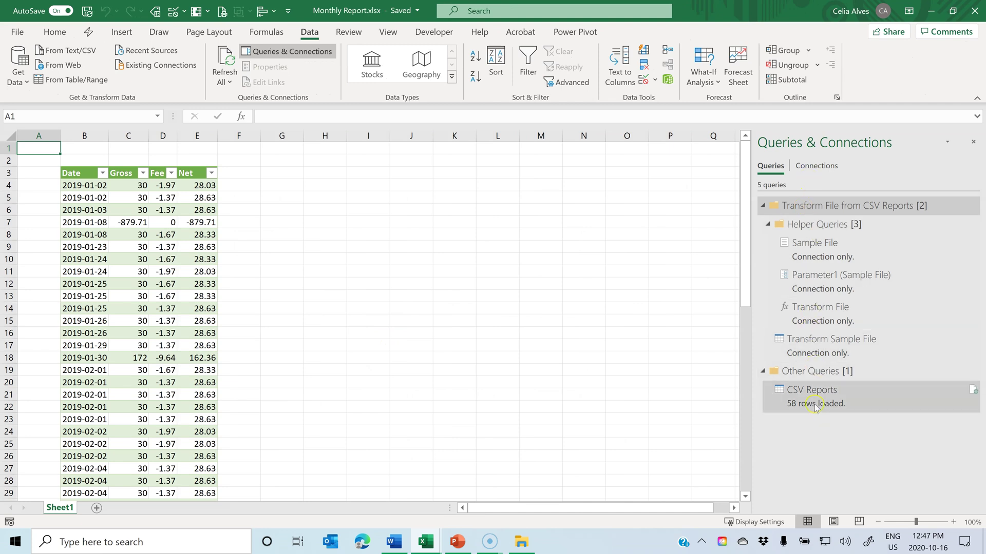
Review the workbook's queries and collapse the Transform File from CSV Reports group
mouse_move(798, 401)
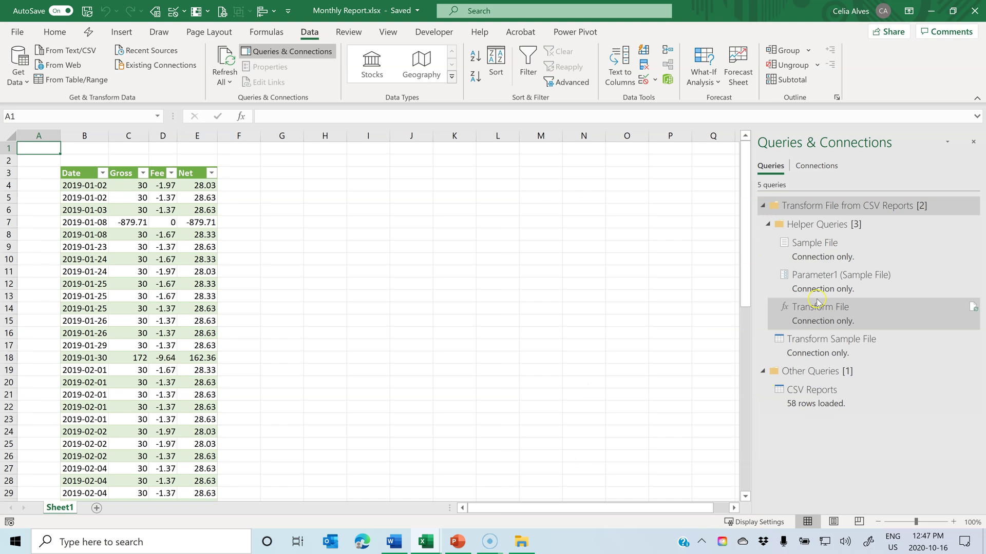
left_click(826, 345)
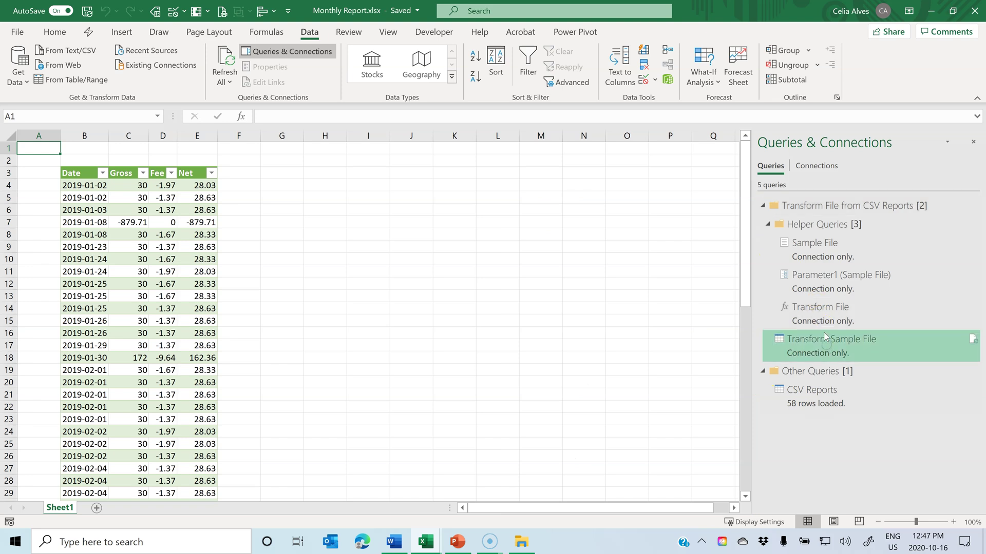
left_click(762, 207)
left_click(832, 205)
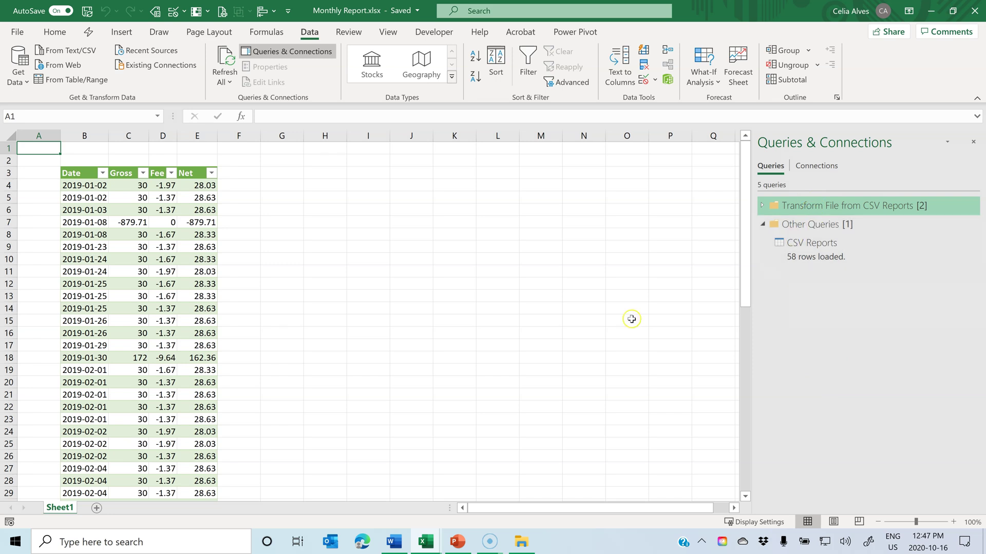
Check which months the Date filter of the loaded table offers, leaving the table unfiltered
left_click(103, 174)
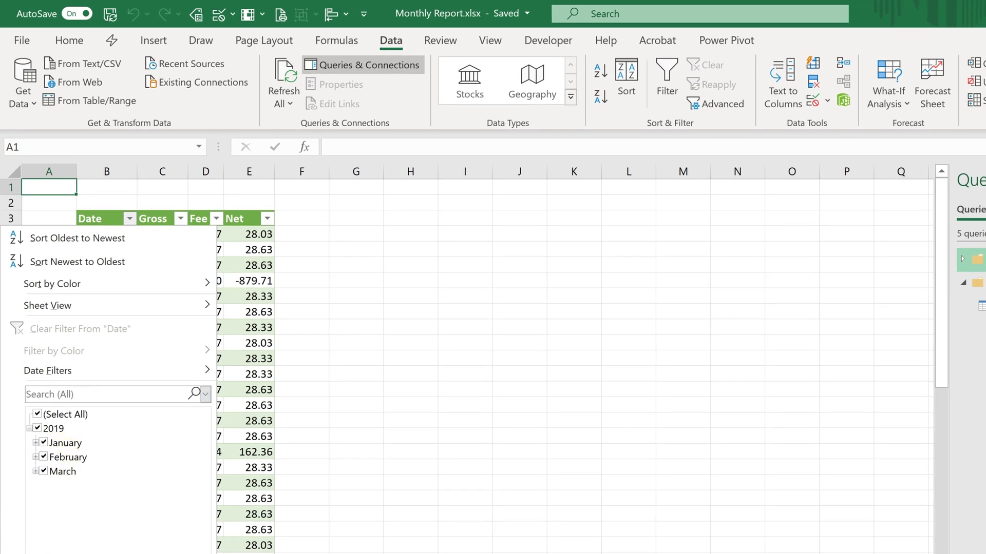
key("Return")
left_click(165, 337)
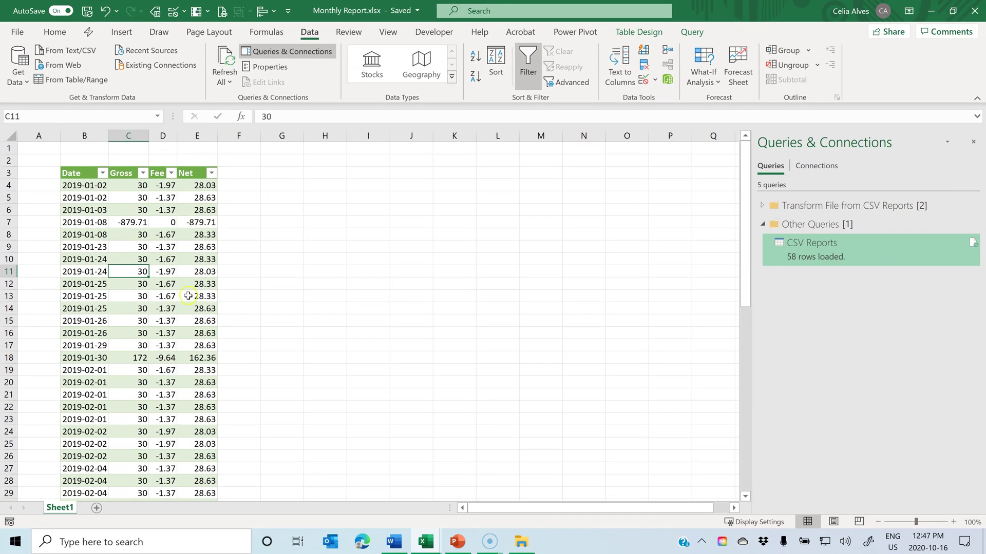
In File Explorer, copy MSR-201904.csv from the All Files folder into the CSV Reports folder
left_click(521, 542)
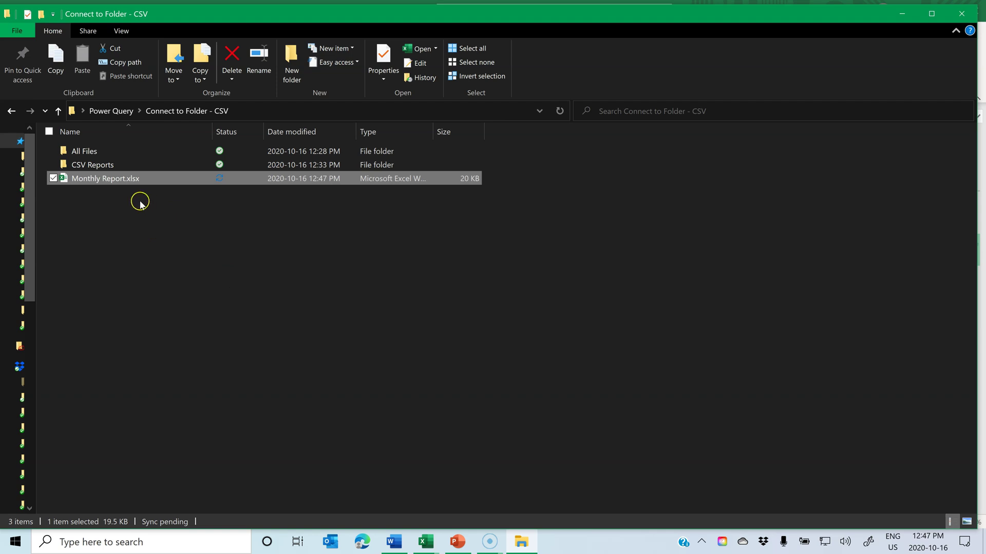
left_click(100, 164)
left_click(96, 152)
double_click(97, 152)
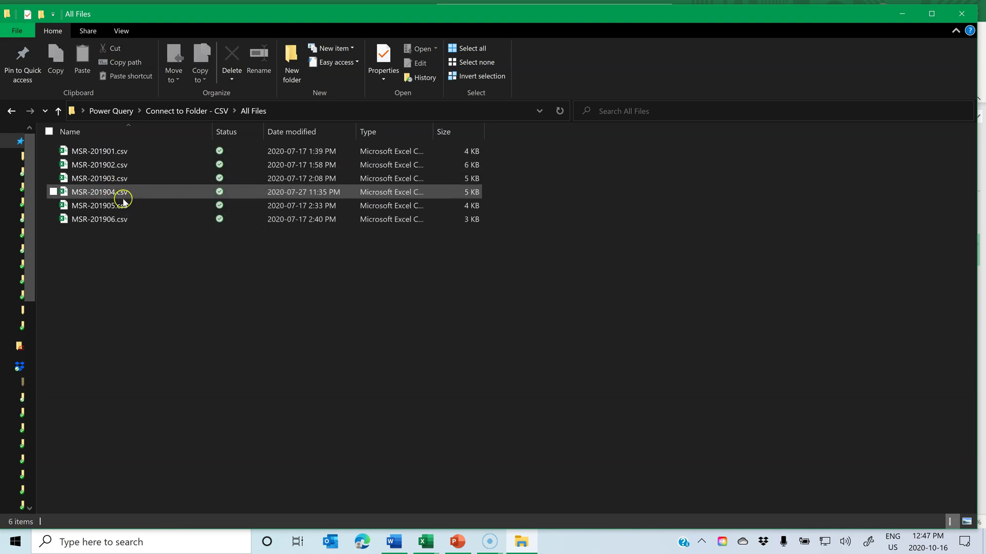
left_click(111, 194)
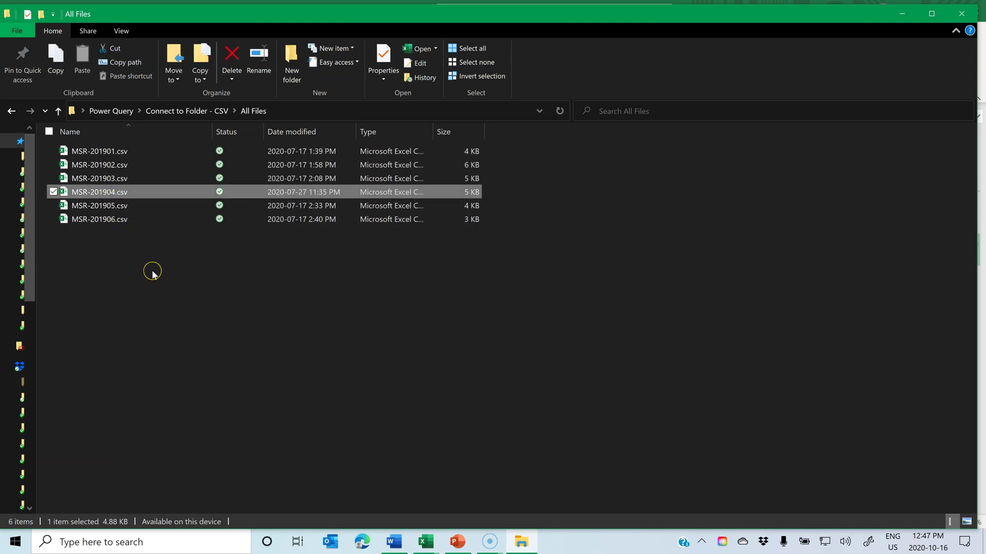
key("ctrl+c")
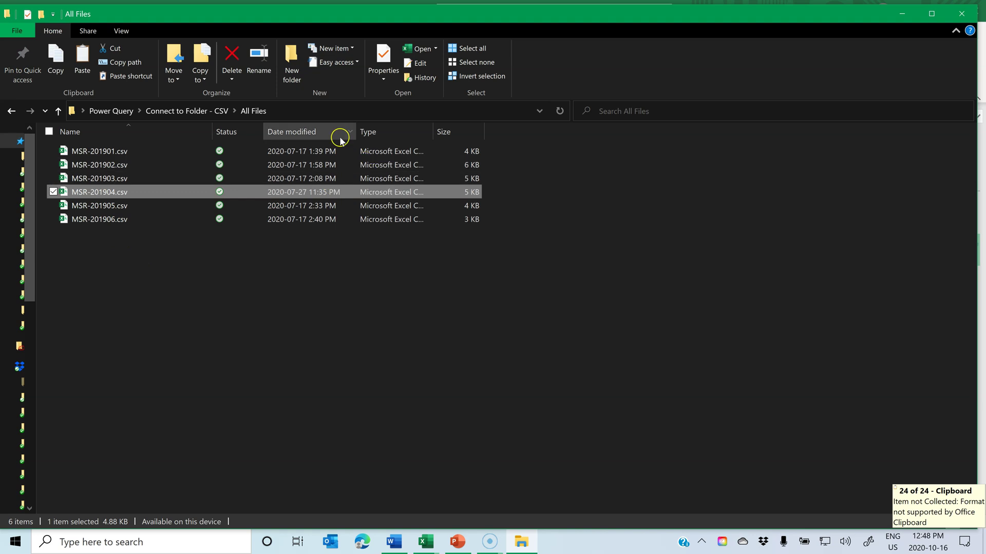
left_click(196, 112)
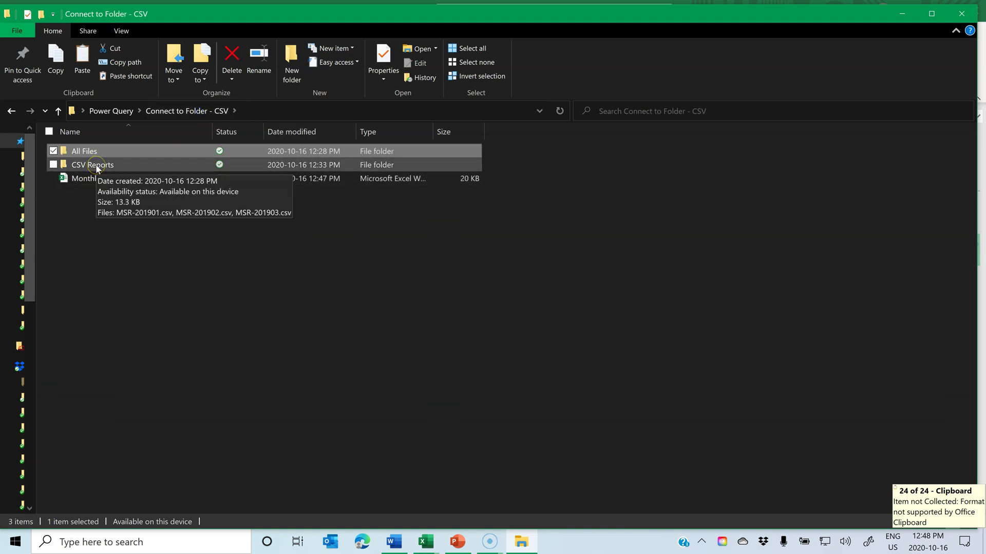
double_click(95, 164)
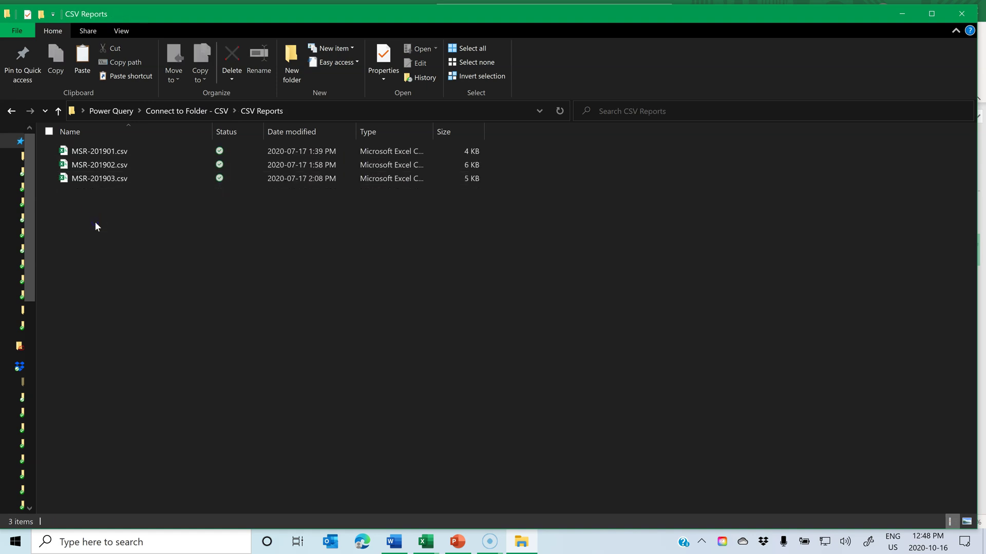
key("ctrl+v")
left_click(184, 199)
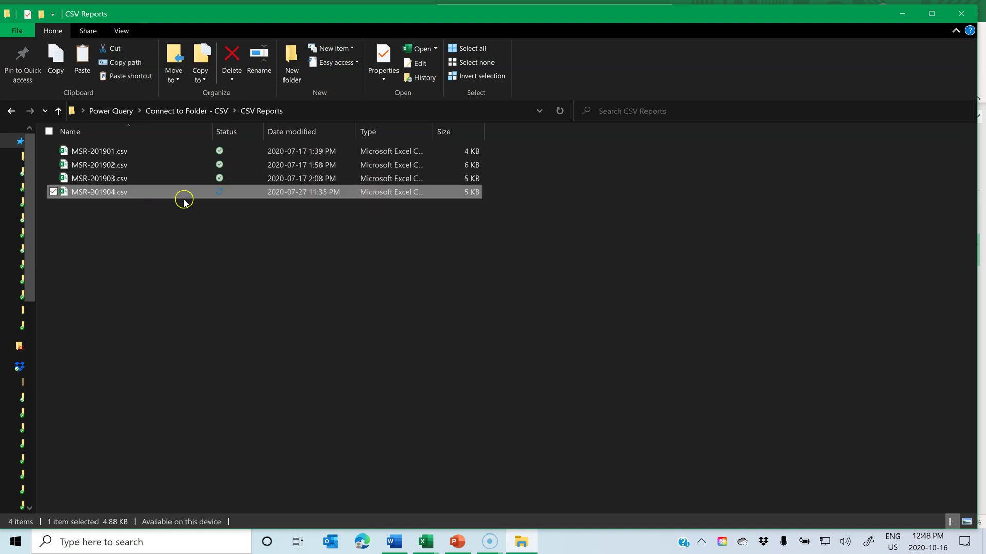
Switch back to the Monthly Report workbook, refresh all its data and check the months offered by the Date filter
left_click(902, 13)
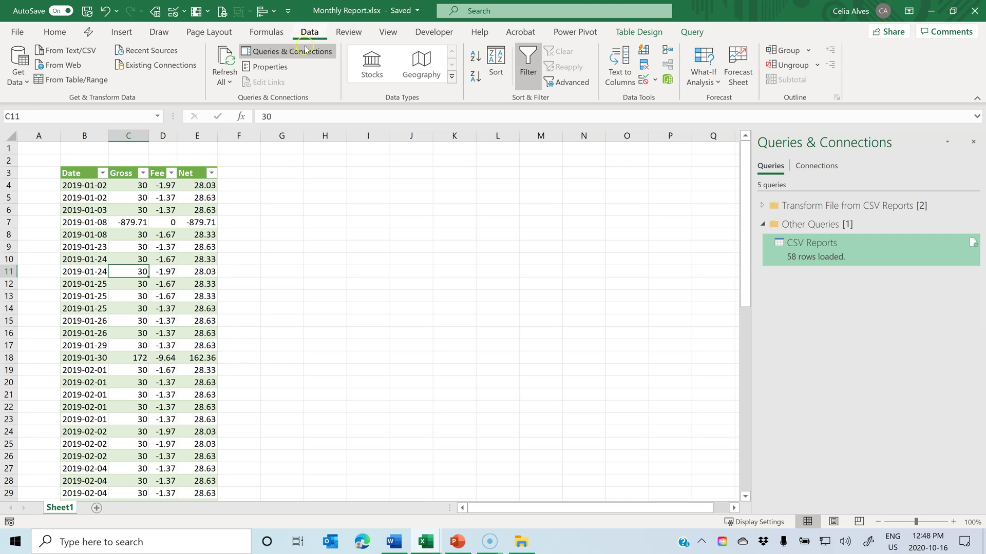
left_click(229, 62)
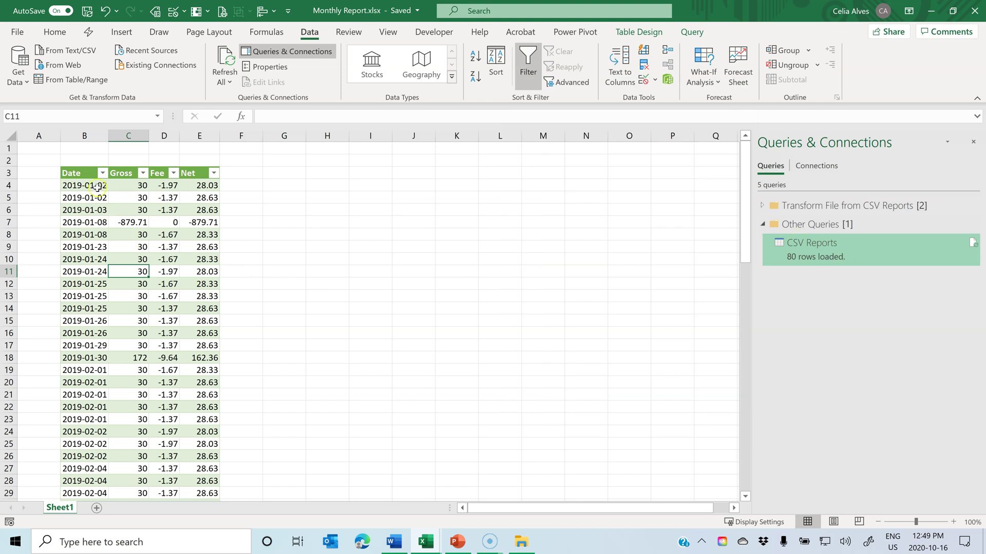
left_click(102, 173)
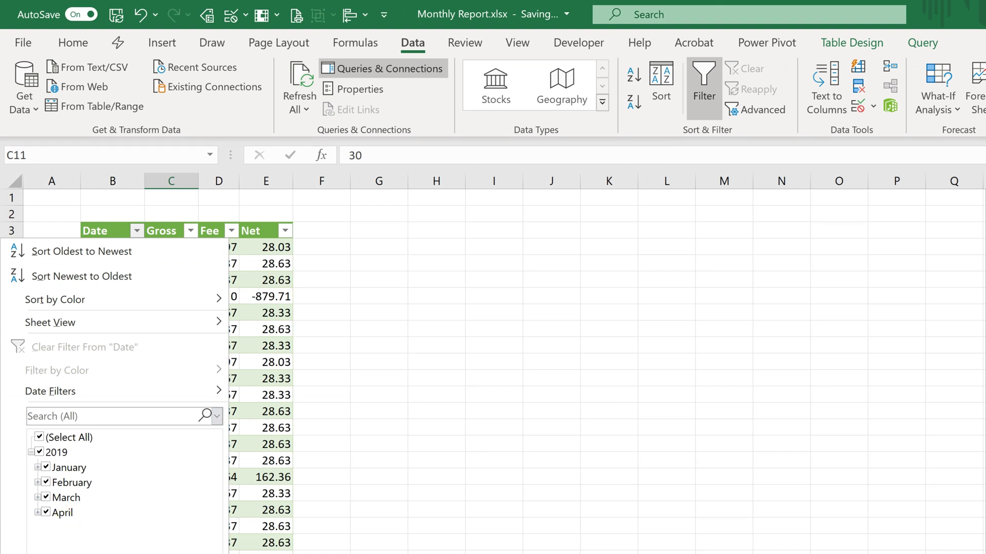
key("Escape")
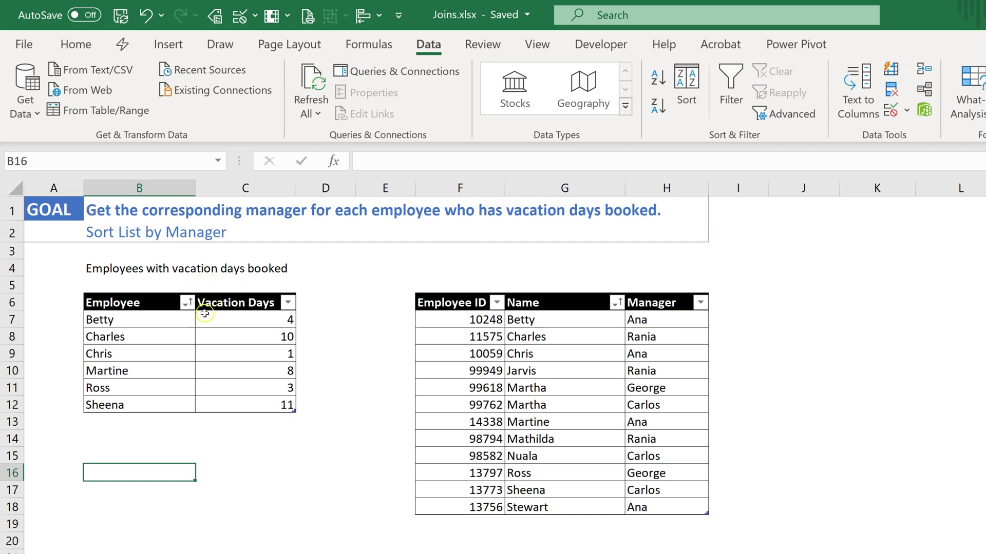
Examine the vacation days table and the employee-manager table in Joins.xlsx, comparing their employee, ID and manager columns
left_click_drag(164, 322, 157, 403)
left_click(564, 333)
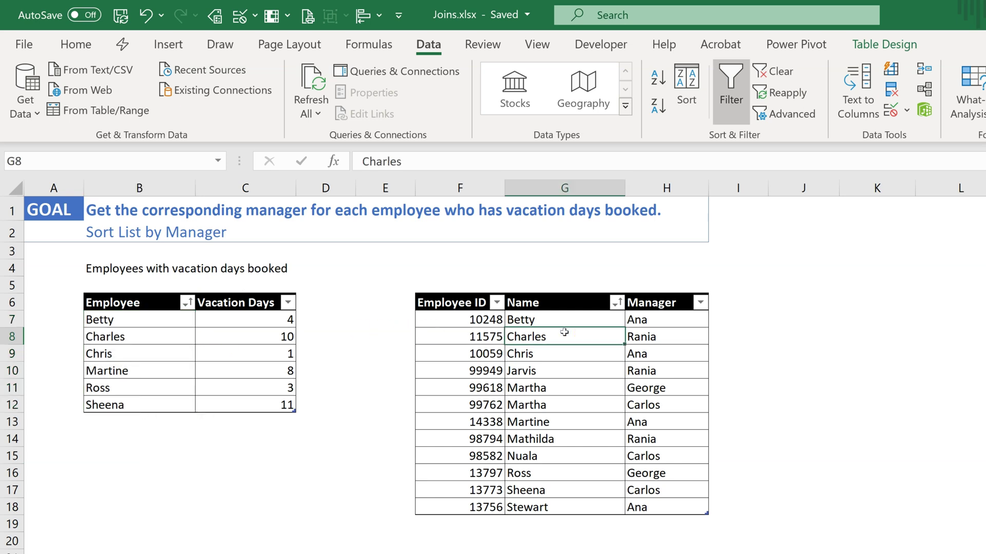
left_click(543, 336)
left_click_drag(130, 315, 243, 399)
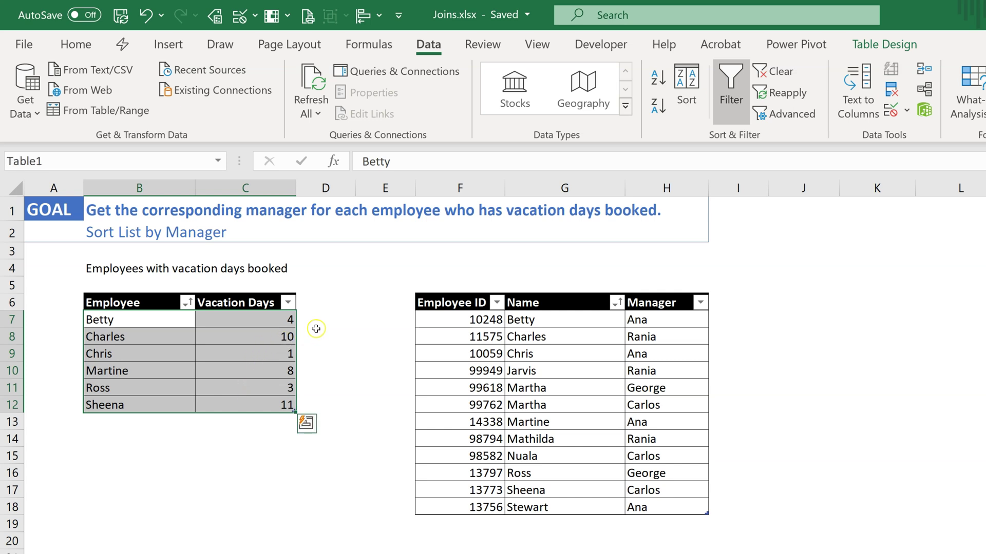
left_click(451, 320)
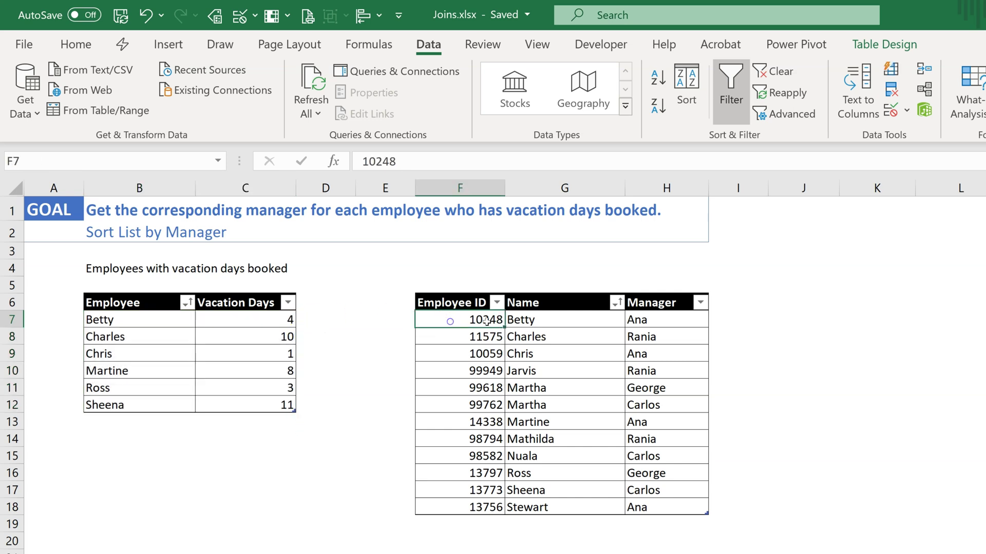
left_click(641, 321)
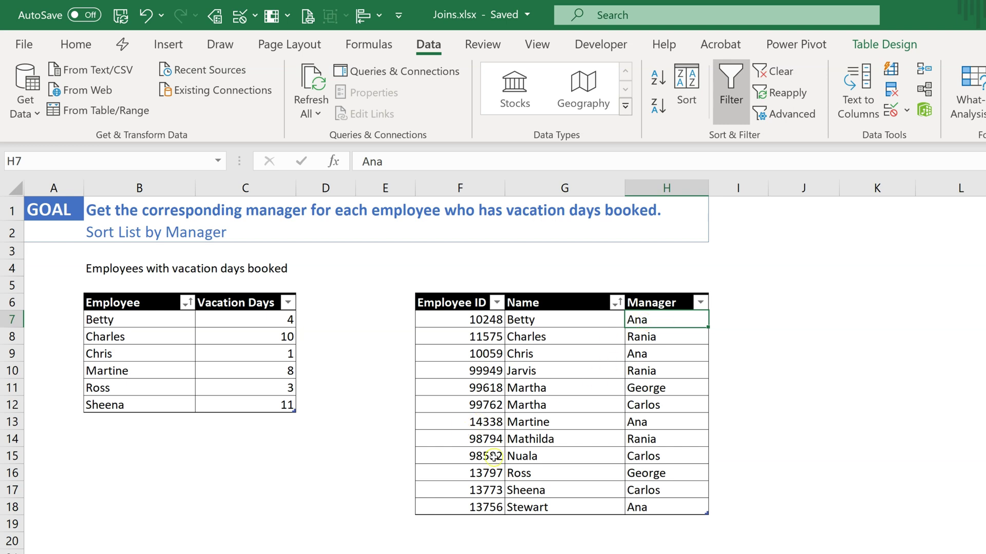
Import the Employee and Vacation Days table into Power Query and review the data types of both columns
left_click(219, 334)
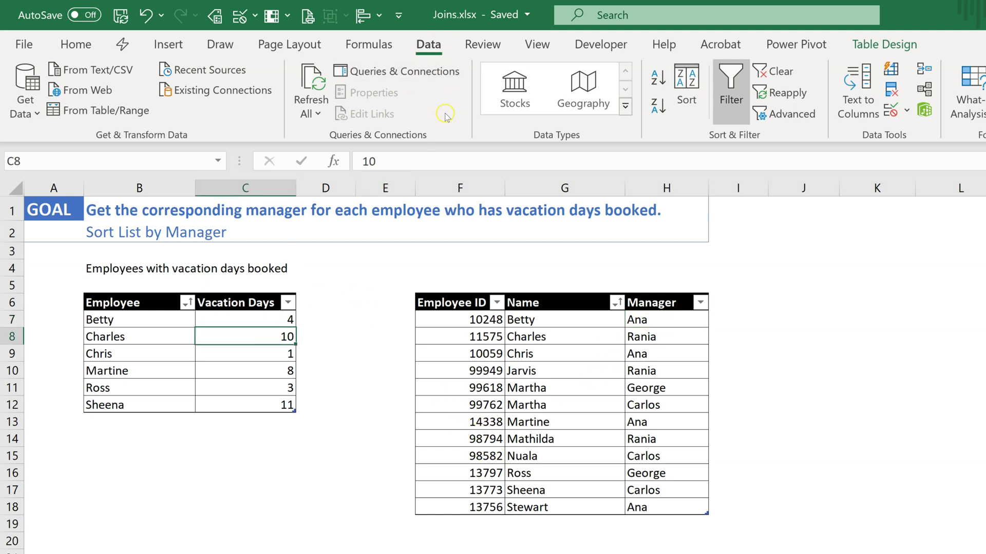
left_click(103, 110)
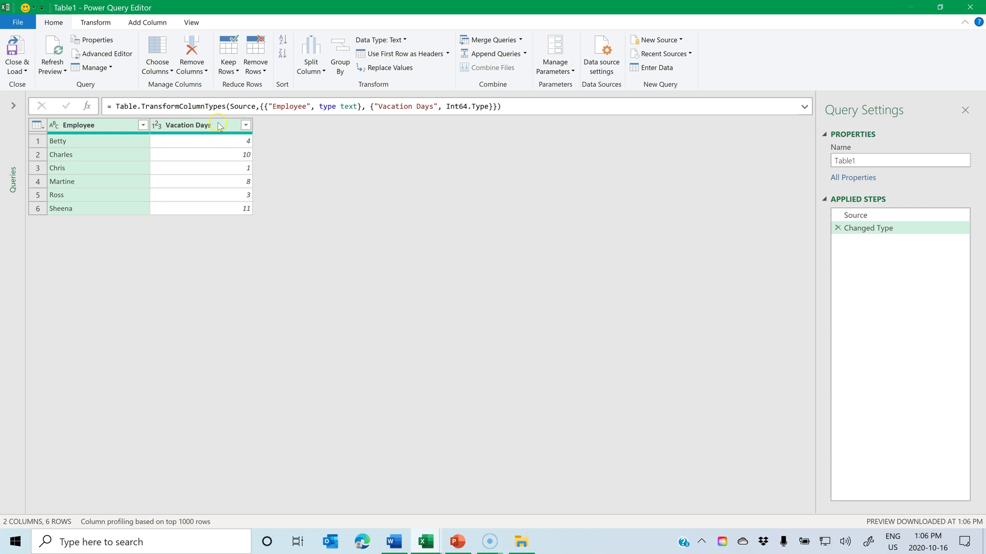
left_click(197, 126)
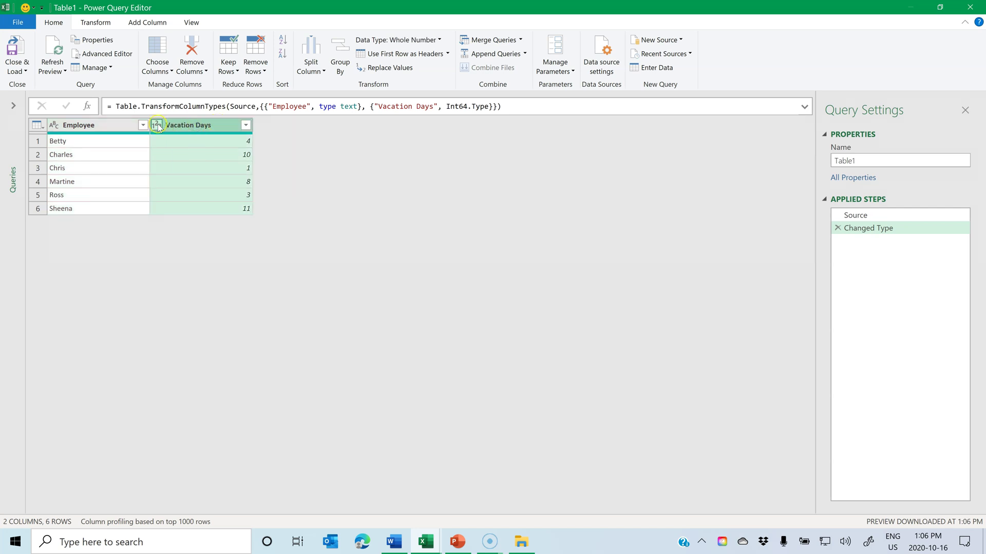
left_click(182, 126)
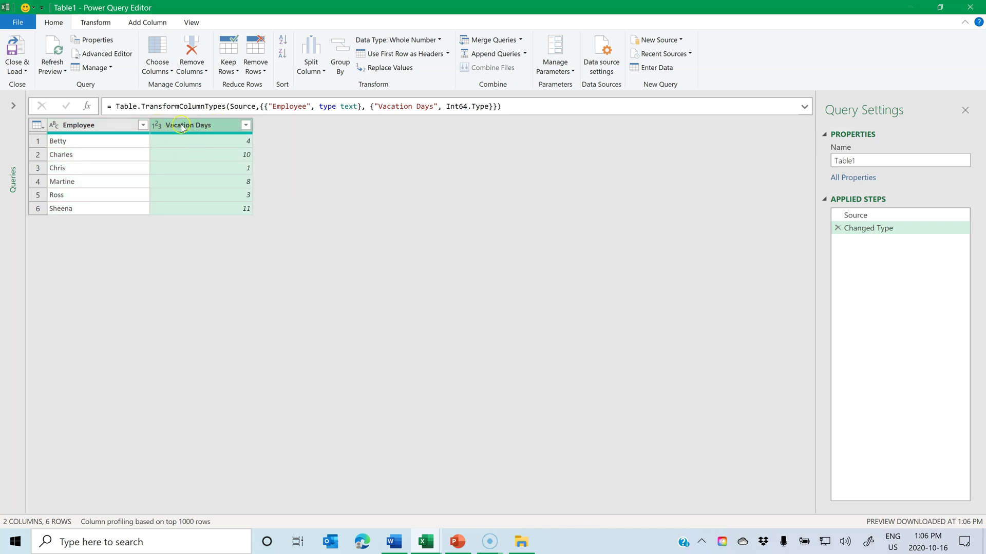
left_click(88, 129)
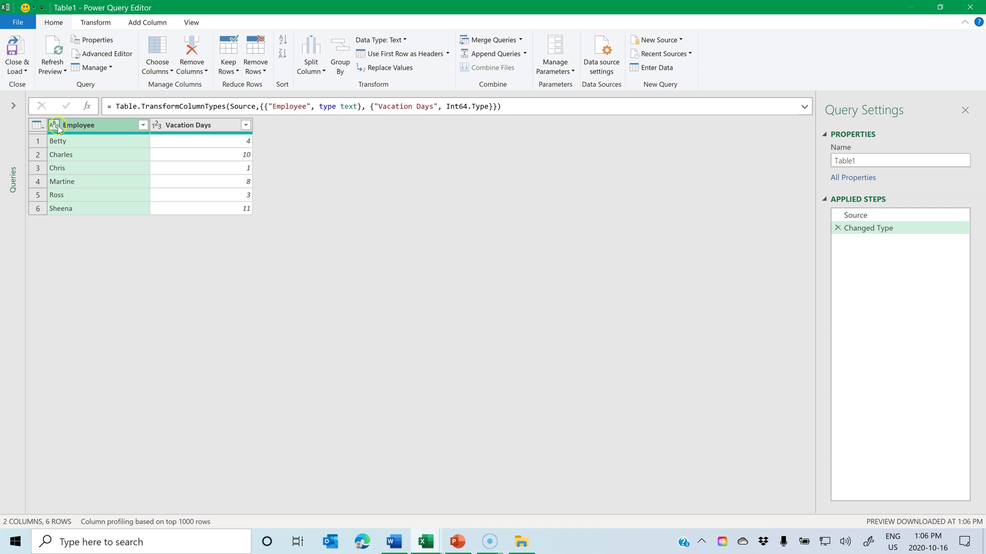
Close the query editor and load the vacation days query as a connection only
left_click(26, 72)
left_click(39, 95)
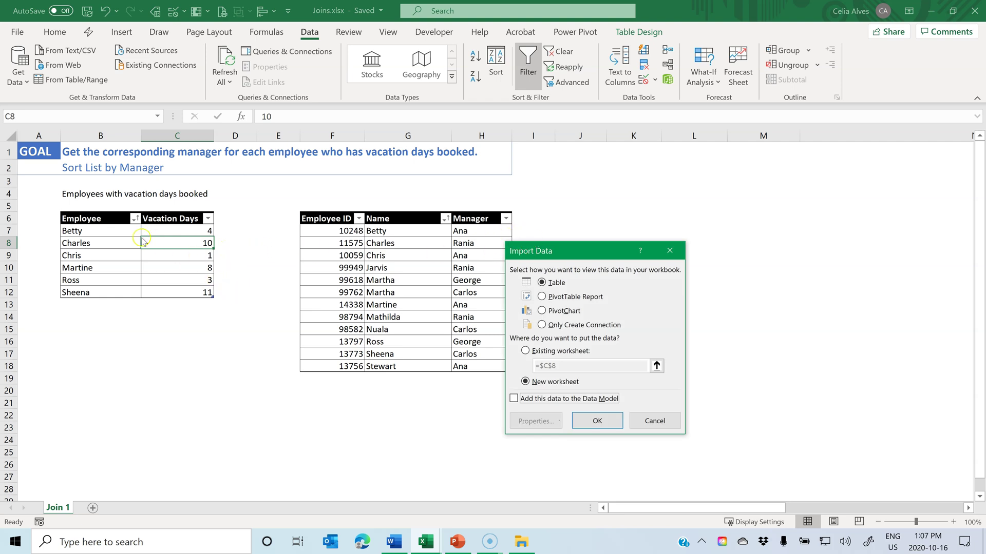
left_click(543, 326)
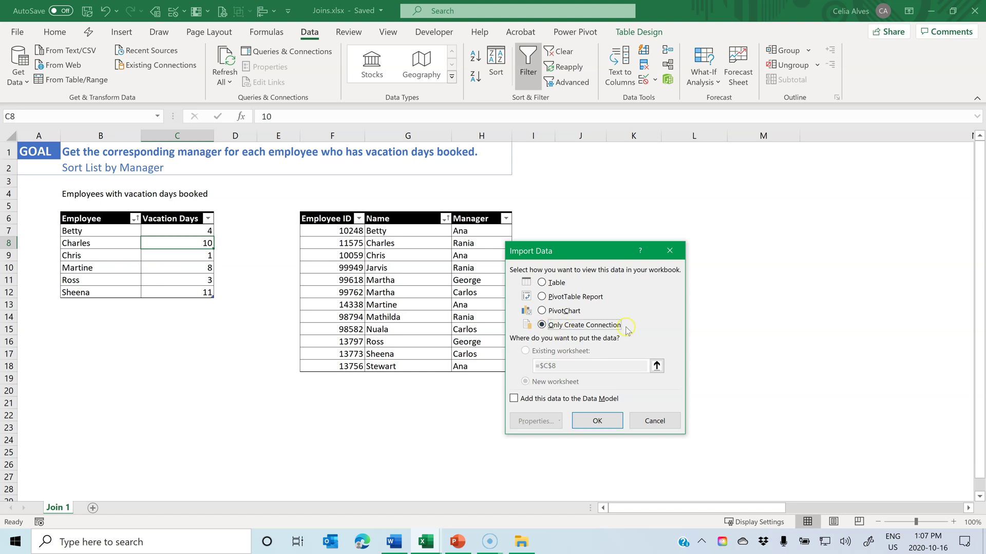
left_click(596, 422)
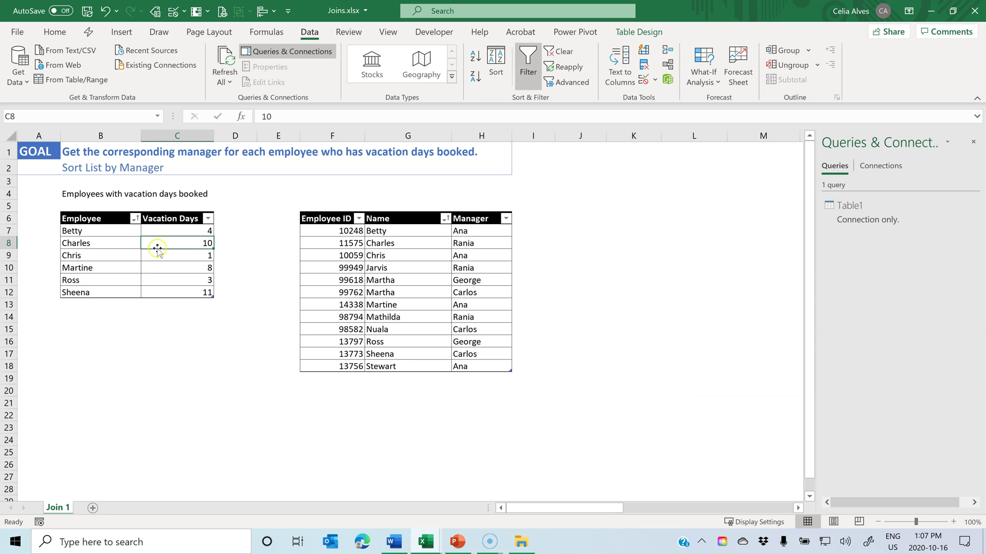
Check the vacation days table's name and rename the Table1 query to VacationDays
left_click(848, 211)
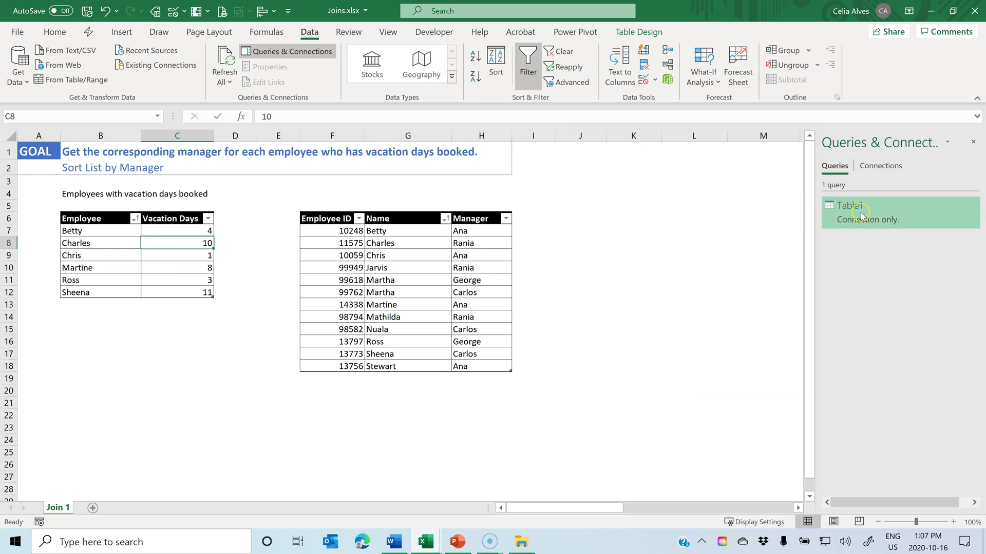
left_click(166, 244)
left_click(639, 32)
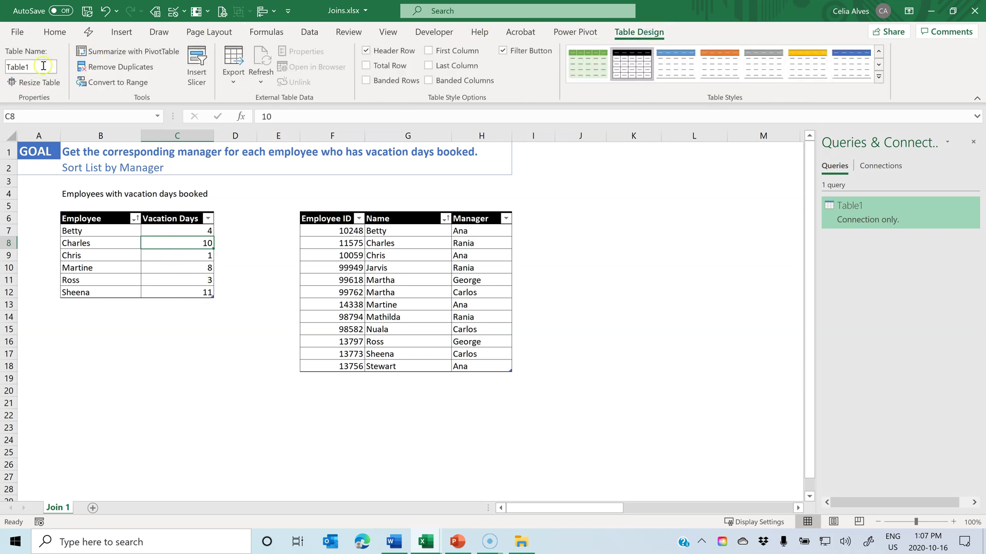
right_click(862, 214)
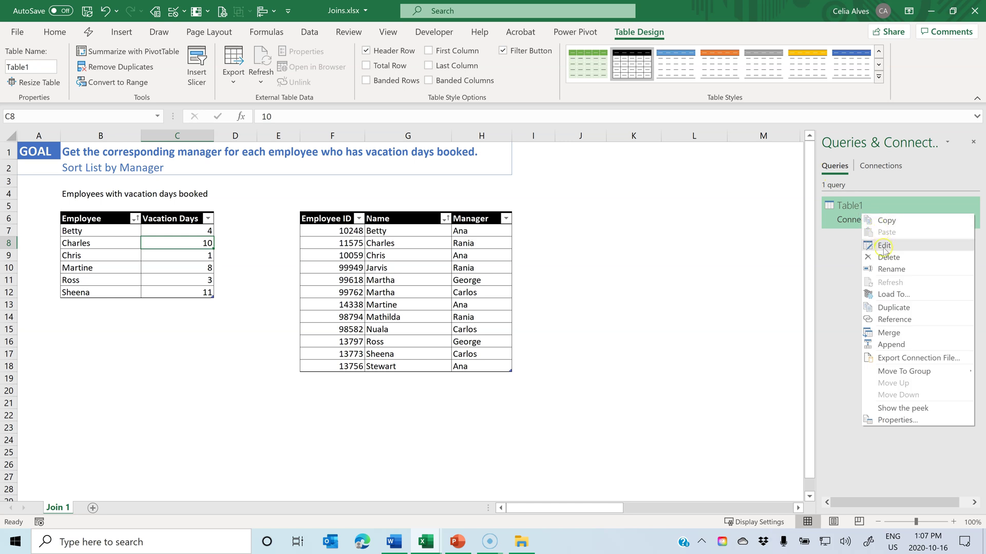
left_click(887, 262)
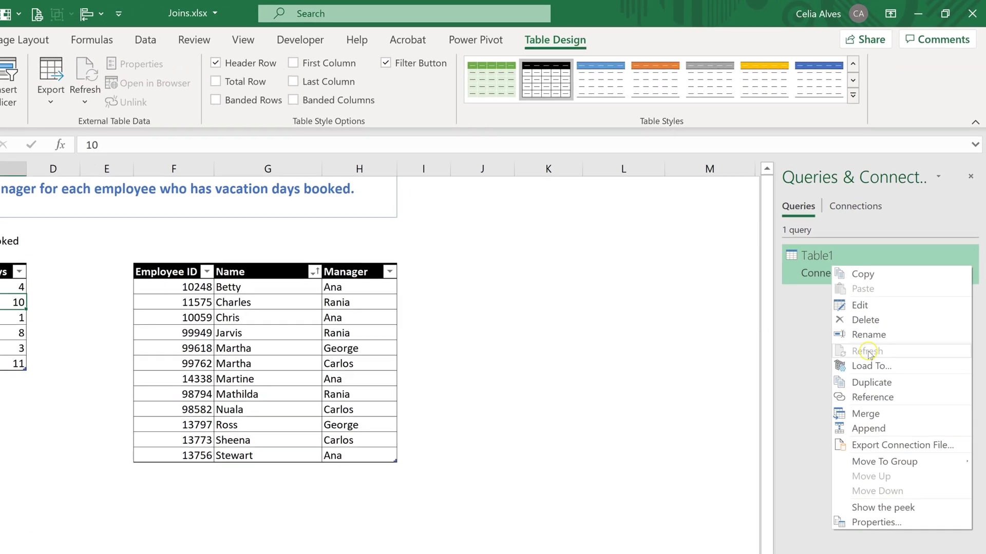
left_click(863, 337)
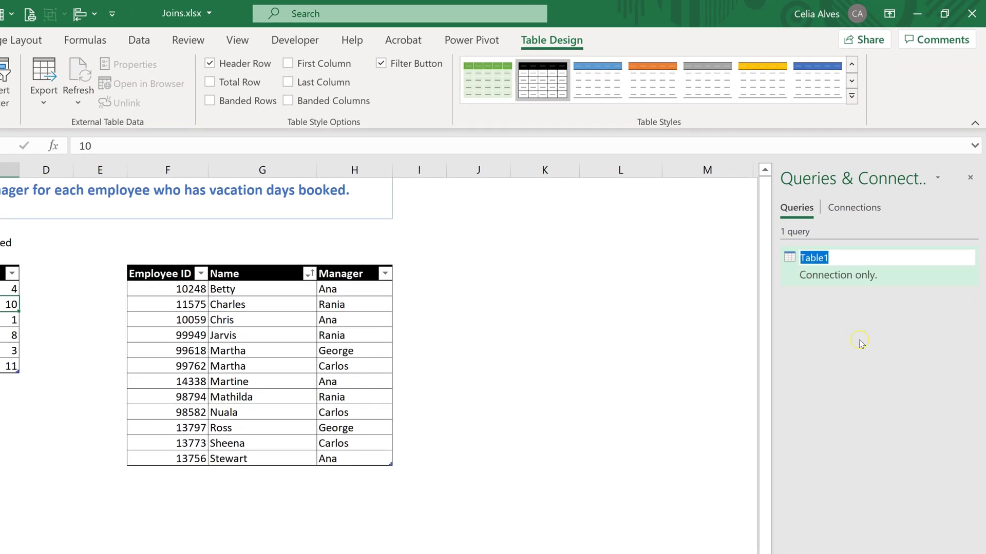
type("VacationDays")
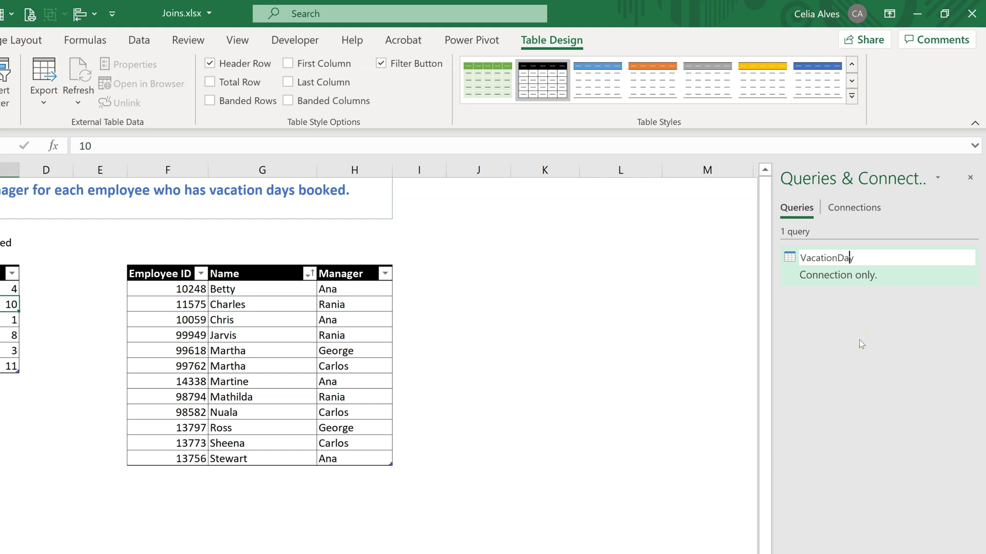
key("Return")
Rename the Excel table with the Employee ID, Name and Manager columns to Employees
left_click(266, 337)
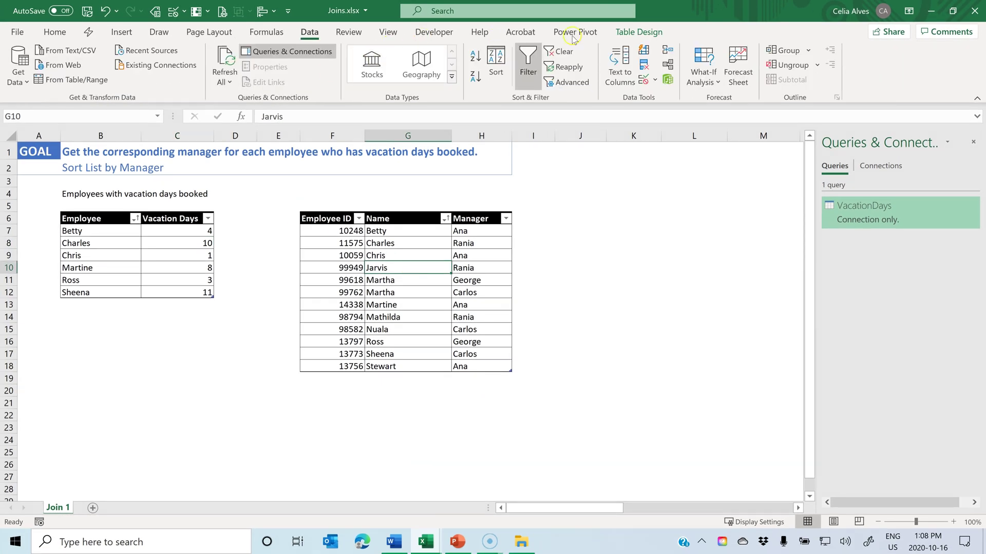
left_click(651, 32)
left_click(33, 67)
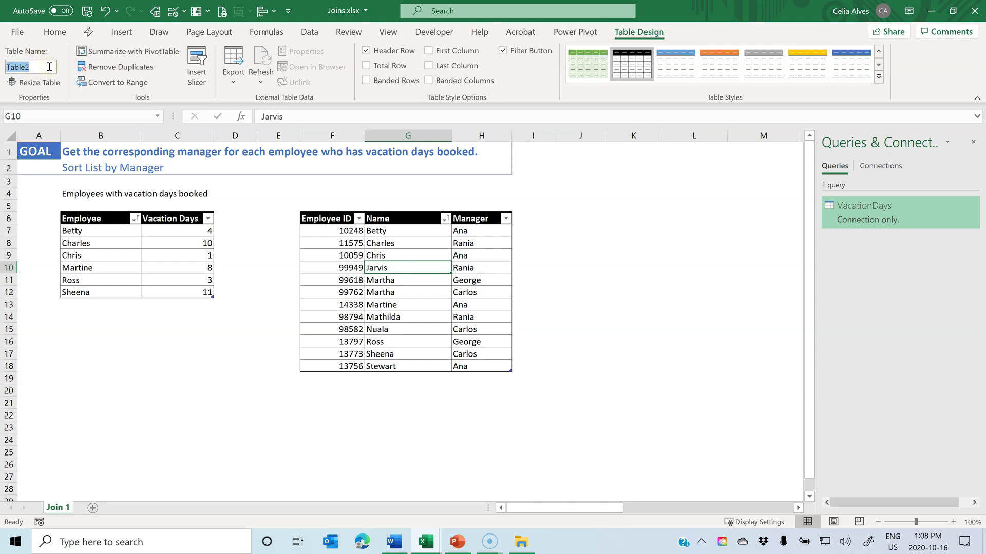
type("Employees")
Import the Employees table into Power Query and change Employee ID to the Text type, replacing the current conversion
left_click(310, 32)
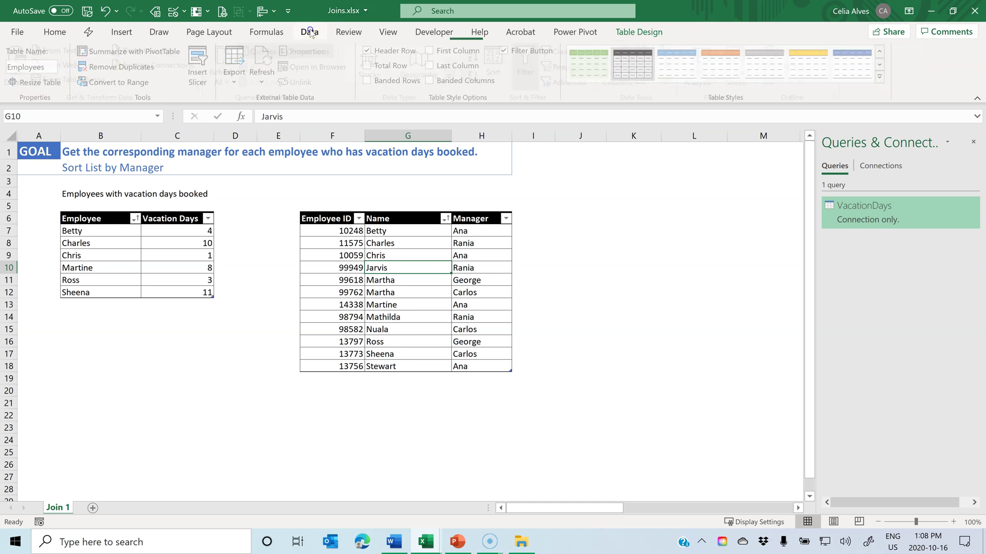
left_click(80, 81)
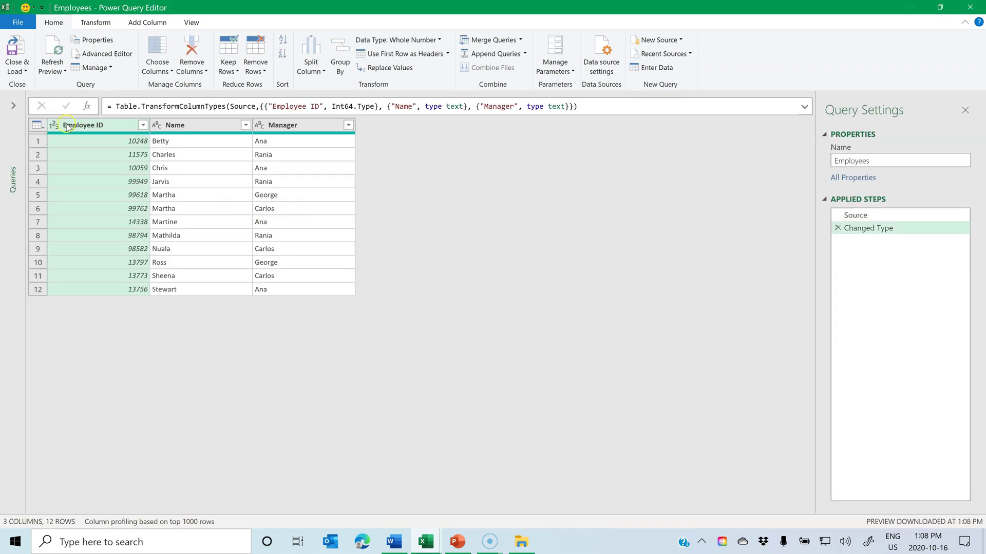
left_click(55, 125)
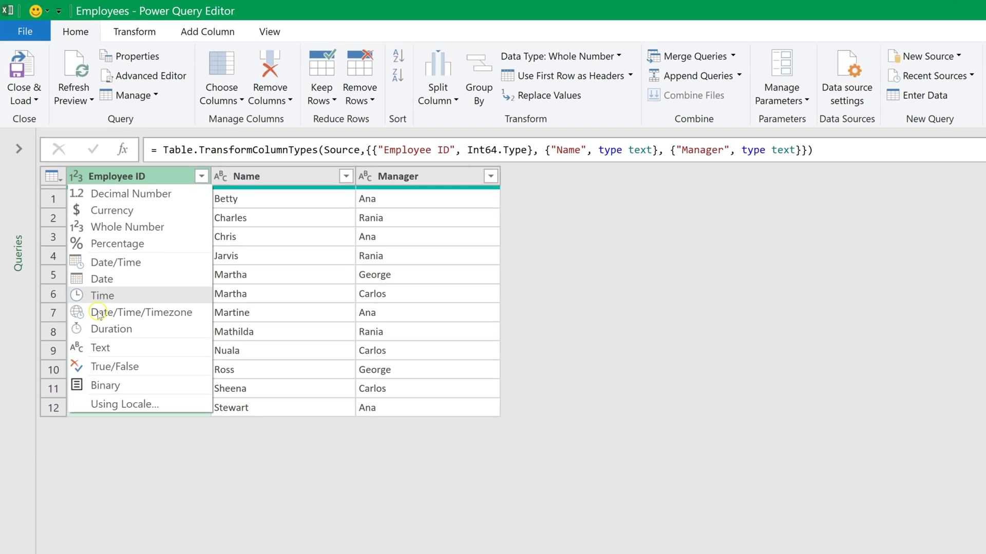
left_click(80, 272)
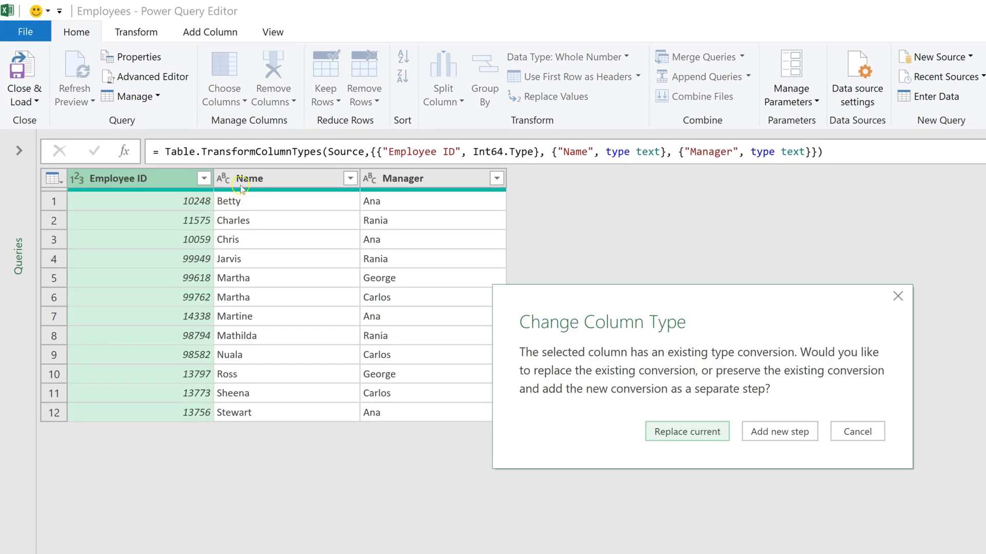
left_click(676, 431)
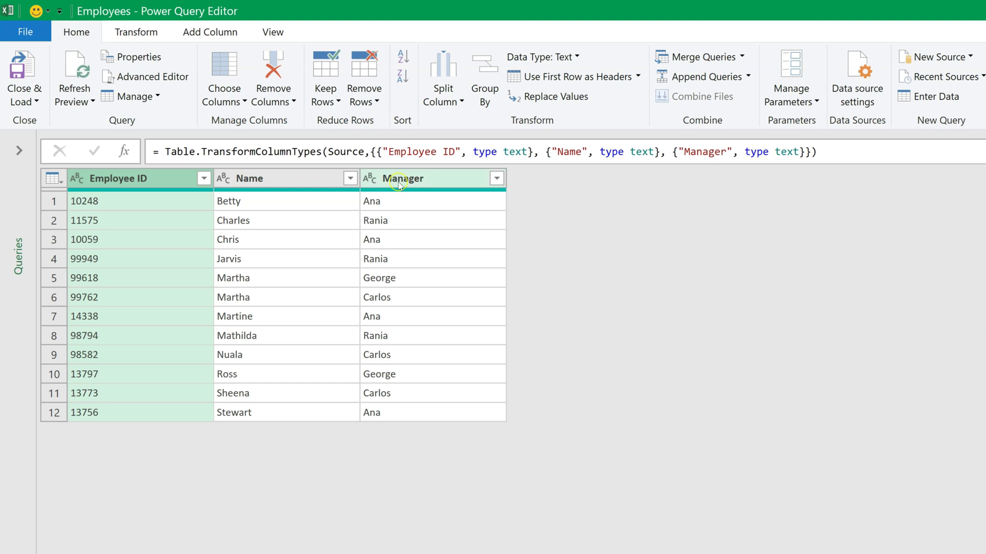
Close the query editor and load the Employees query as a connection only
left_click(25, 105)
left_click(54, 143)
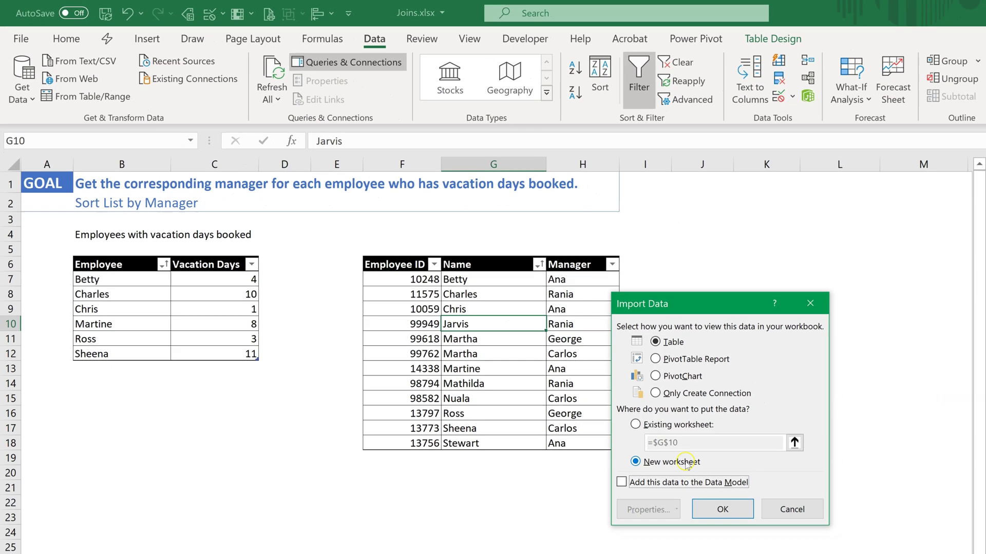
left_click(665, 393)
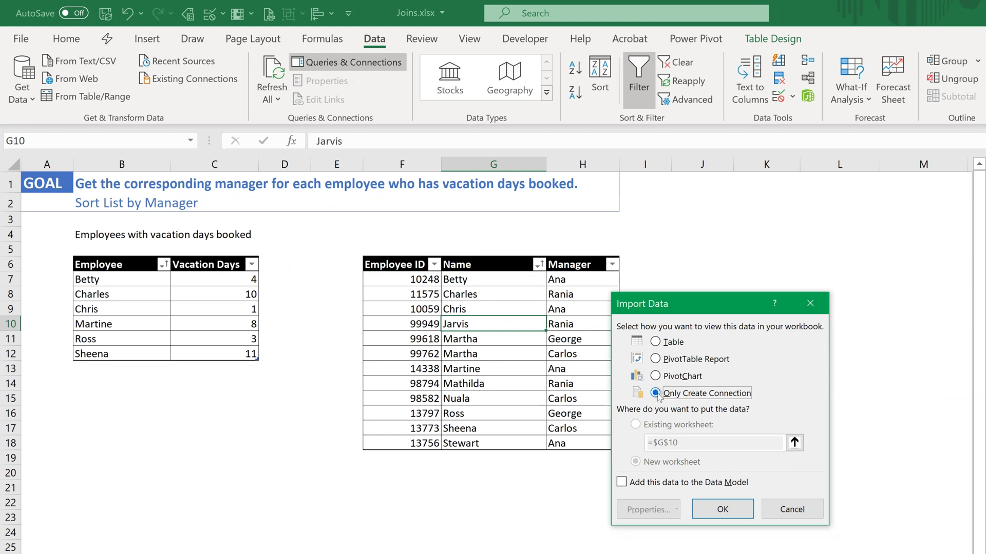
left_click(717, 513)
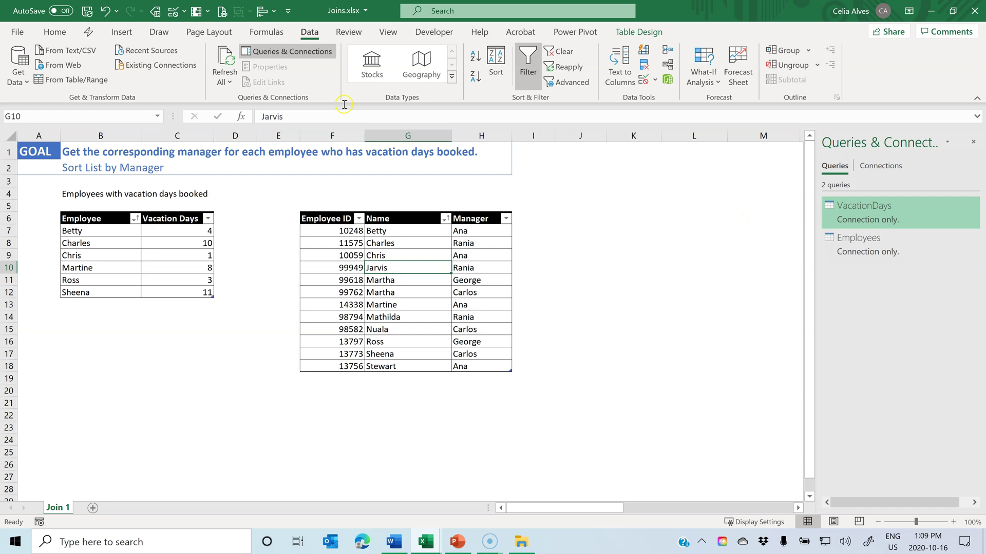
Start a merge query with VacationDays as the first table and Employees as the second
left_click(18, 77)
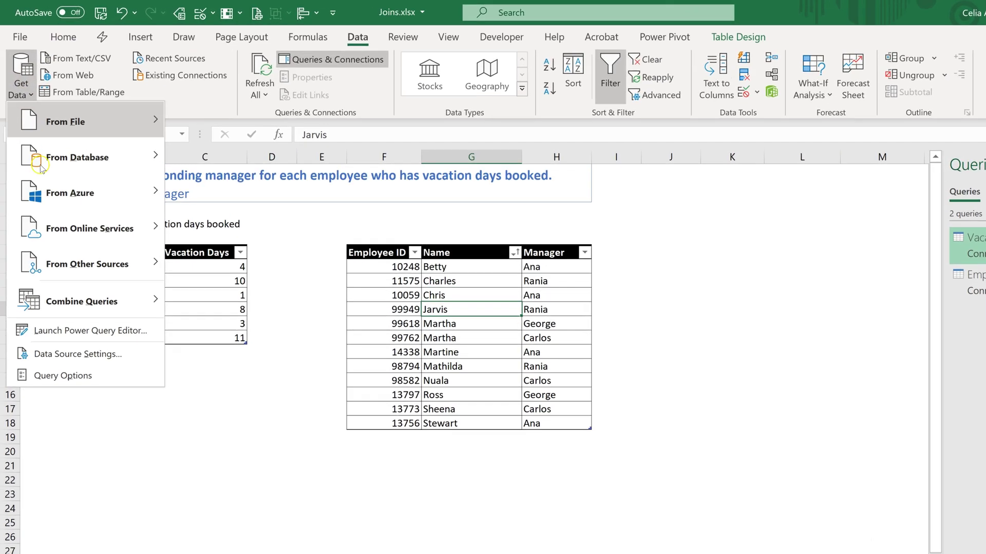
mouse_move(68, 261)
left_click(277, 372)
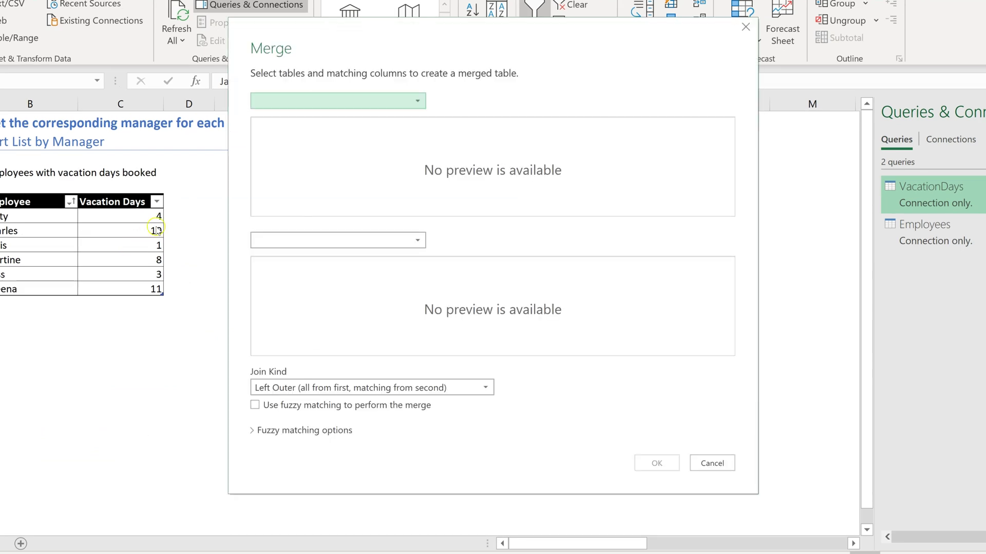
left_click(416, 103)
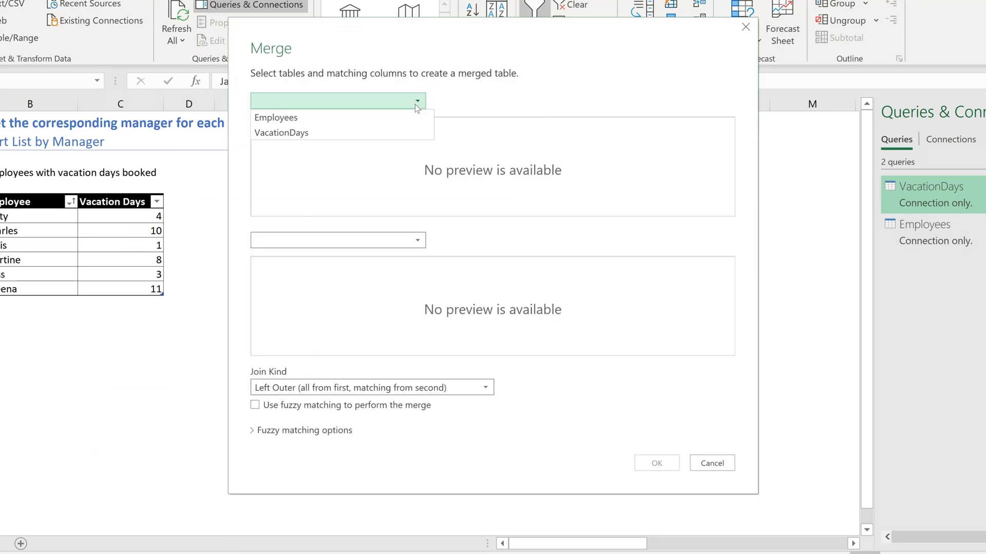
left_click(327, 134)
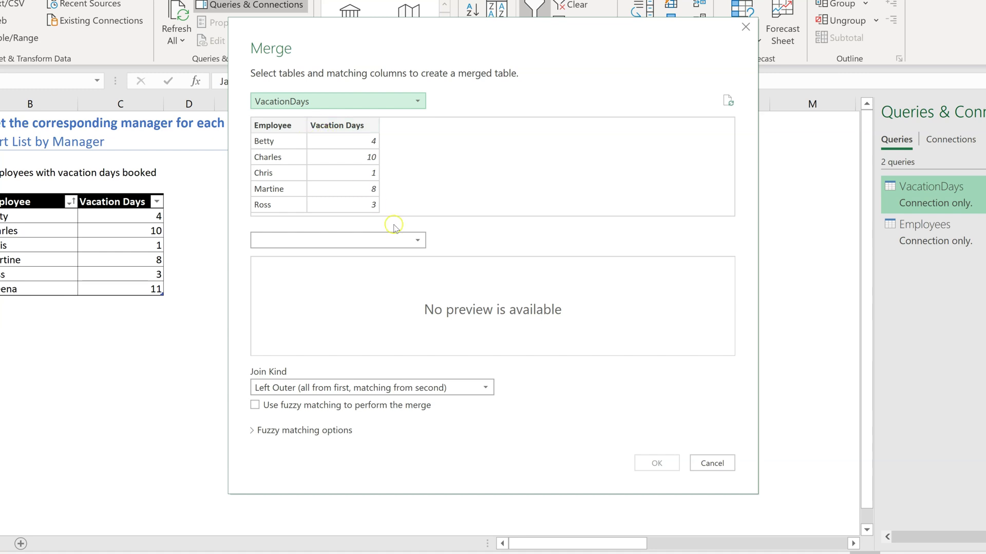
left_click(417, 241)
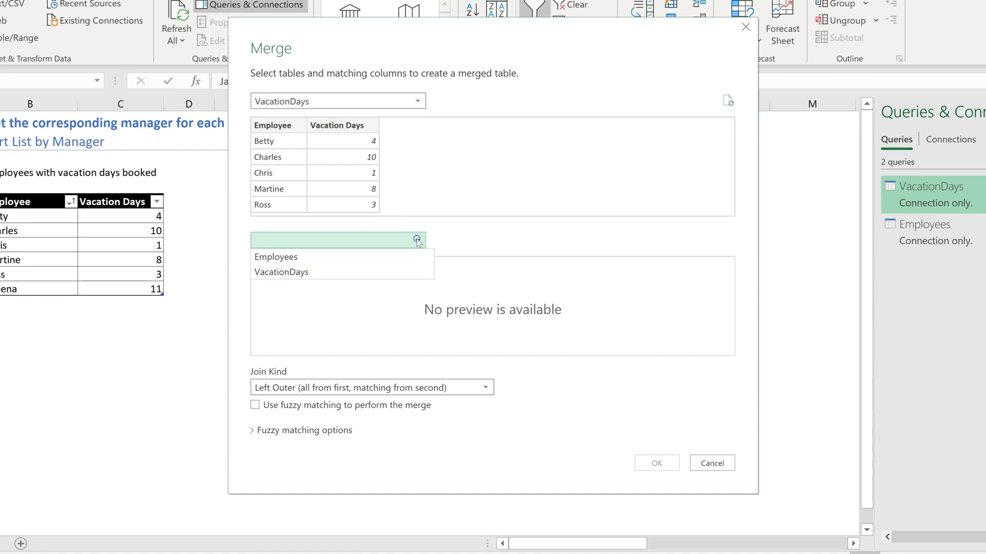
left_click(396, 263)
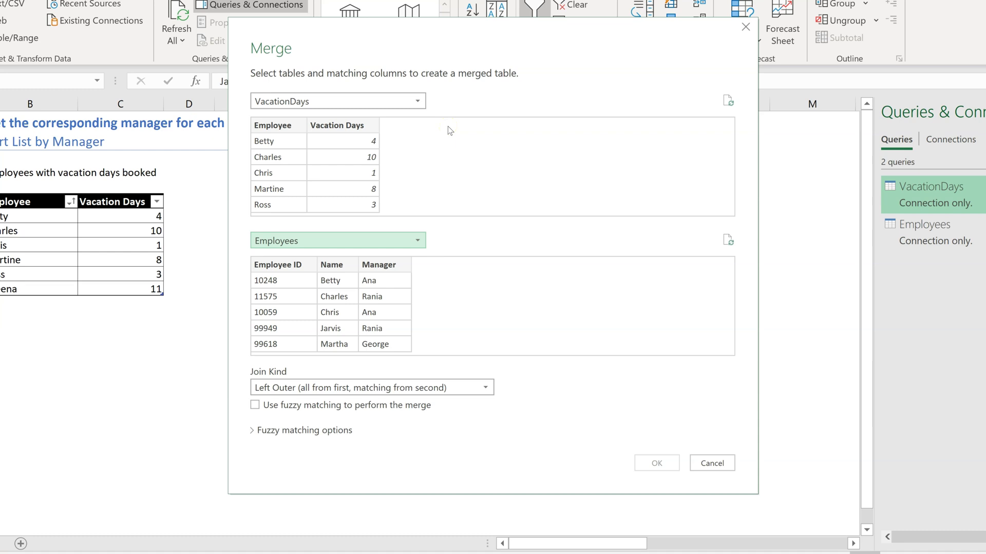
Match the Employee column to the Name column and create the merge with a Left Outer join
left_click(280, 126)
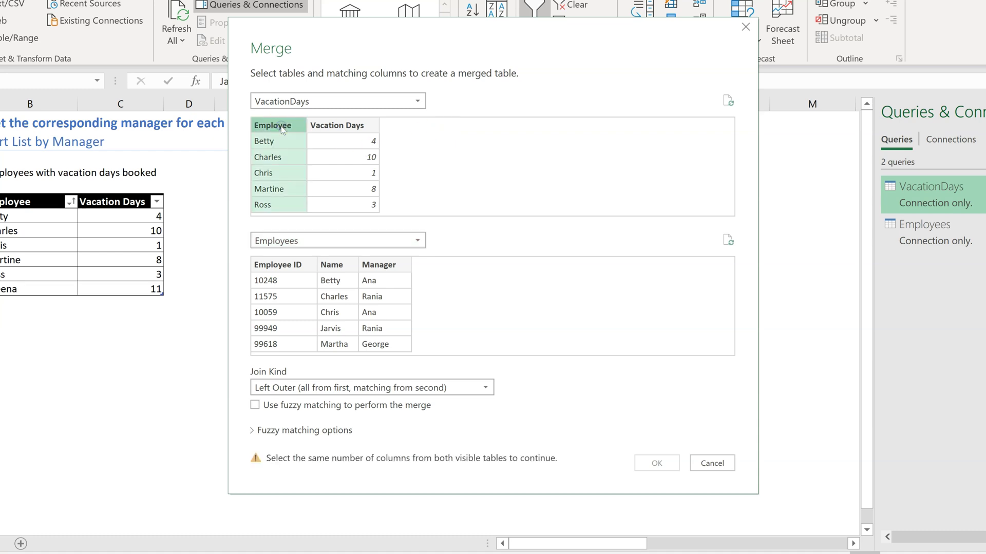
left_click(342, 272)
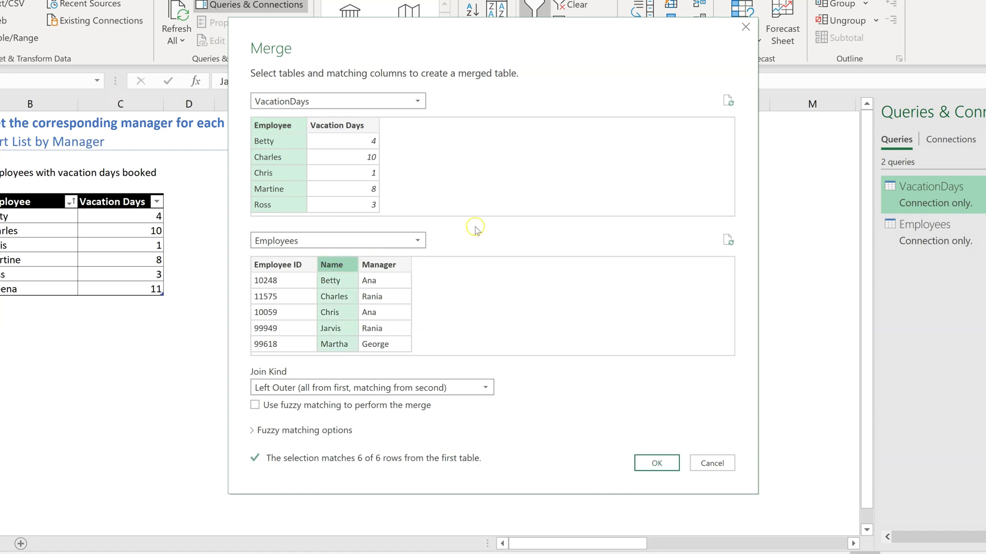
left_click(263, 387)
left_click(664, 469)
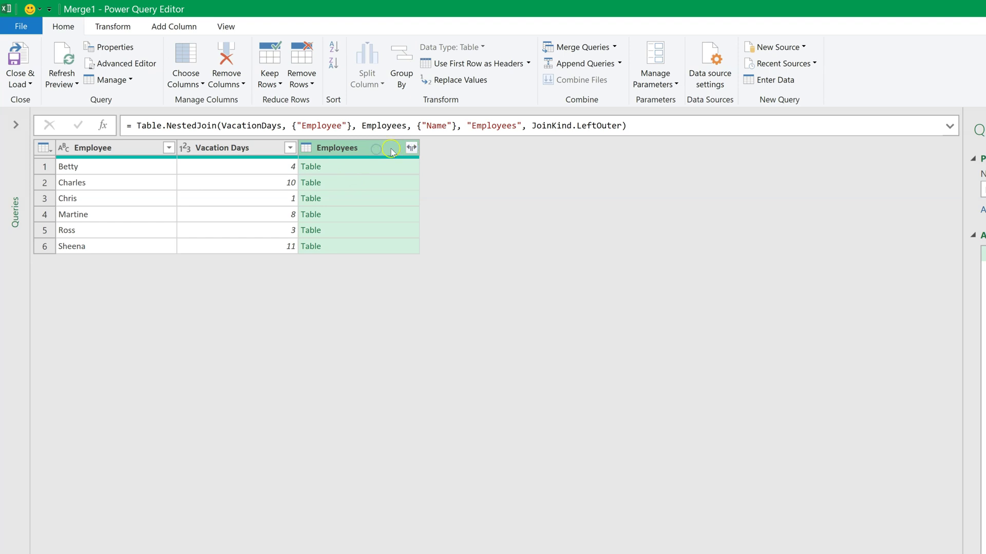
Expand the merged Employees column to only Employee ID and Manager, without the original column name as prefix
left_click(411, 147)
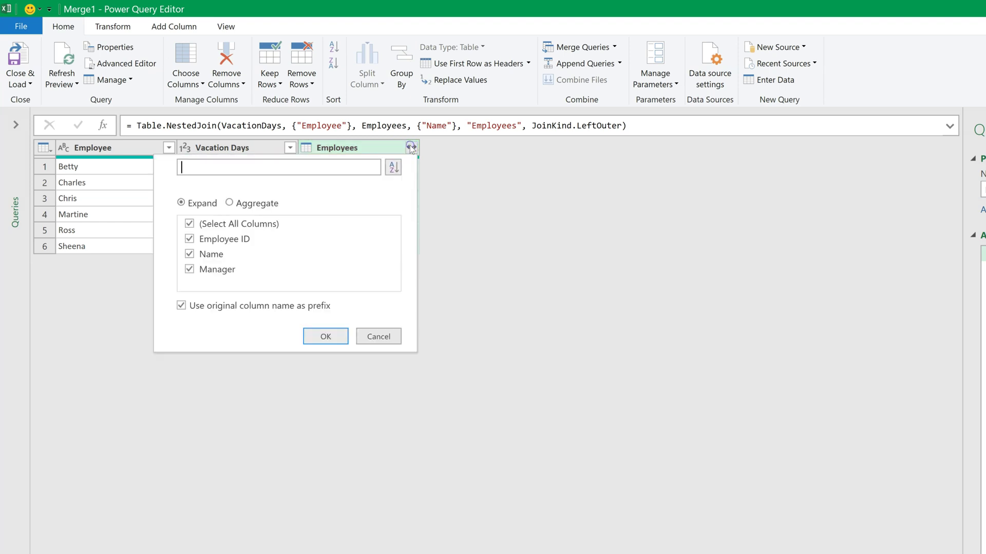
left_click(189, 223)
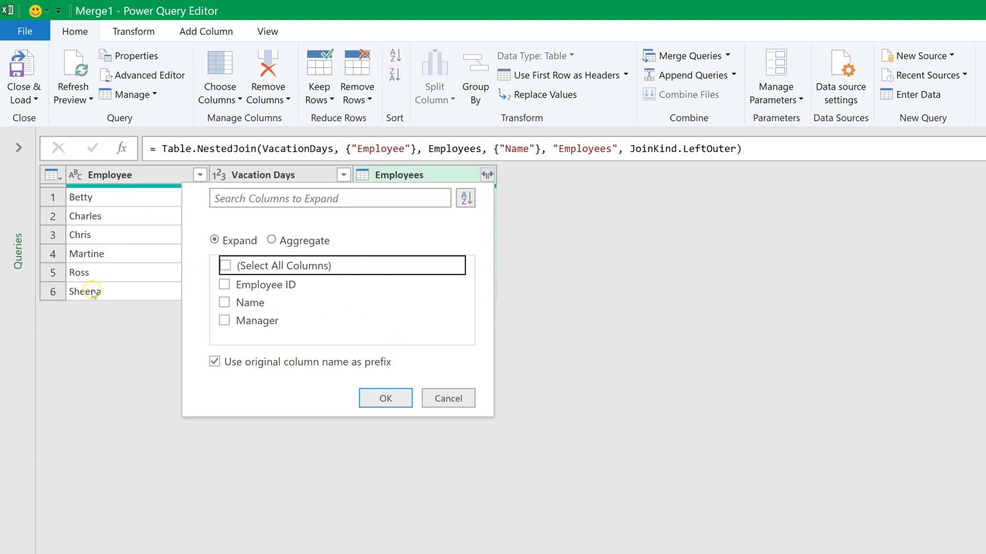
left_click(225, 284)
left_click(225, 320)
left_click(215, 362)
left_click(385, 399)
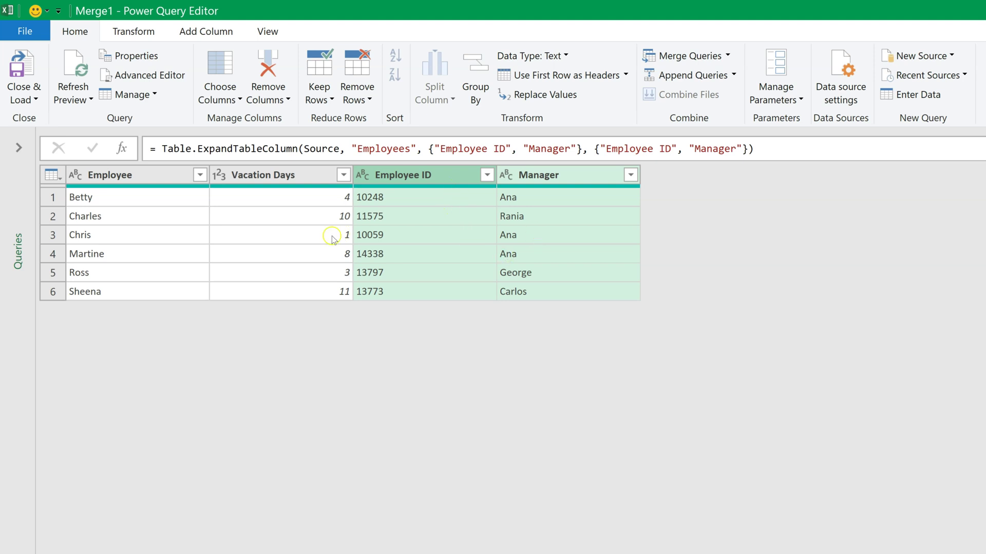
Move the Employee ID column to the front and sort the rows by Manager in ascending order
left_click(409, 210)
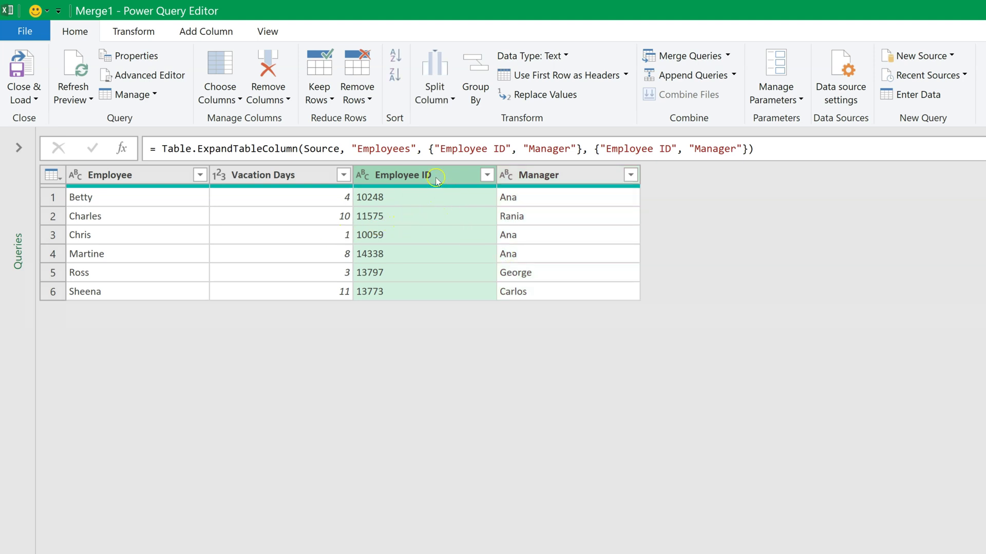
left_click_drag(435, 177, 104, 176)
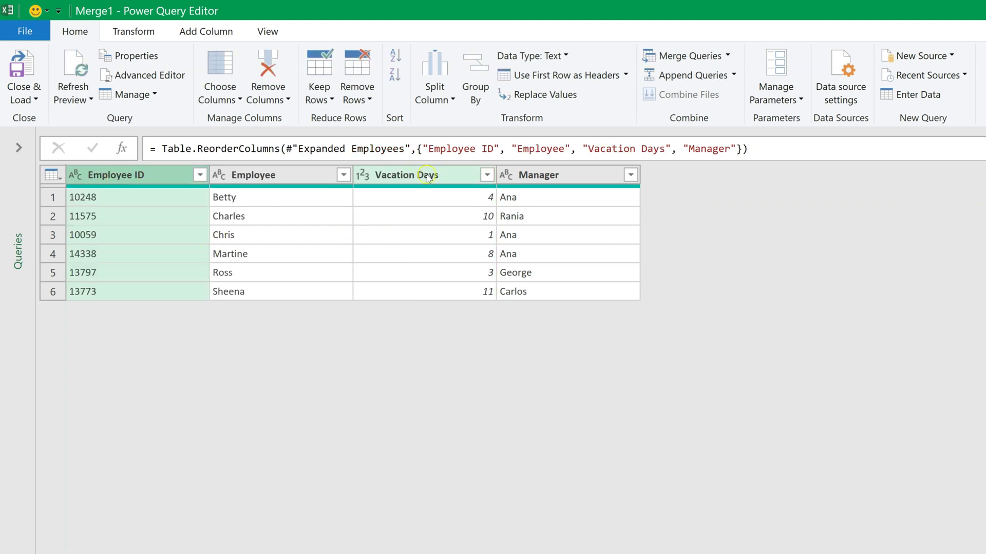
left_click(608, 175)
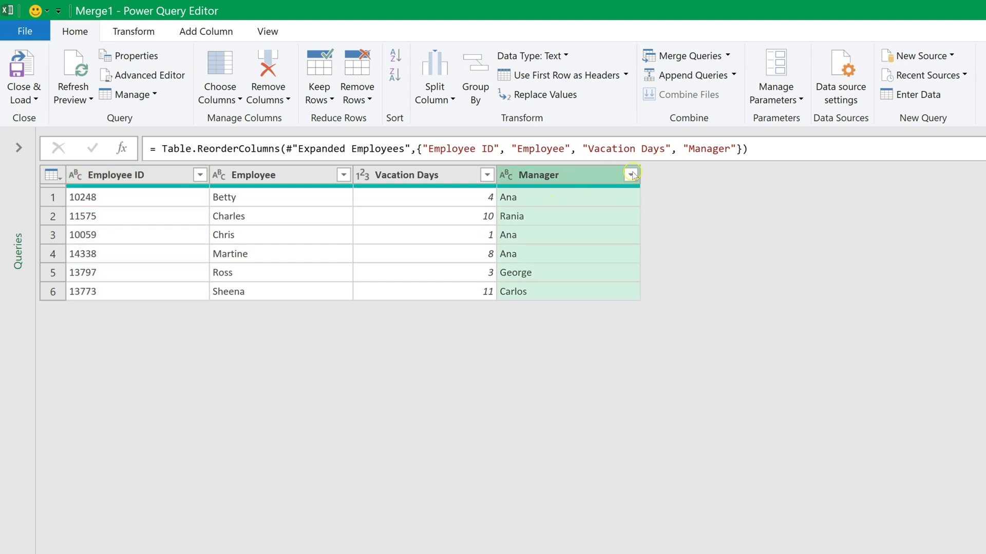
left_click(630, 175)
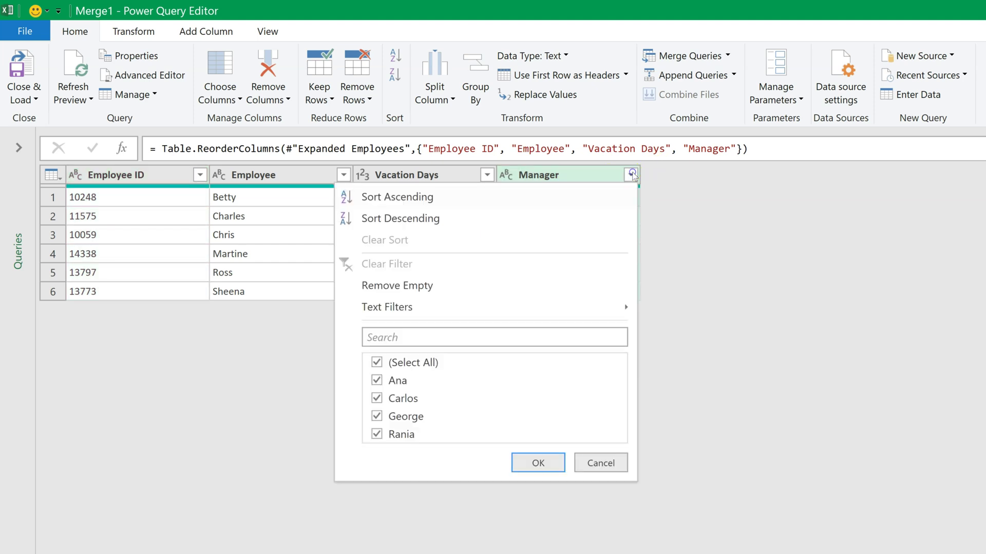
left_click(500, 201)
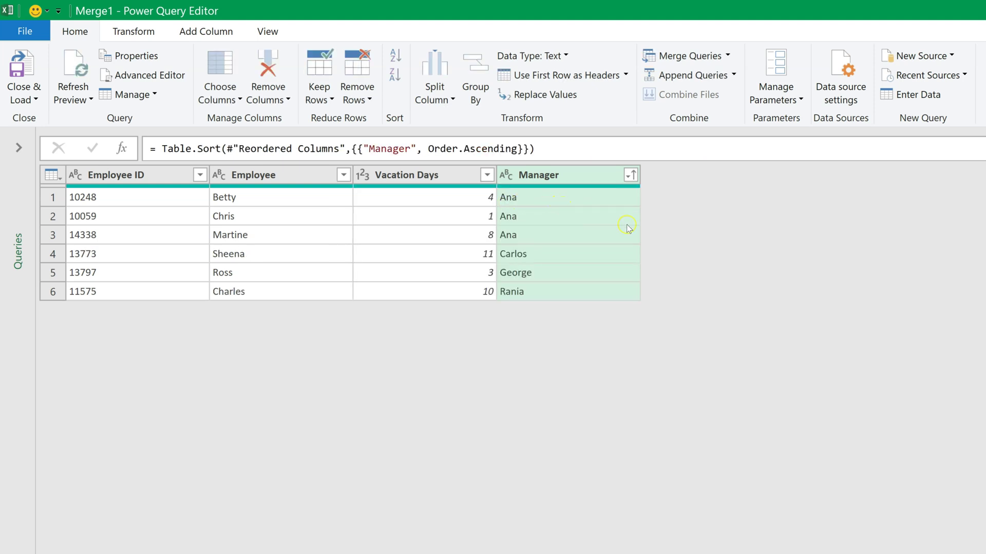
Load the merged query as a table into the existing worksheet at J5 and close the queries pane
left_click(23, 98)
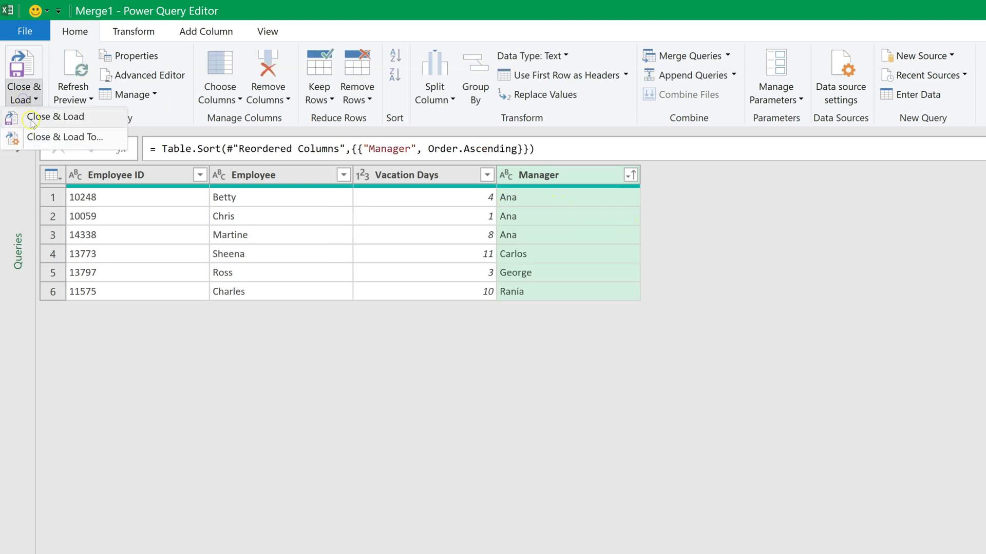
left_click(34, 137)
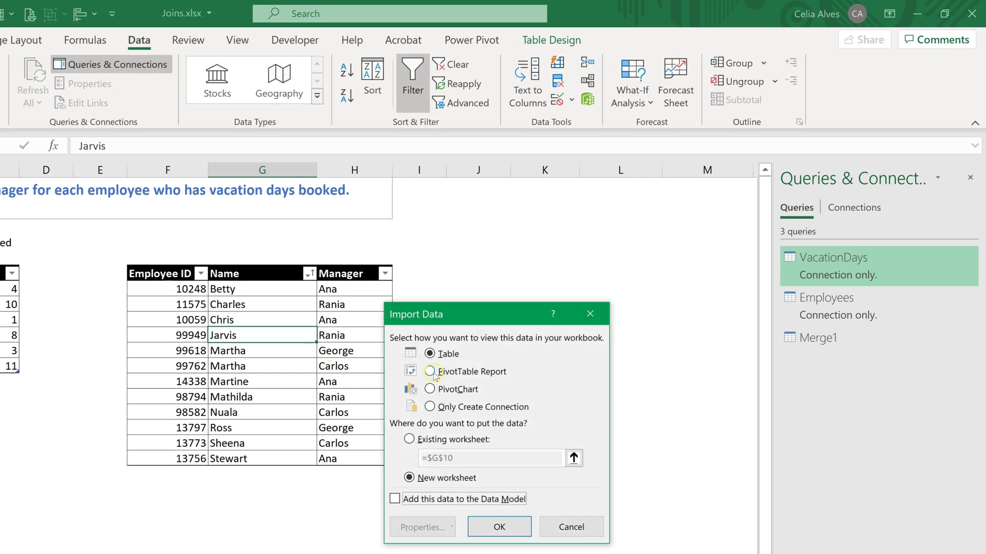
left_click(424, 437)
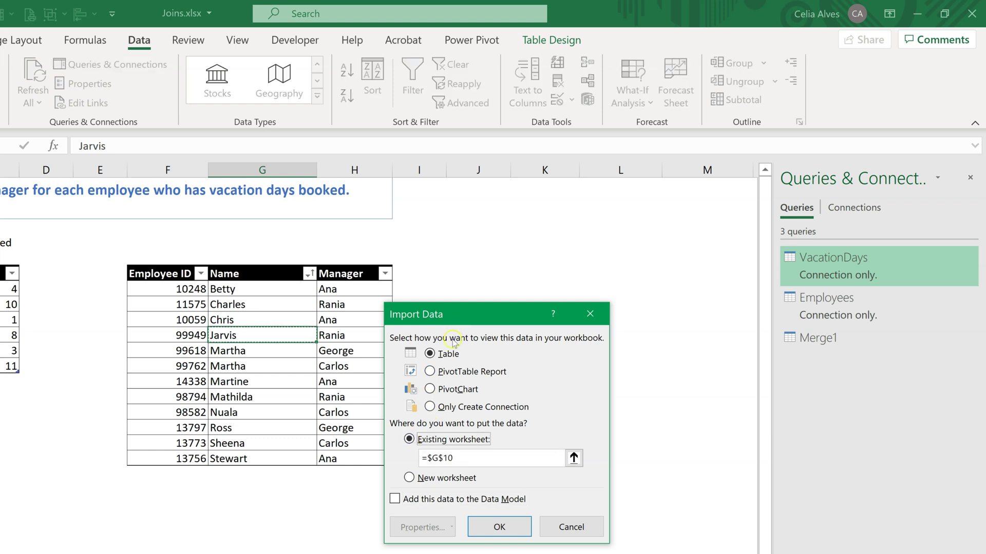
left_click(504, 259)
left_click(522, 531)
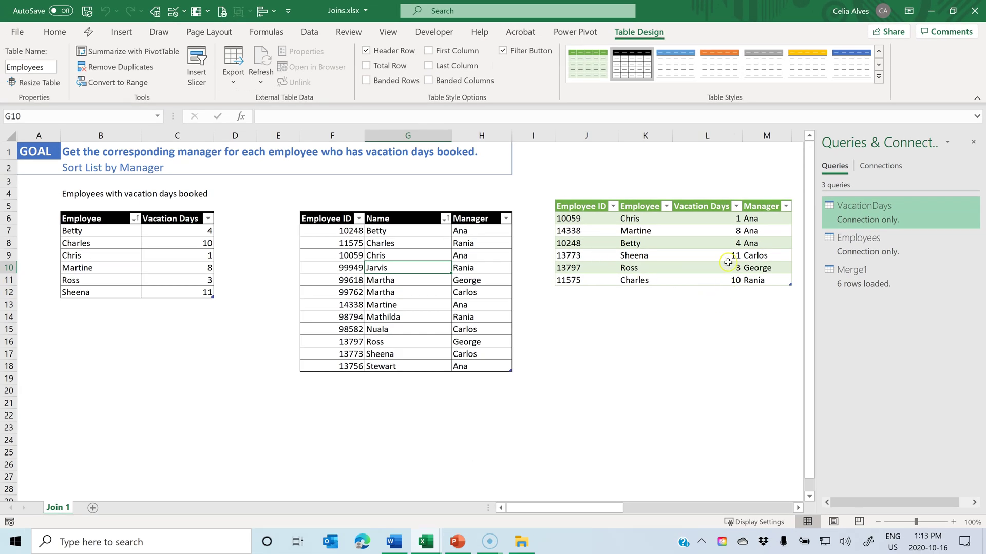
left_click(973, 143)
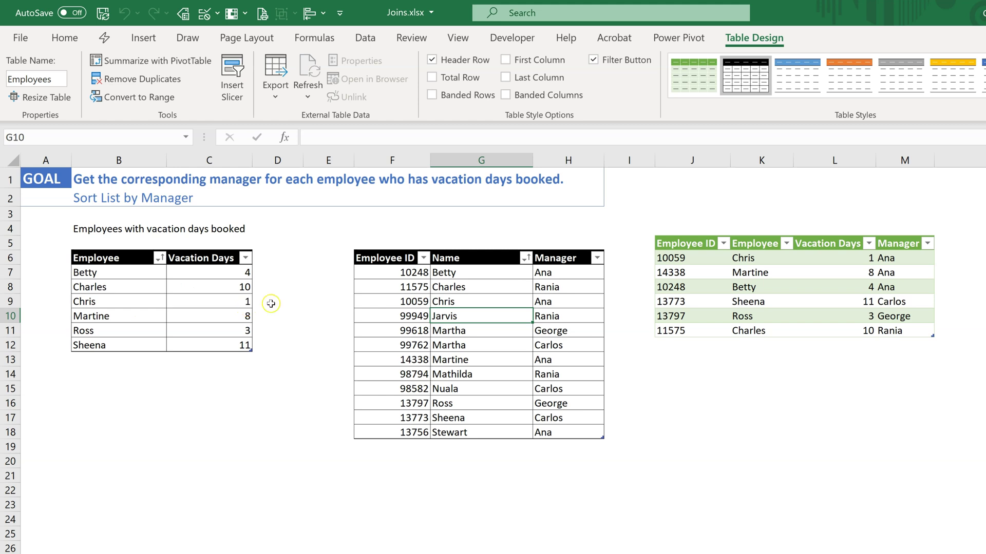
Compare the first two rows of the merged table with the matching rows in the vacation and employee source tables
left_click(858, 255)
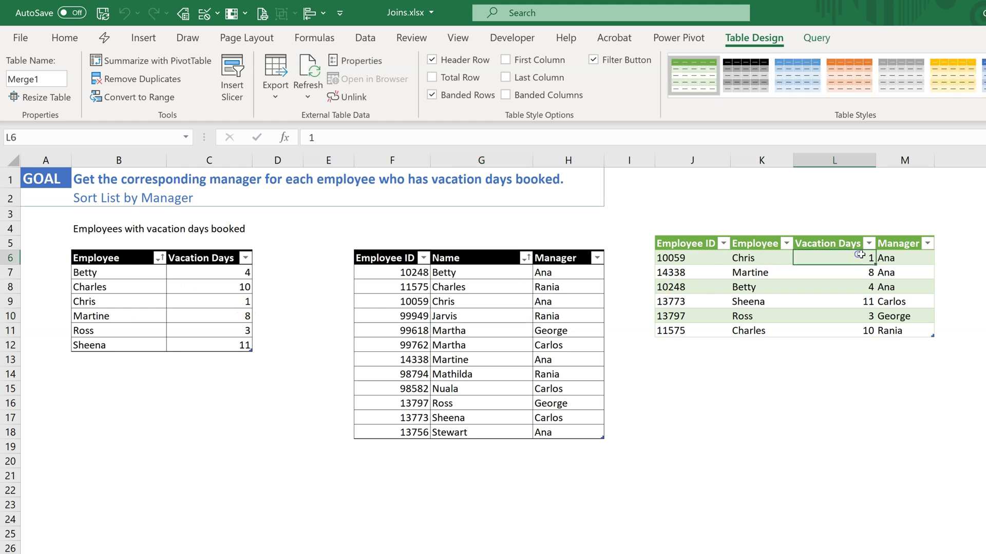
left_click(893, 254)
left_click_drag(495, 303, 566, 303)
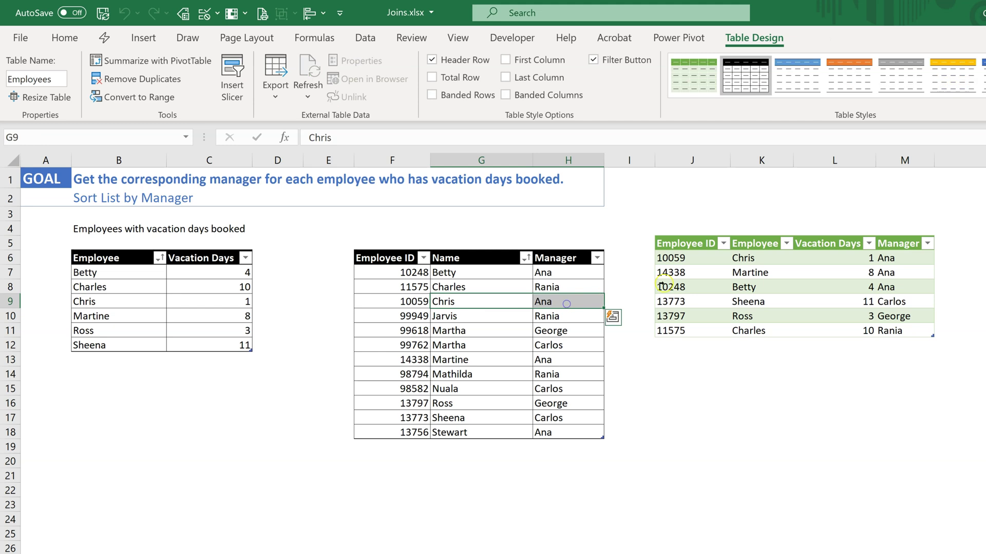
left_click(750, 273)
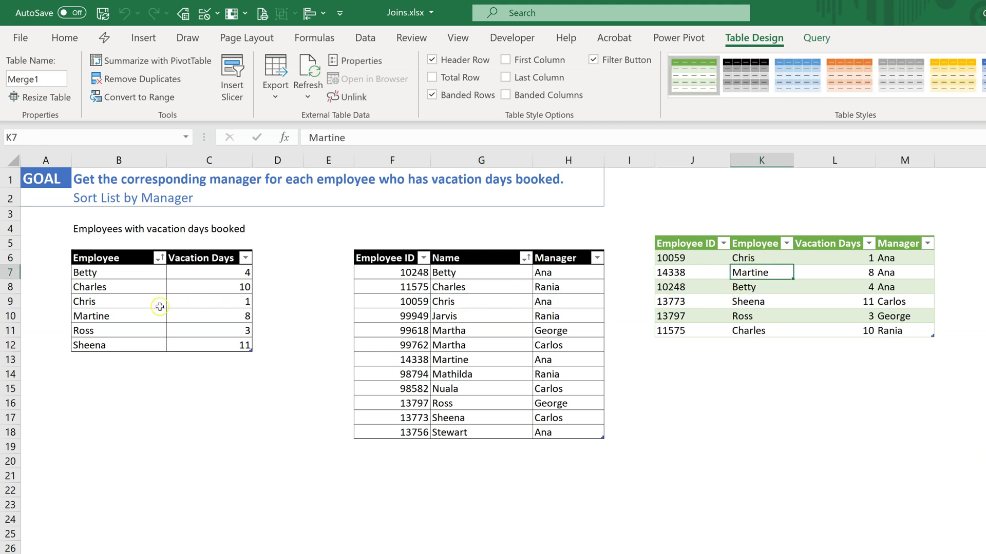
left_click(164, 316)
left_click_drag(167, 317, 228, 316)
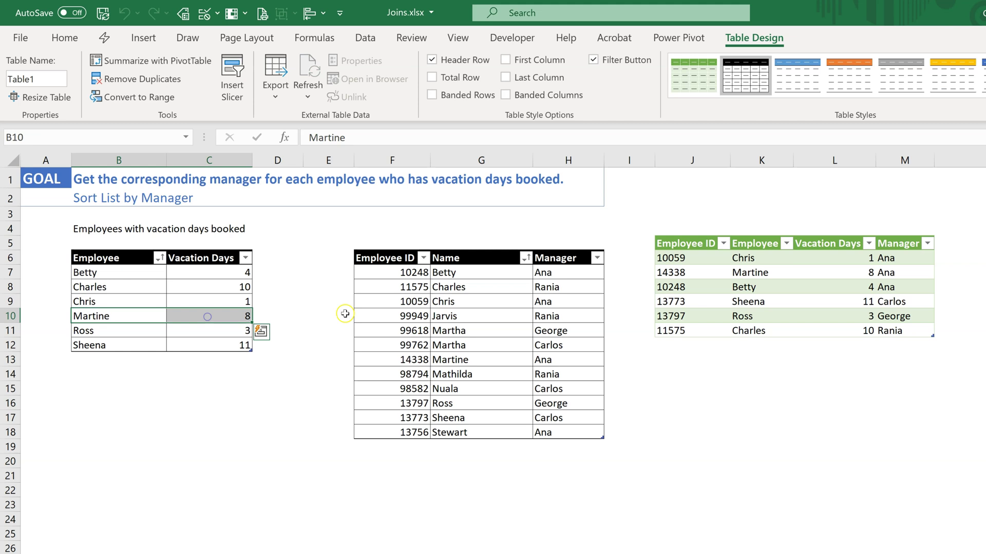
left_click_drag(454, 359, 547, 358)
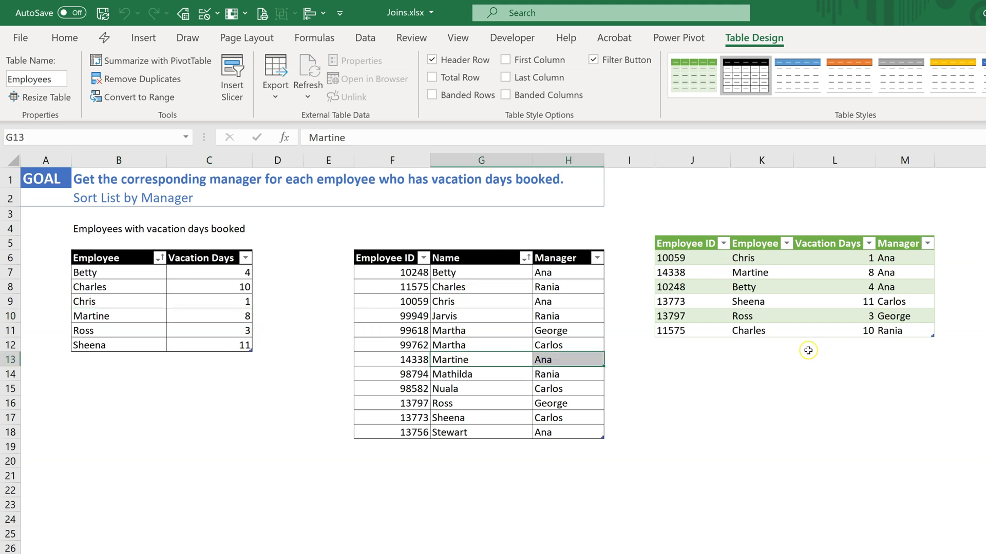
left_click(765, 363)
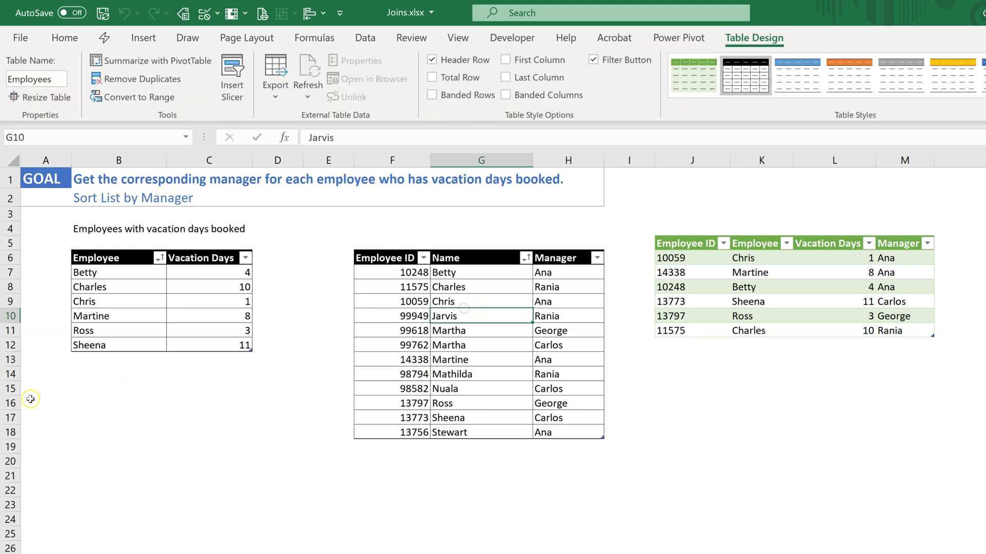
Add the employee from cell G10 to the vacation table in row 13 with 2 vacation days
left_click(100, 361)
type("Jarvis")
key("Tab")
type("2")
key("Return")
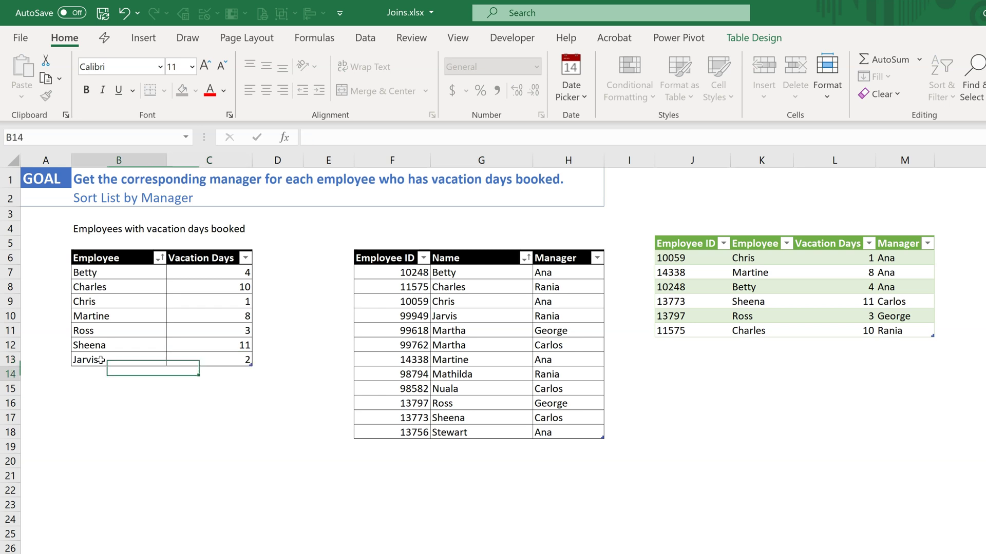
Change the vacation days of the vacation table's first employee in C7 to the formula =4+2
left_click(118, 272)
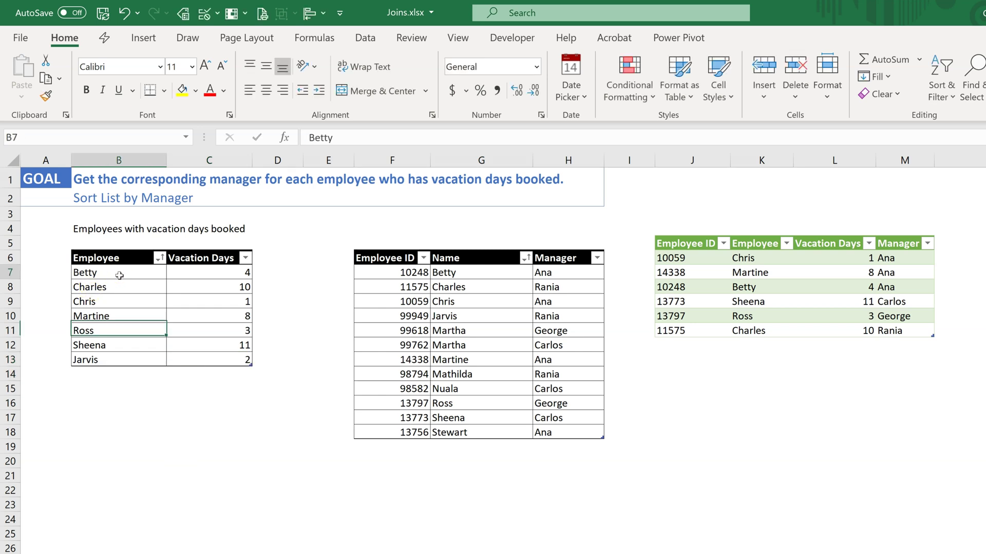
left_click(227, 273)
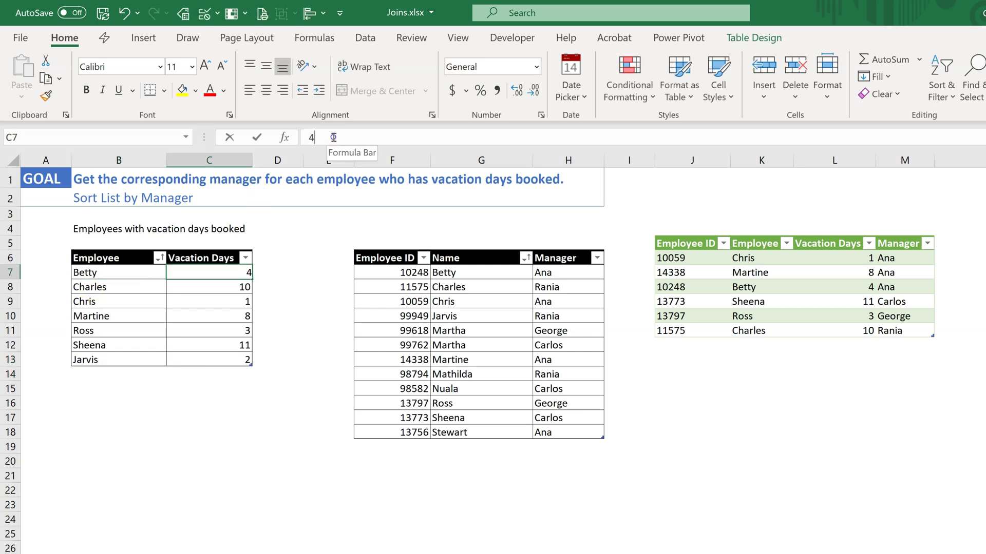
left_click(334, 137)
key("Home")
type("=")
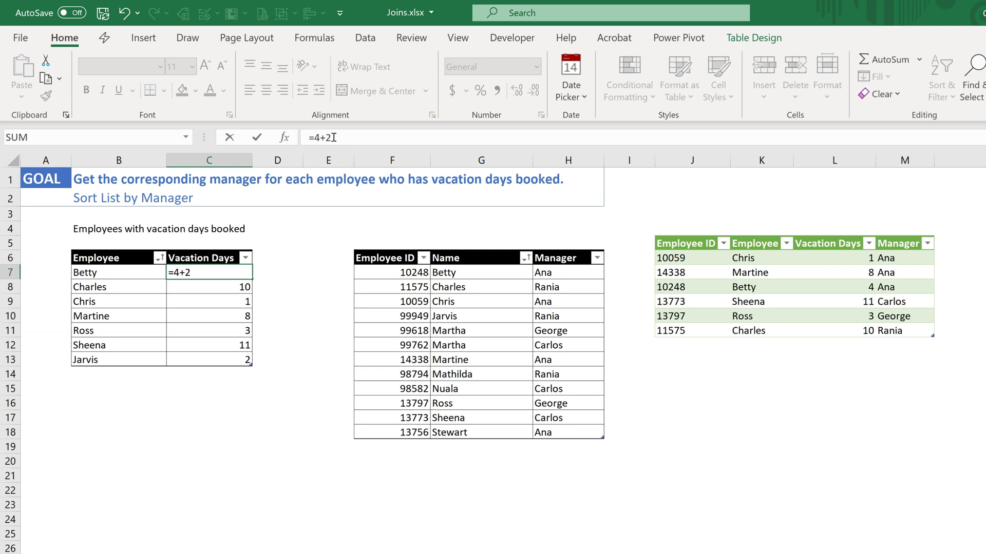
key("Return")
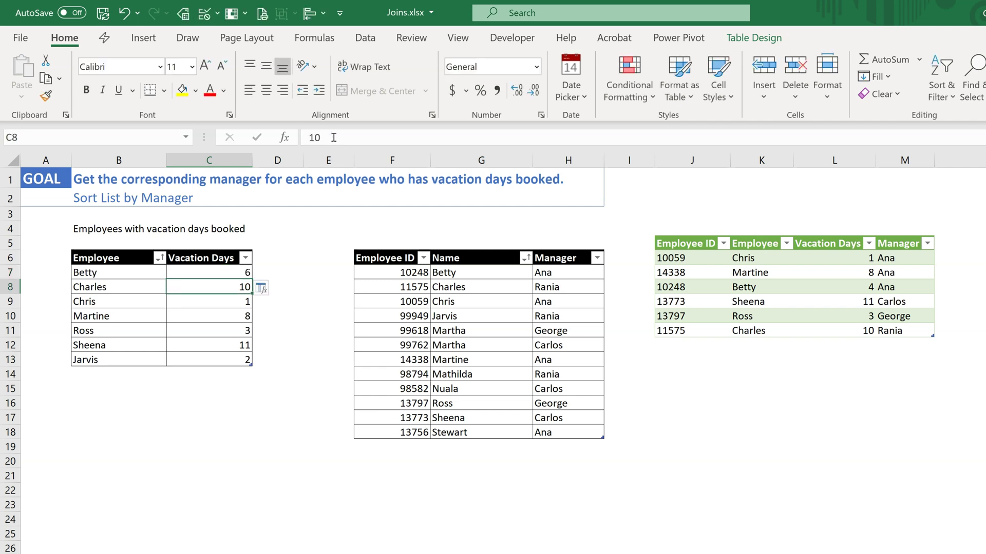
Refresh the merged table and check its rows for the added employee and the changed vacation days
left_click(737, 290)
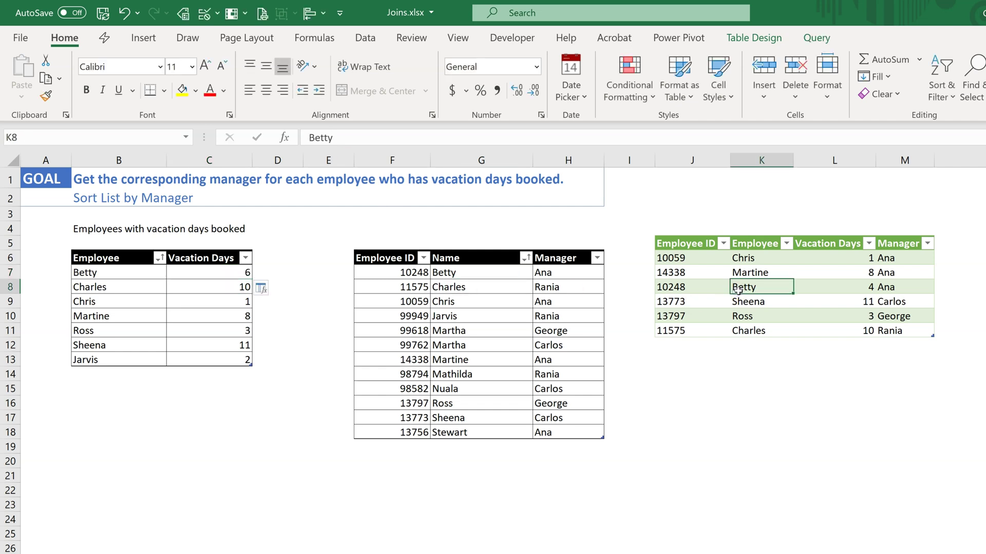
right_click(741, 287)
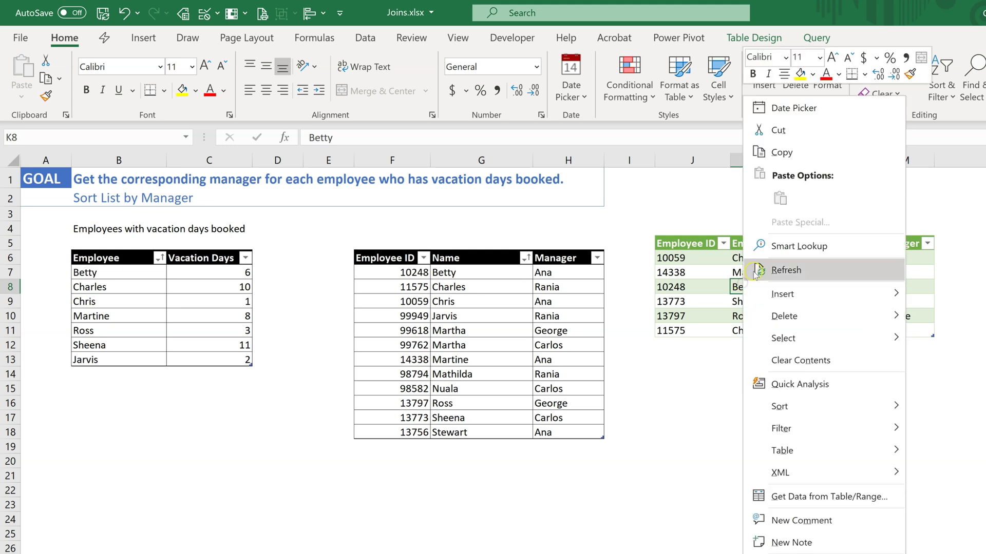
left_click(772, 272)
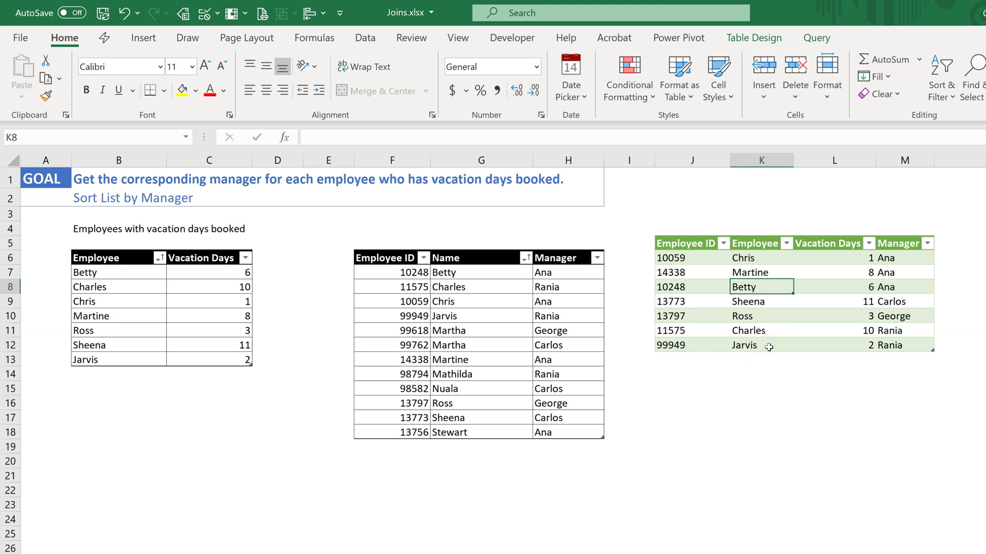
left_click(896, 331)
left_click_drag(896, 335, 693, 348)
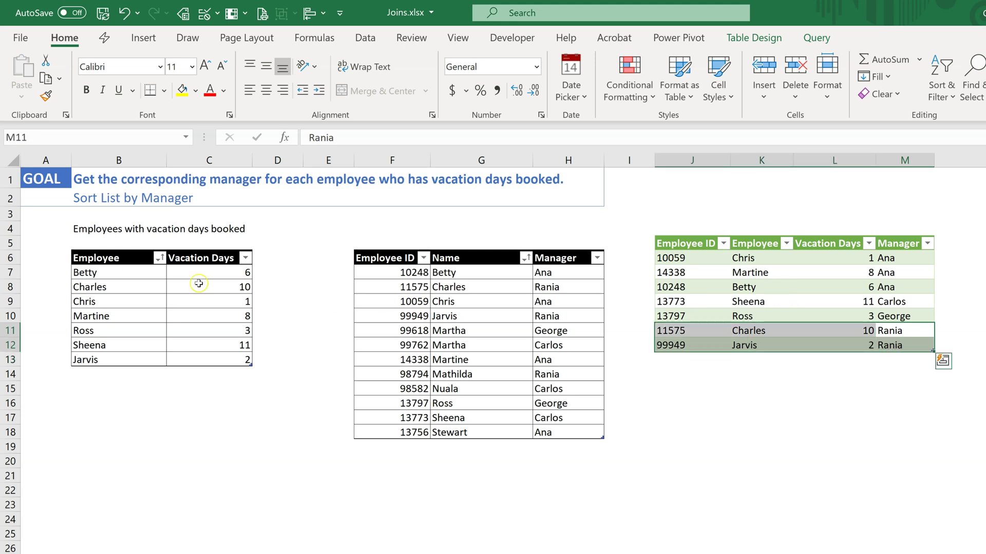
left_click(791, 291)
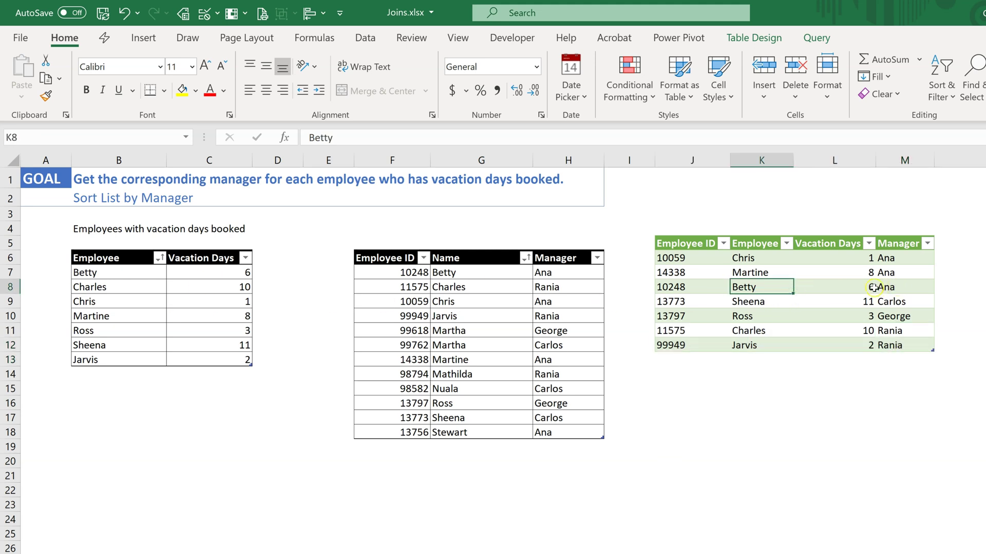
left_click(864, 288)
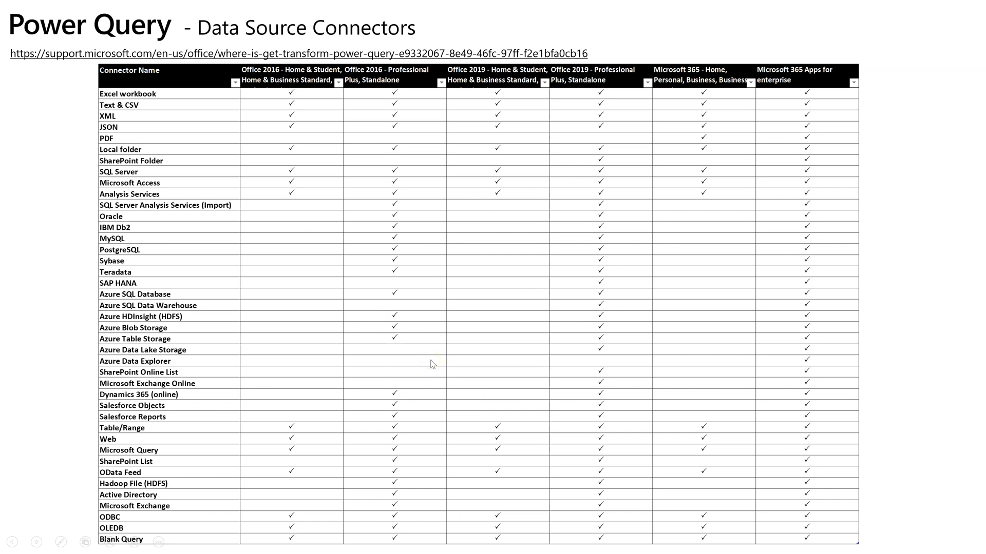
Switch to Power Query Connectors List.xlsx and open its query Excel 2019 and Excel 2016 for Windows for editing
key("alt+Tab")
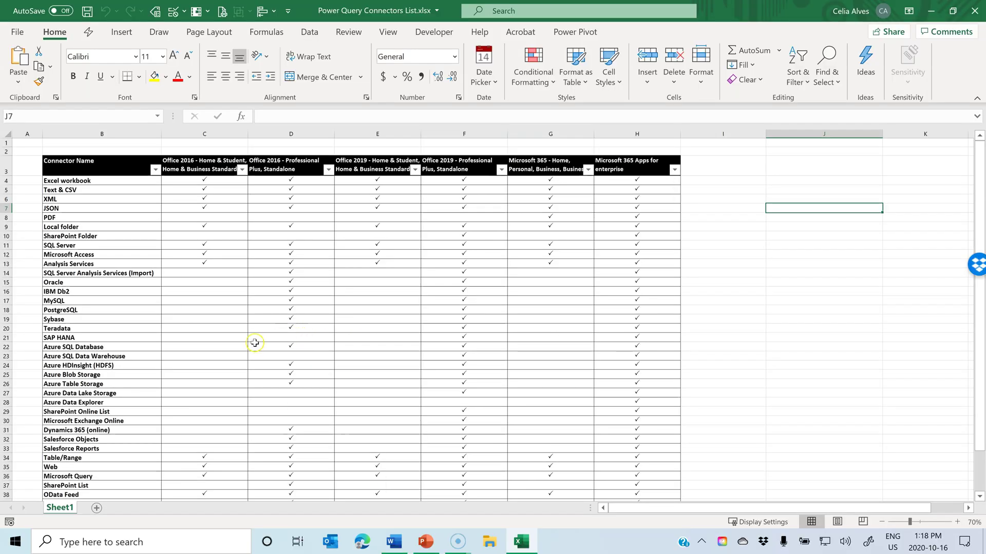
left_click(309, 32)
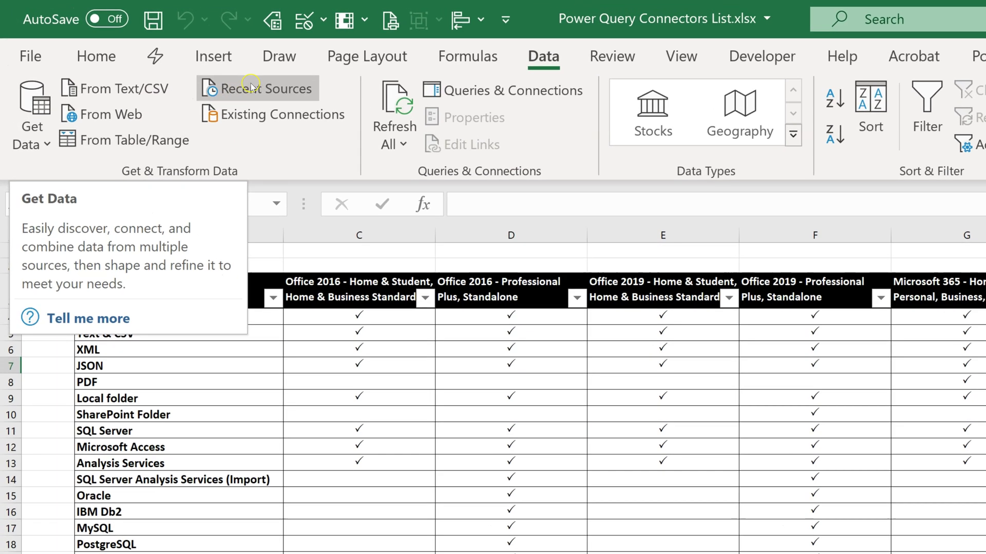
left_click(477, 96)
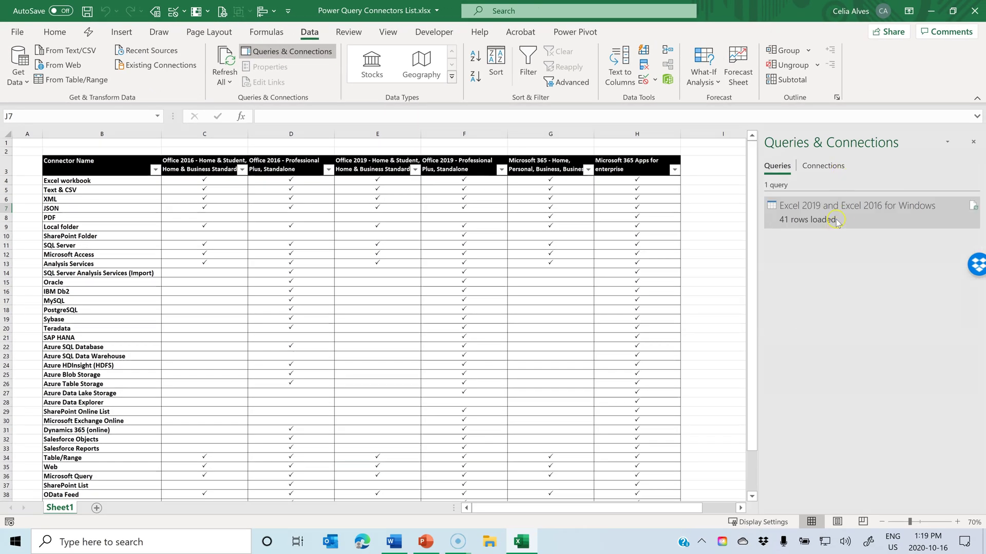
left_click(835, 221)
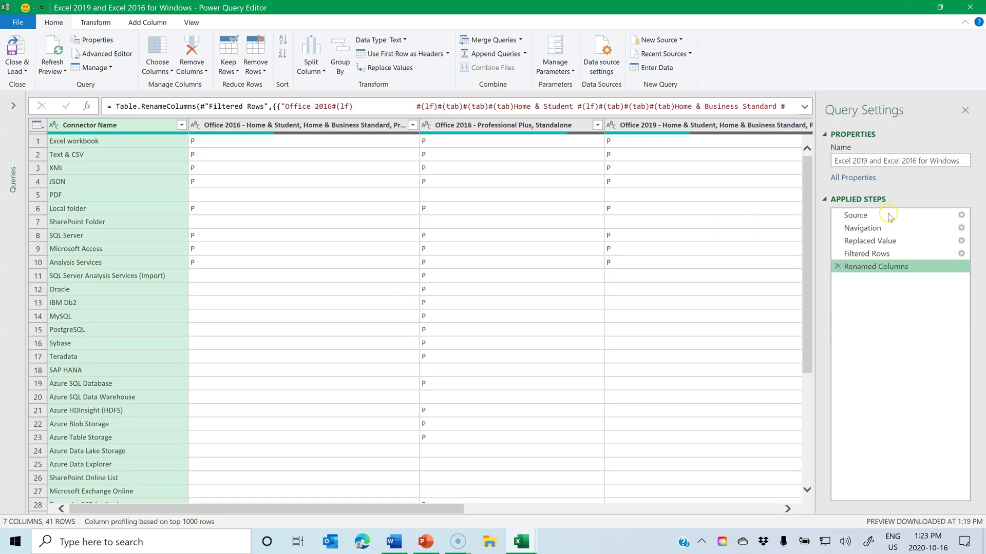
Inspect the web URL in the settings of the query's Source step and close them without changes
left_click(959, 215)
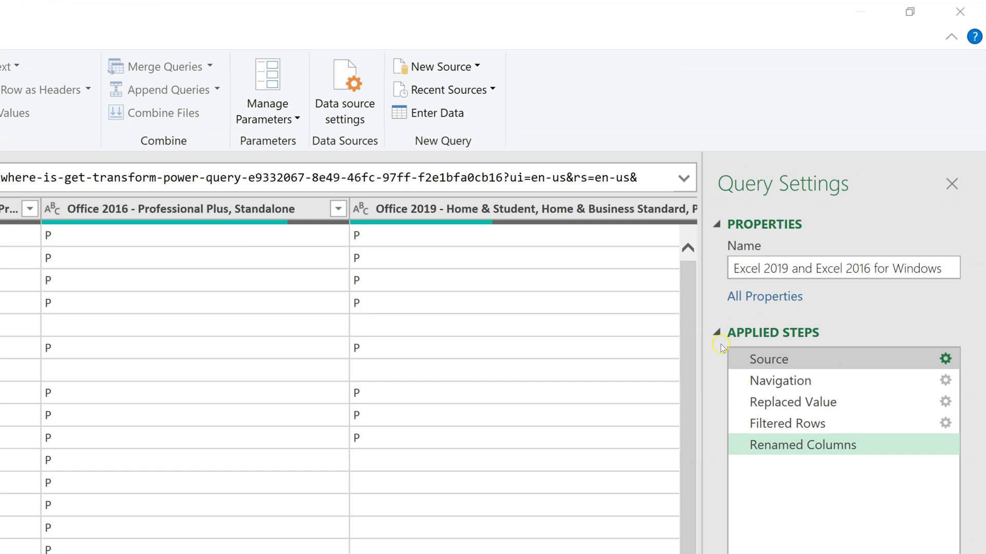
left_click(947, 341)
left_click_drag(52, 341, 468, 370)
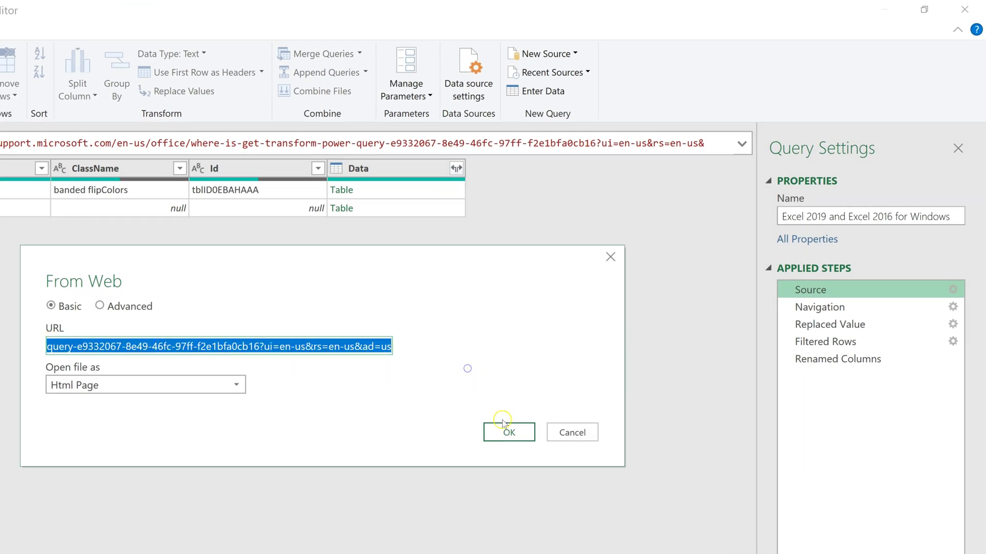
left_click(584, 434)
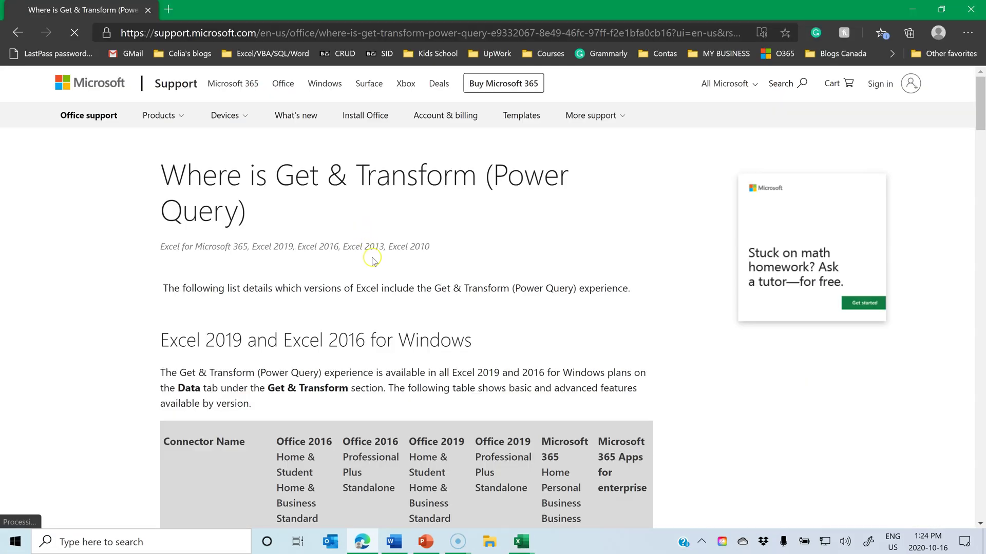
Examine the connector table on the Microsoft support web page used as source, down to the Facebook connector's retirement notice
scroll(371, 257, "down", 4)
scroll(373, 258, "down", 7)
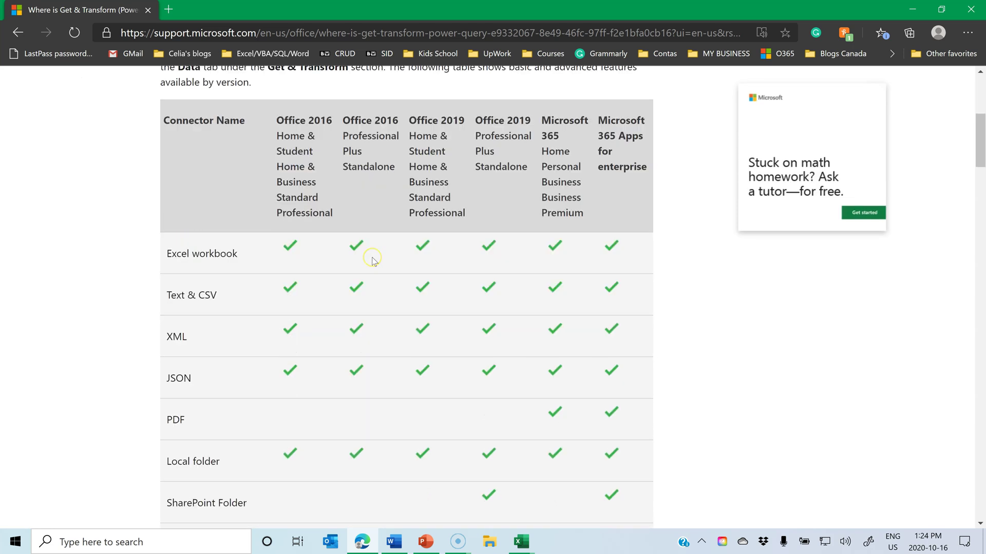
scroll(374, 262, "down", 14)
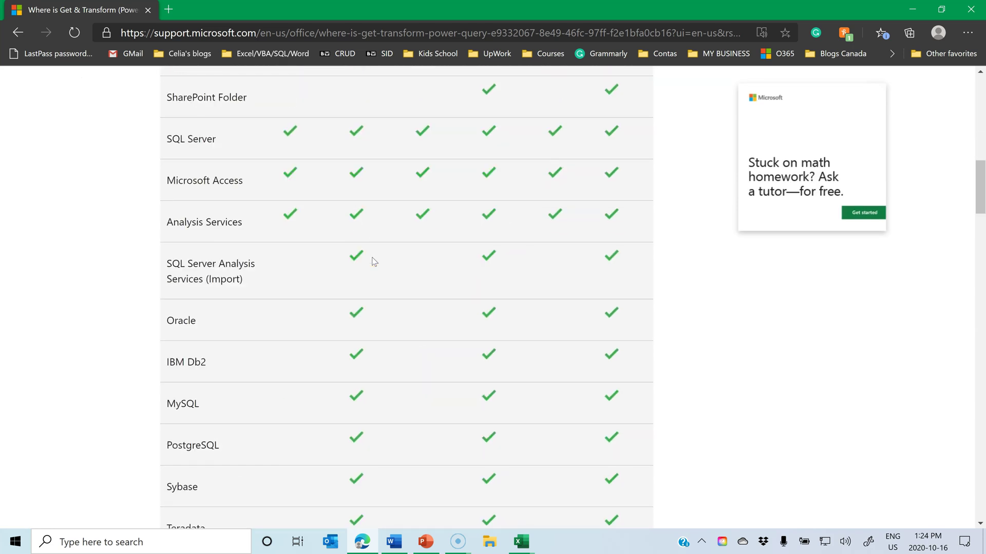
scroll(375, 261, "down", 7)
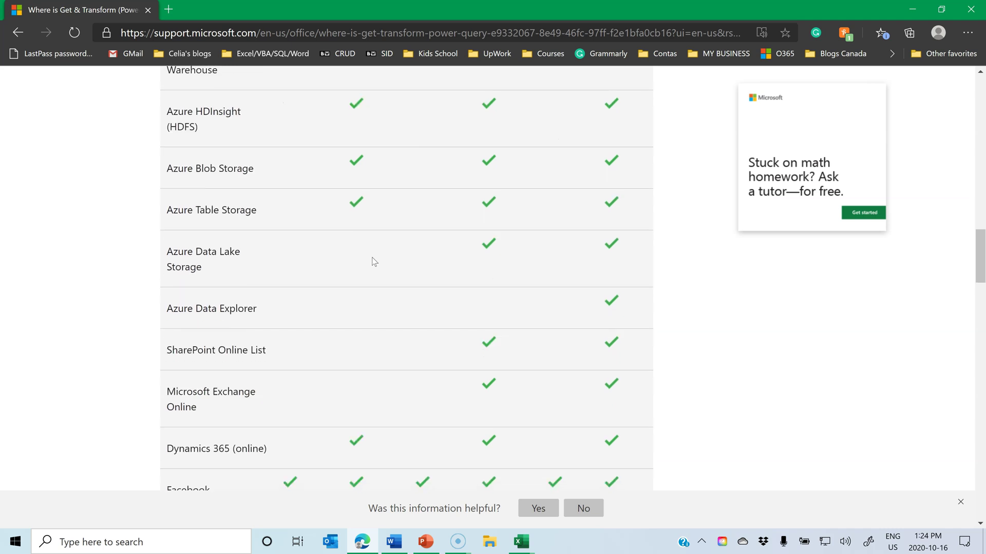
scroll(374, 262, "down", 5)
scroll(374, 262, "up", 5)
scroll(373, 260, "down", 1)
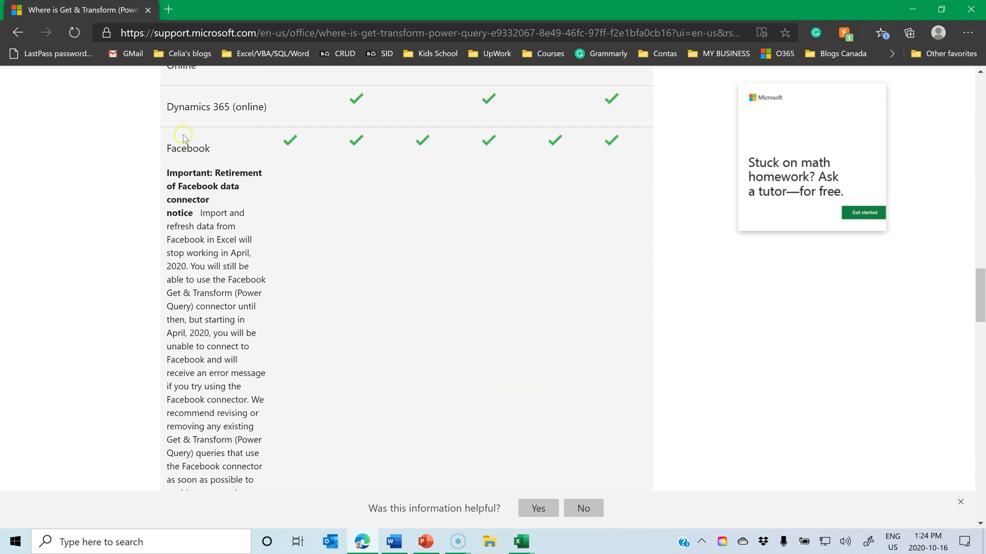
left_click_drag(165, 149, 262, 194)
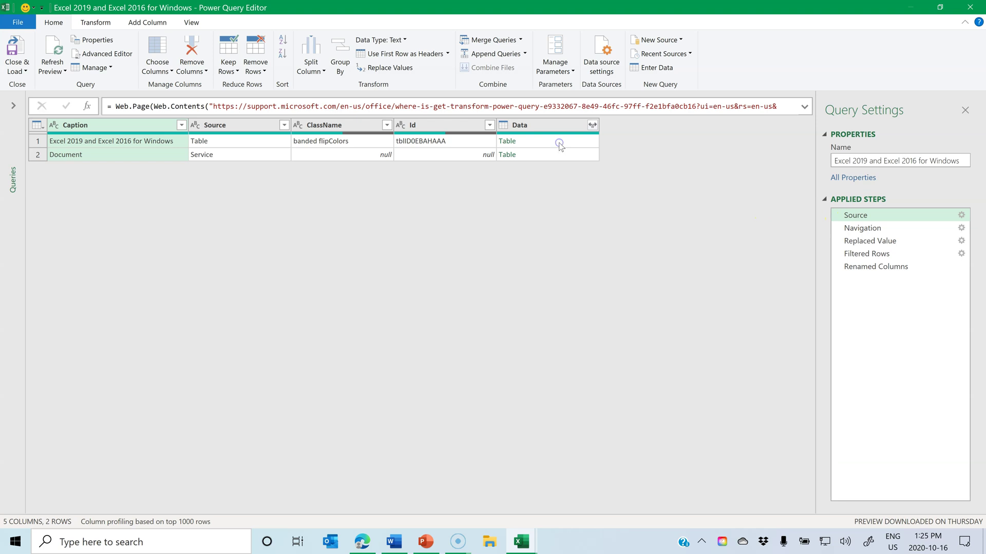
Preview the nested table in the first row of the Source step's Data column
left_click(525, 146)
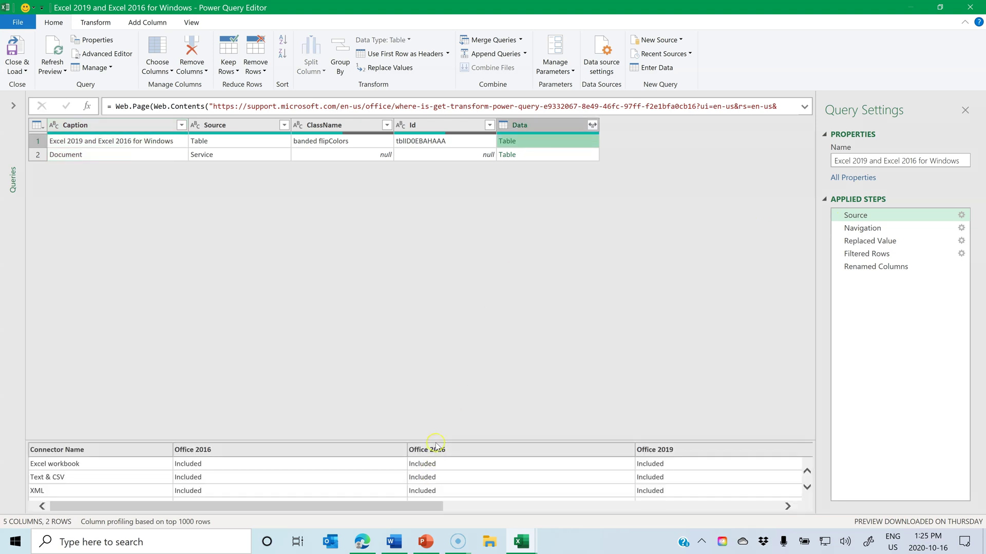
Enlarge the nested table preview area and preview the Document row's table in the Source step's Data column
left_click_drag(437, 440, 438, 324)
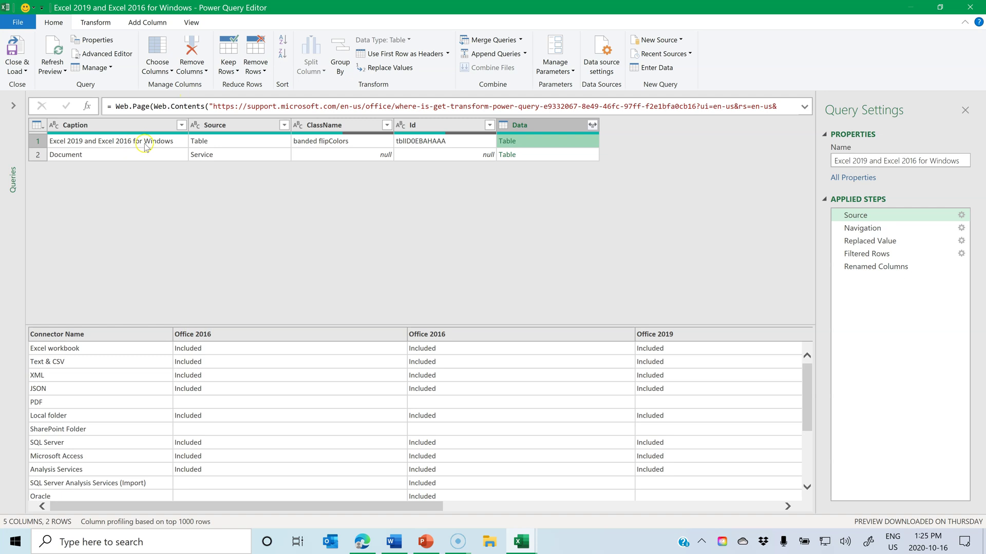
left_click(525, 155)
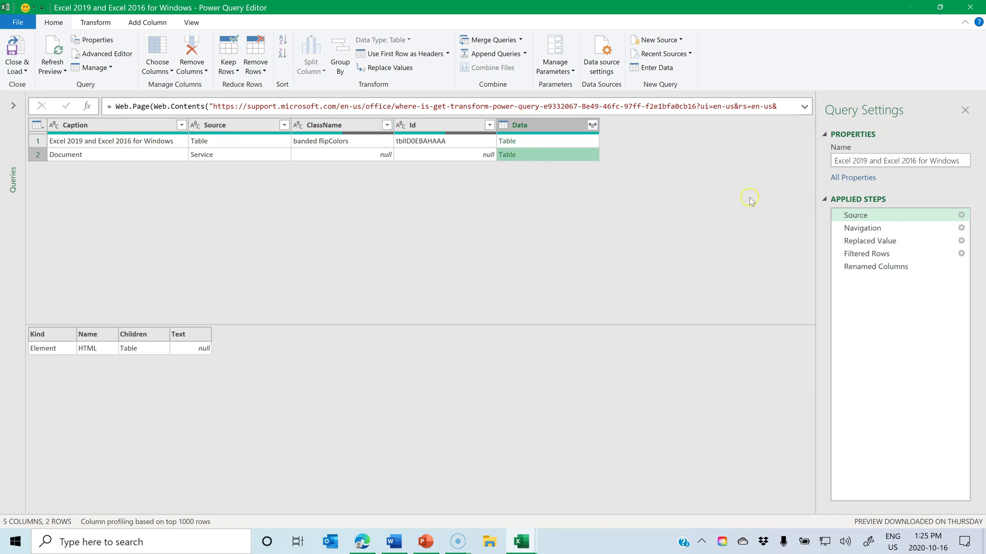
Review the Navigation step's table and the Replaced Value step's formula, focusing on its "Included" and "P" arguments
left_click(868, 228)
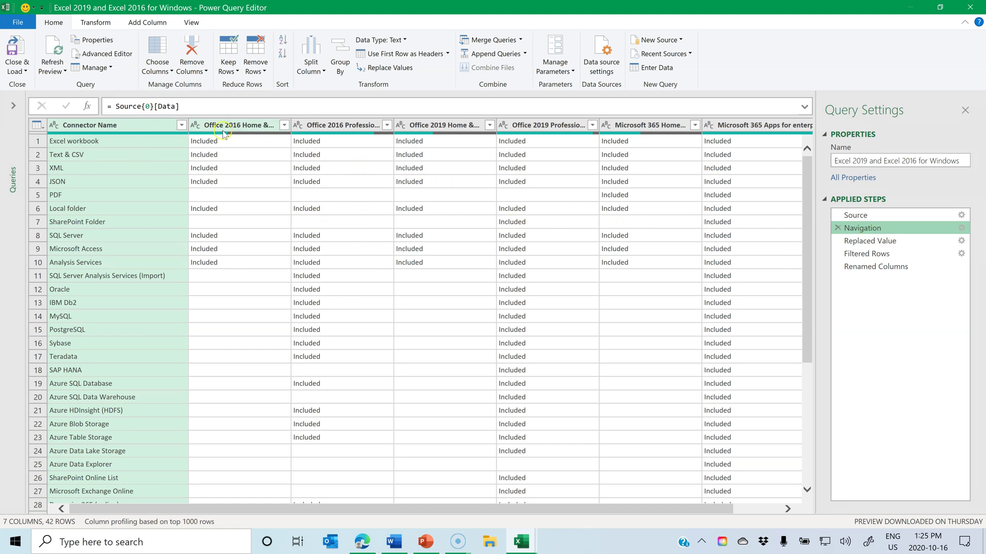
left_click(210, 143)
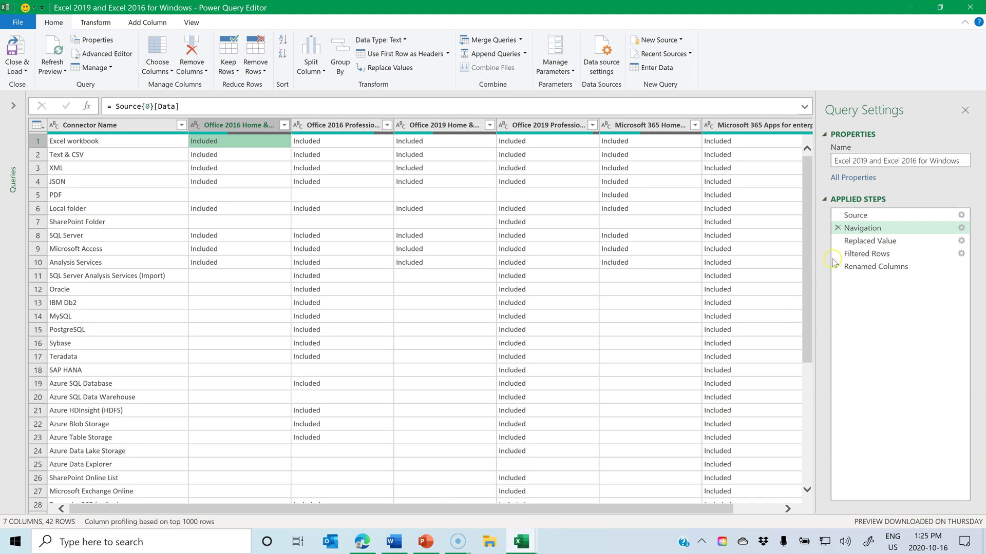
left_click(894, 241)
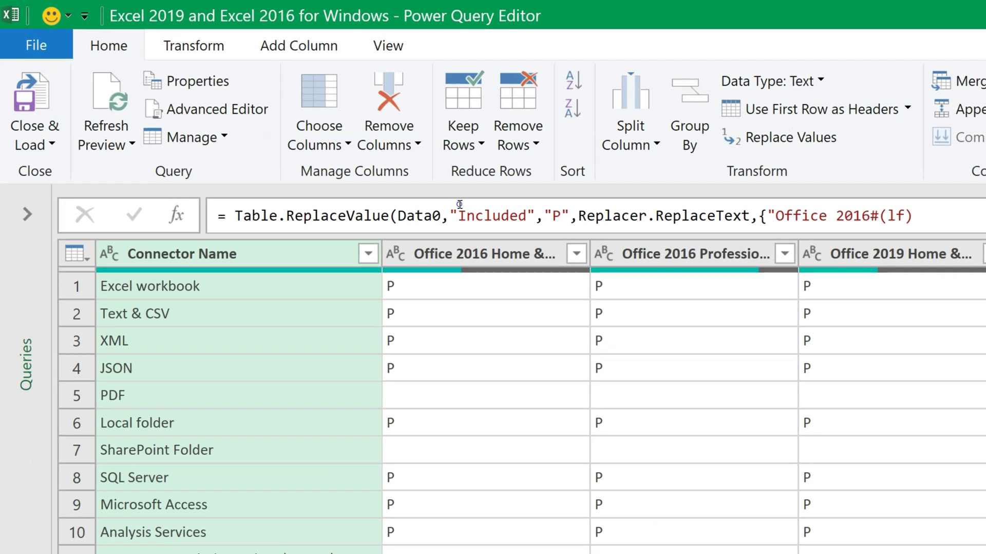
left_click_drag(223, 104, 264, 105)
double_click(556, 215)
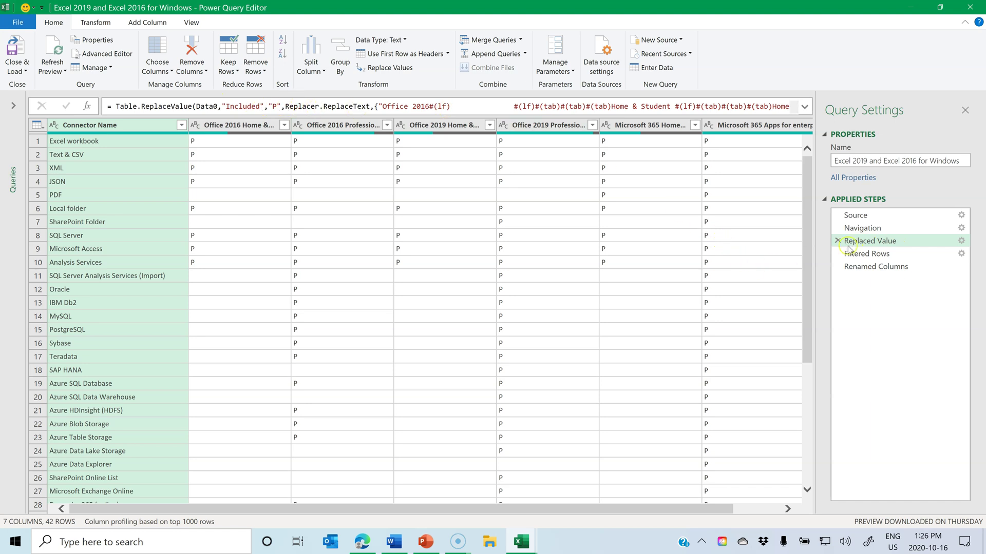
Review the "Retirement" condition in the Filtered Rows step's formula and the column headers of the Renamed Columns step
left_click(867, 254)
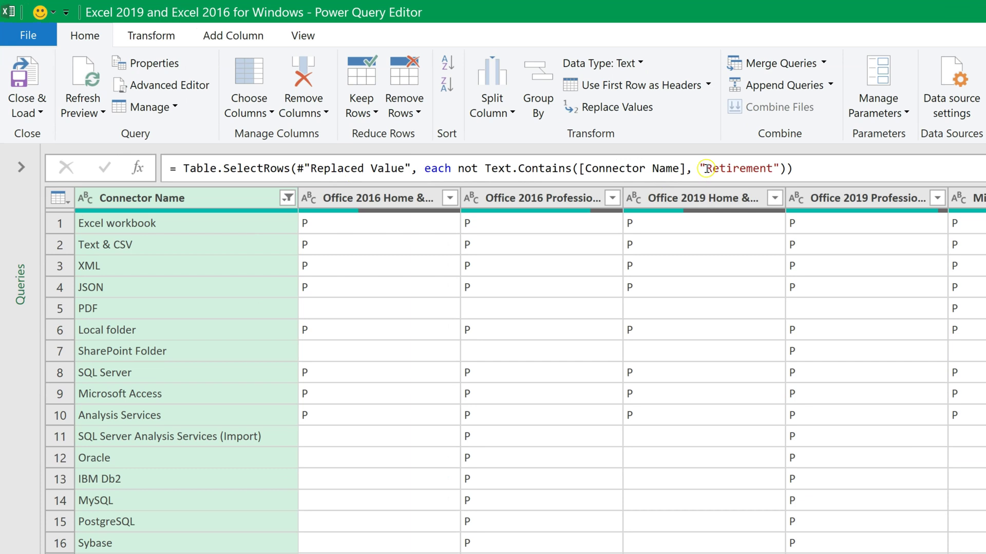
left_click_drag(706, 169, 773, 170)
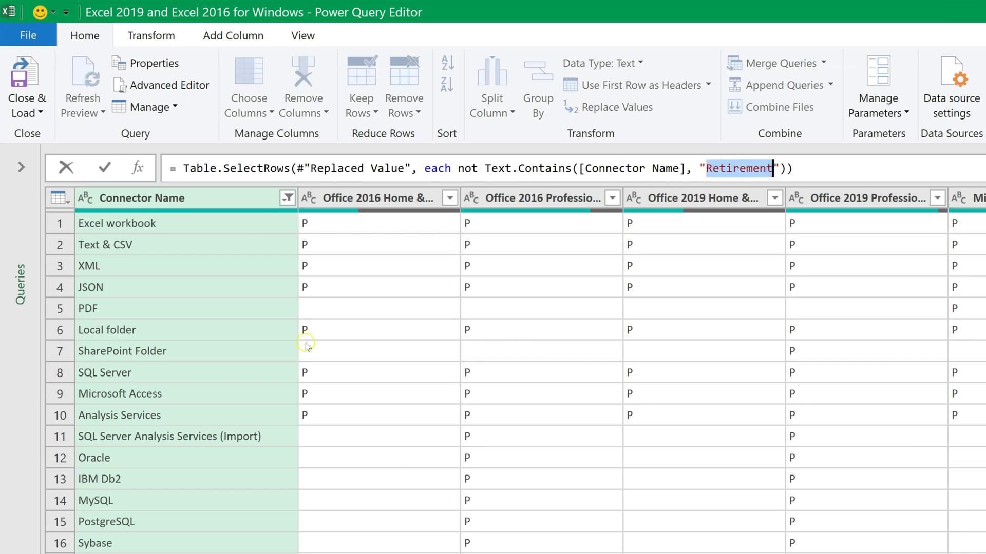
left_click(232, 475)
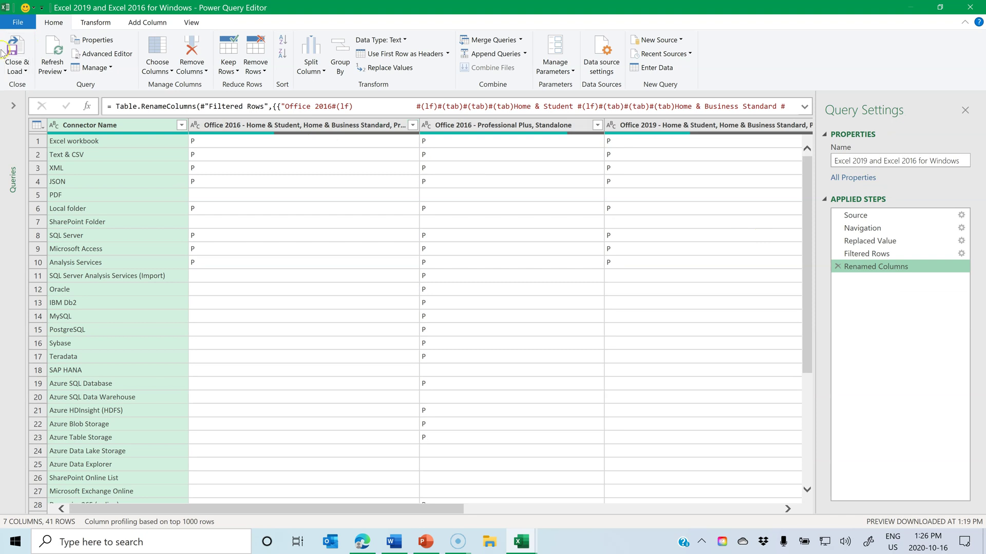
Close the Power Query Editor and check which font is applied to the check-mark cells C4:C13
left_click(969, 6)
left_click_drag(228, 180, 226, 263)
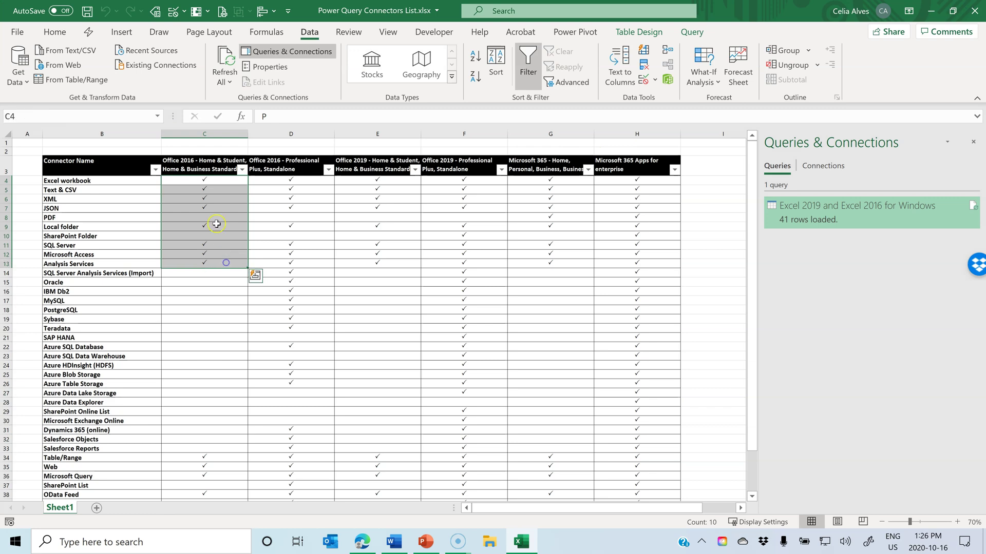
left_click(54, 32)
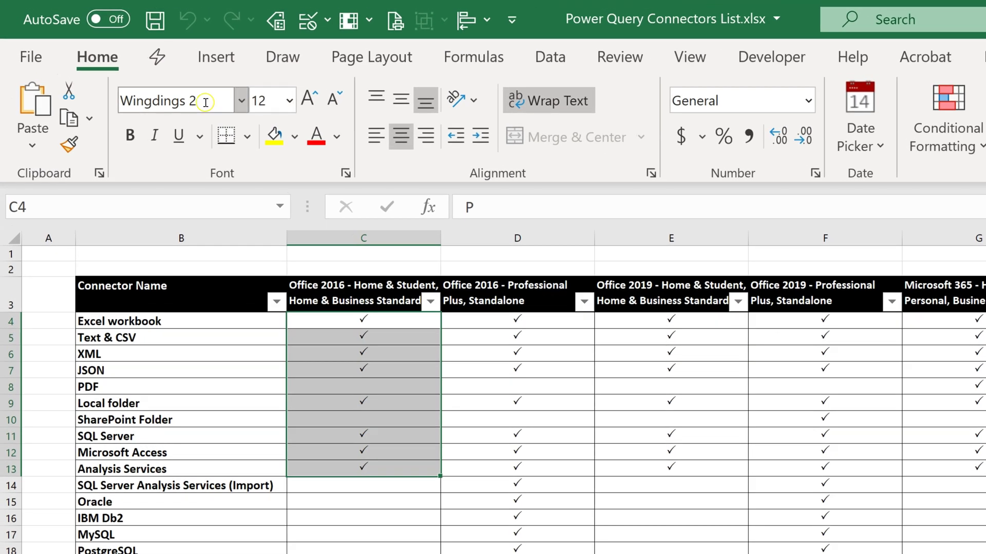
left_click(95, 60)
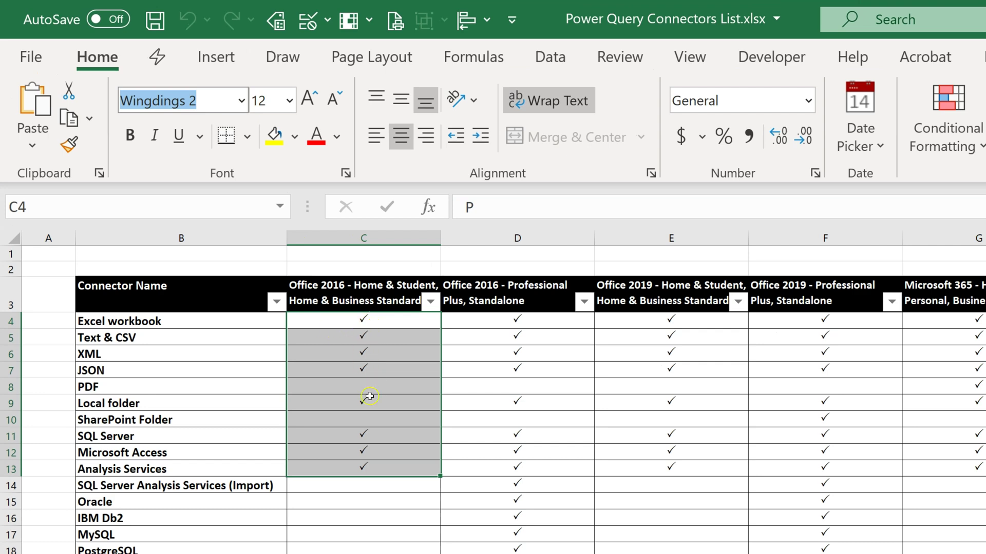
left_click(378, 402)
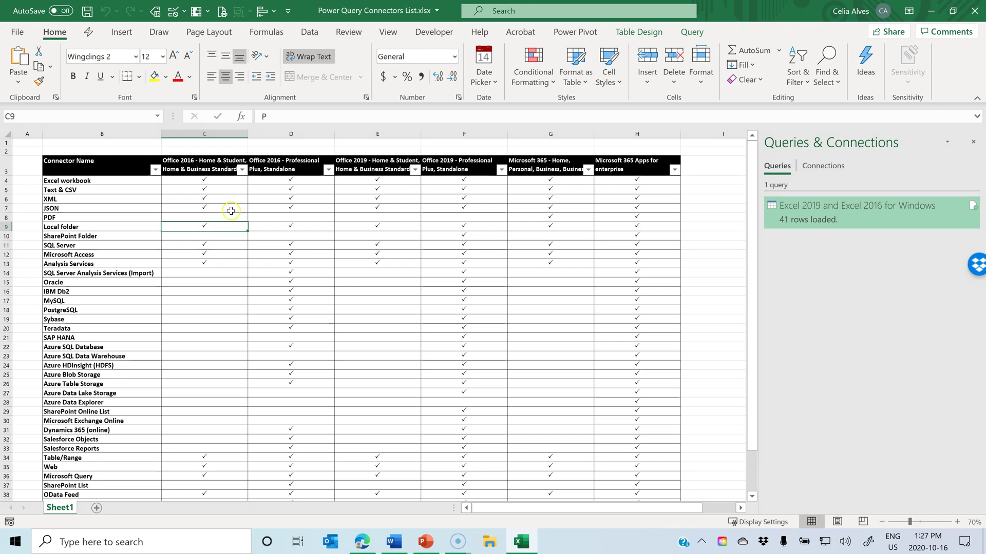
Refresh the connectors table on Sheet1 from its web query
left_click(200, 207)
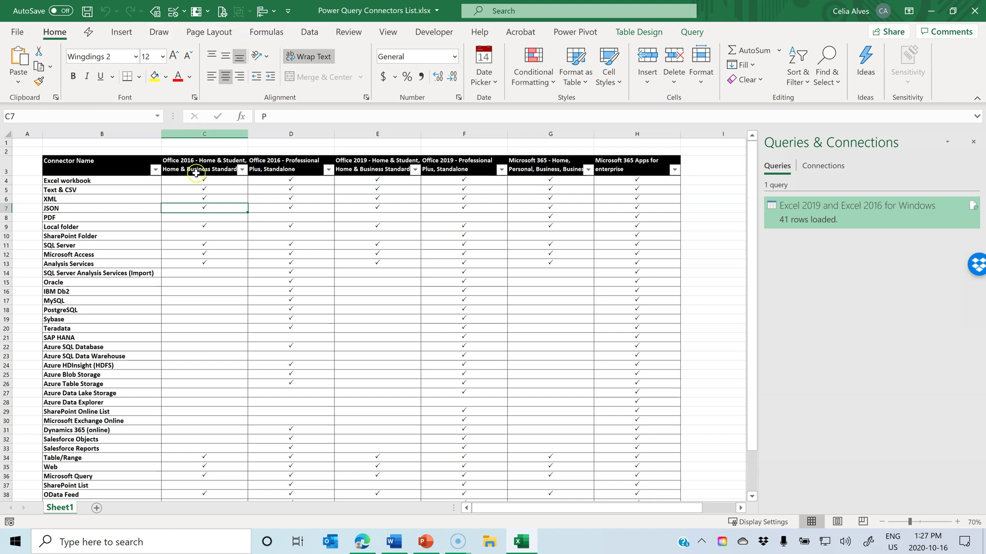
right_click(199, 208)
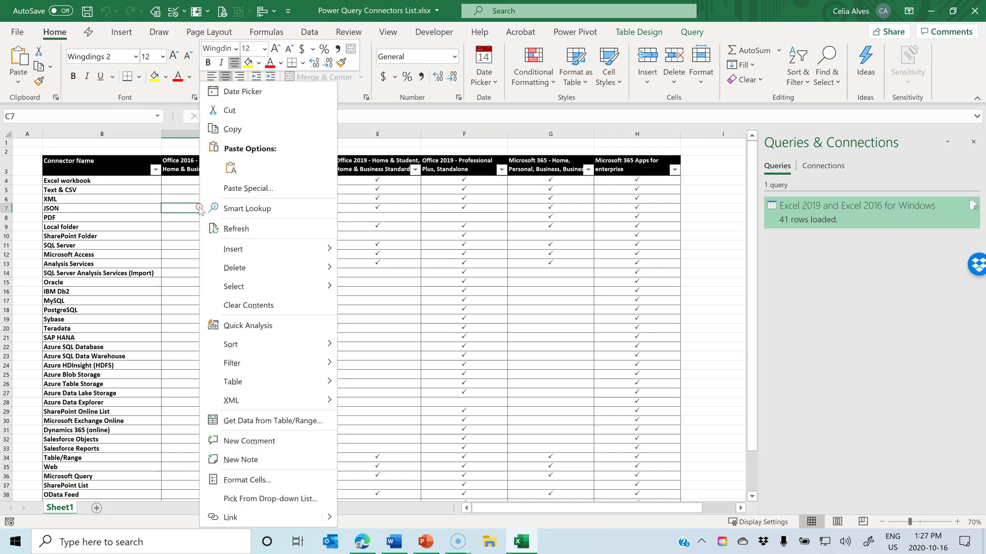
left_click(233, 229)
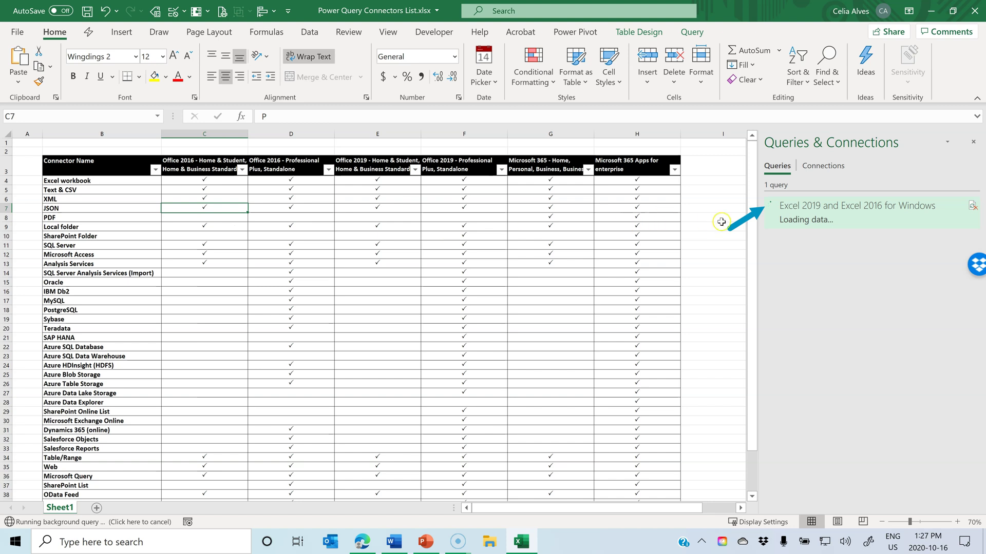